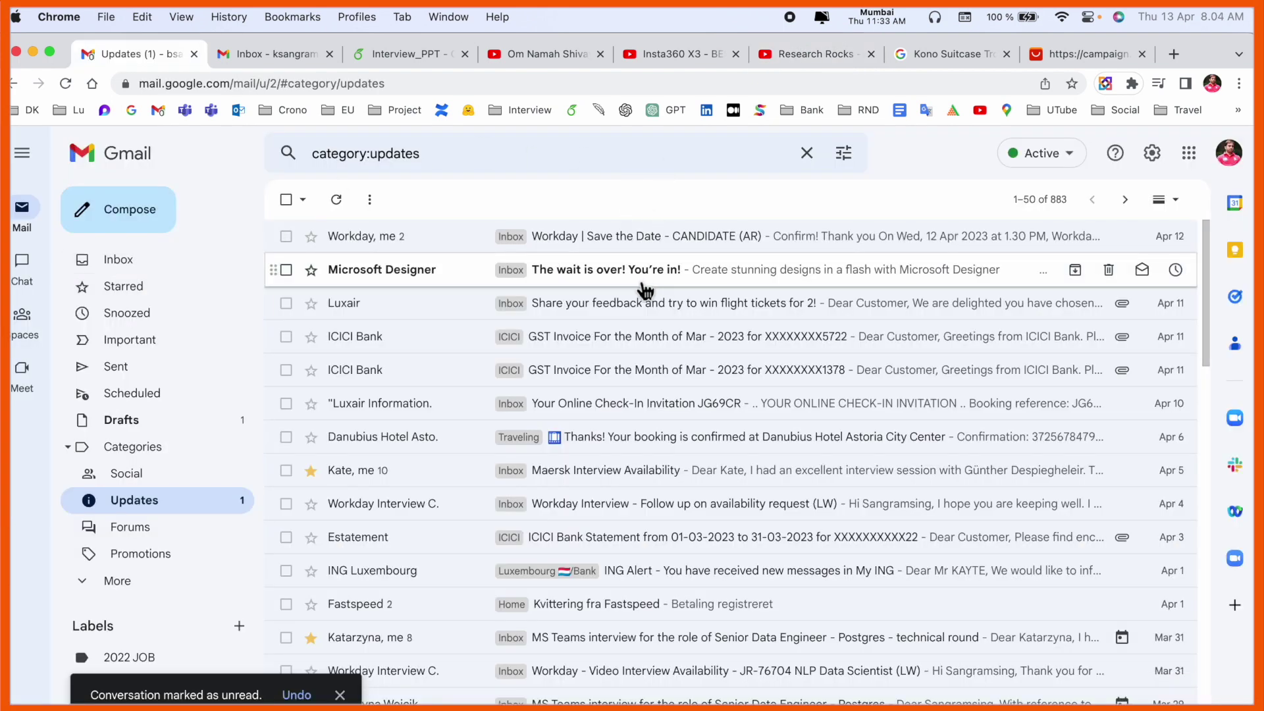
Open the 'The wait is over! You're in!' Designer invitation email and launch Designer from it.
click(625, 296)
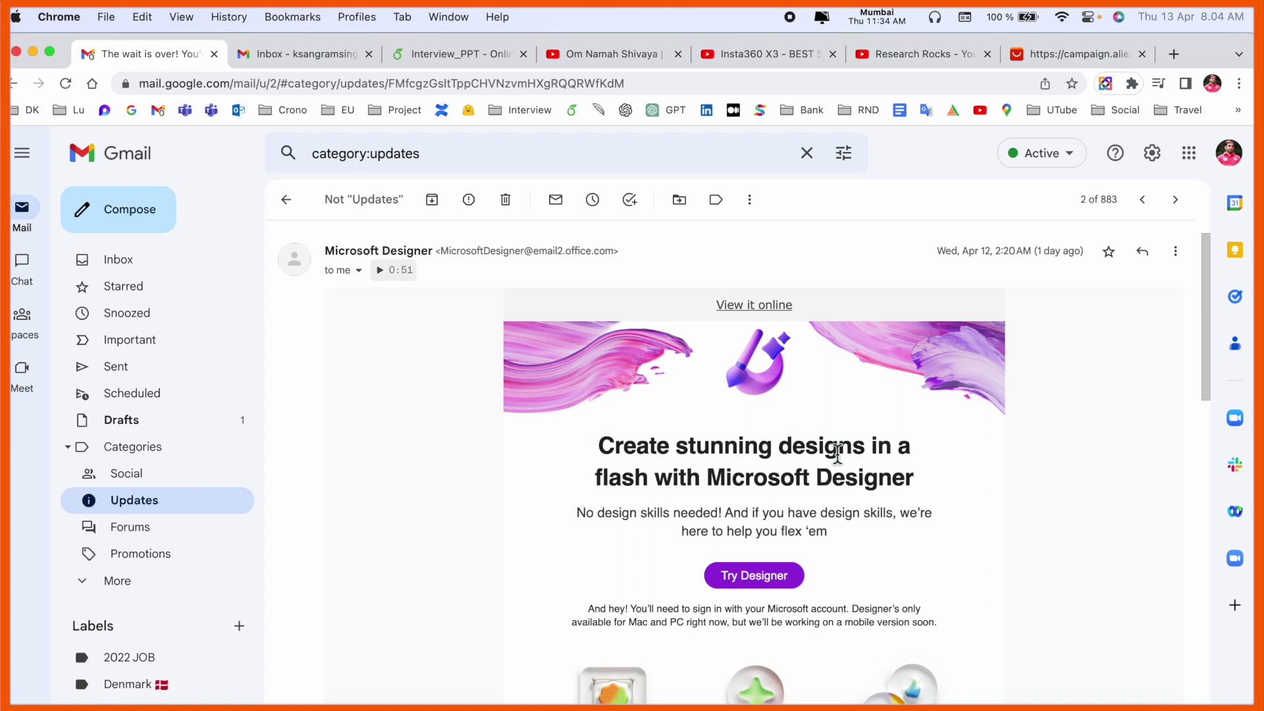
click(757, 579)
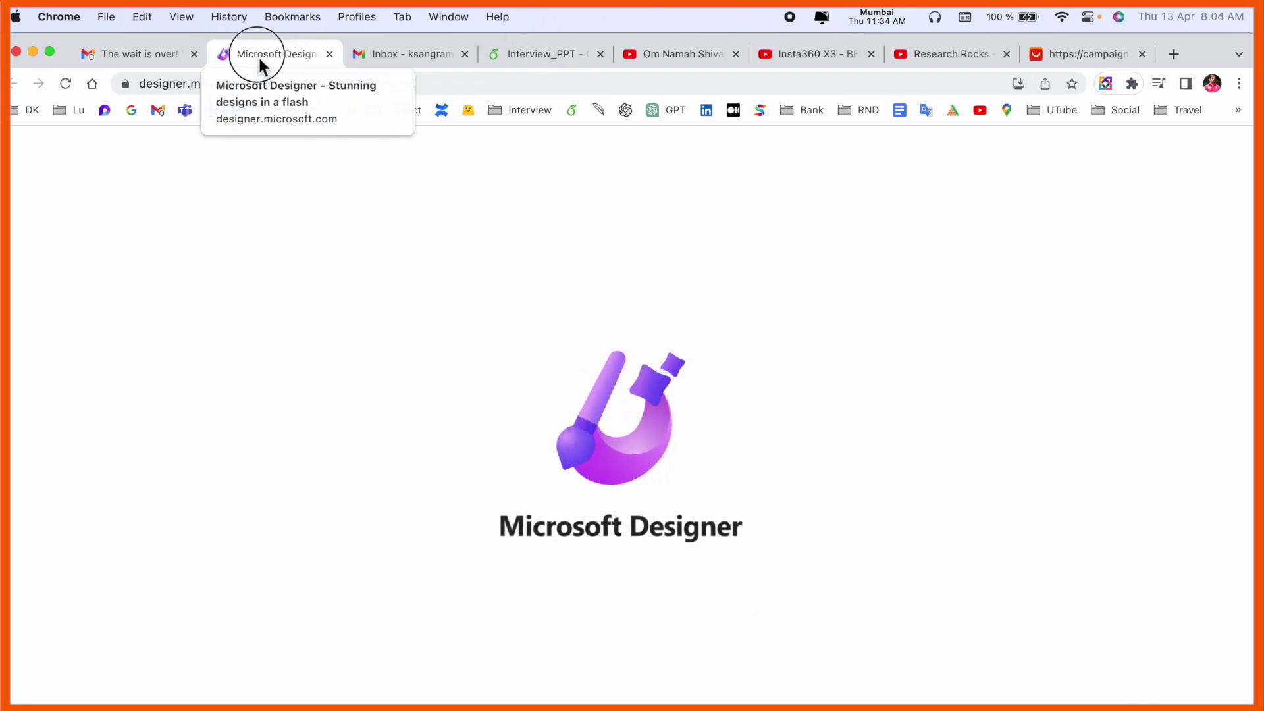
Reorder the Designer tab, start a new design, and check the signed-in Microsoft account.
drag(258, 56, 953, 54)
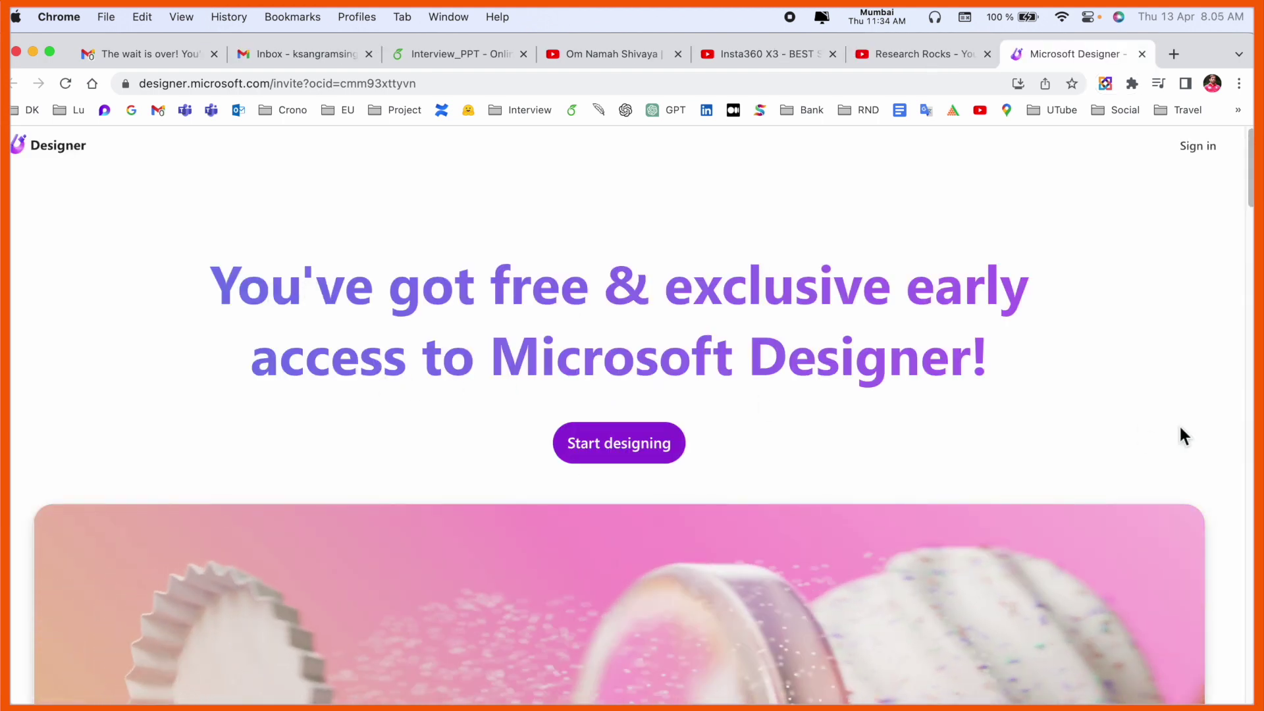
click(634, 457)
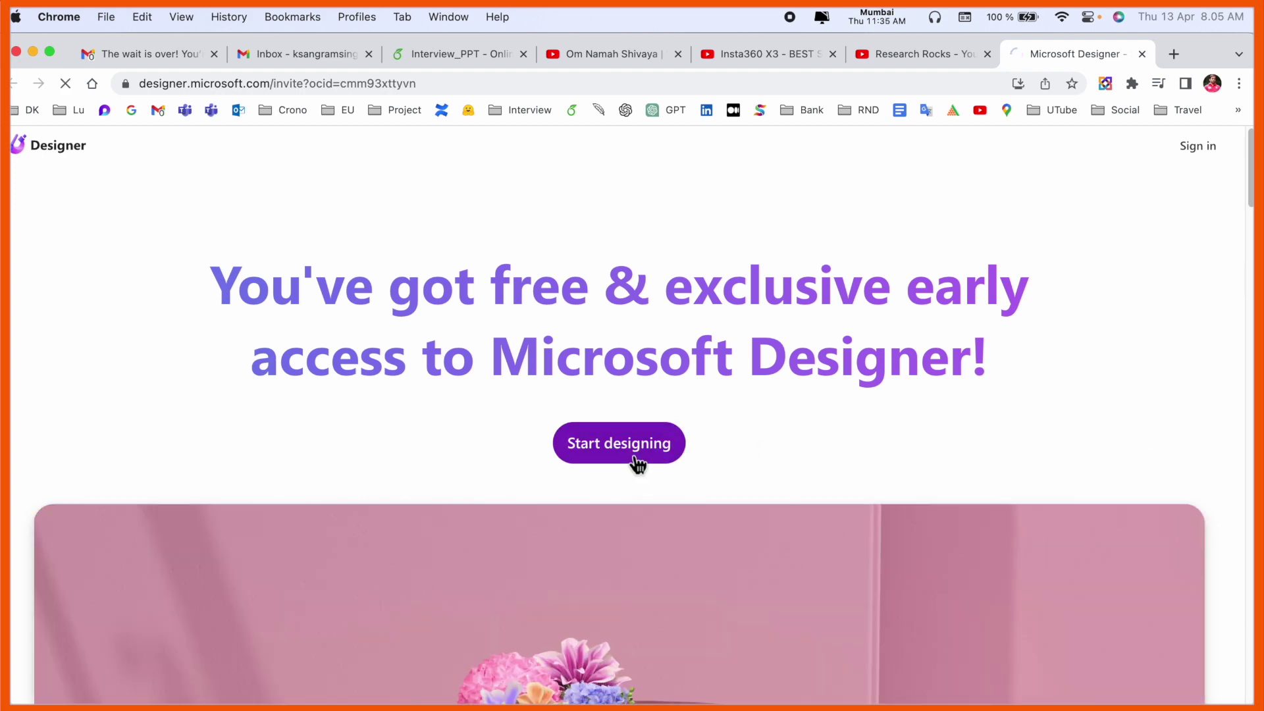
text(bs)
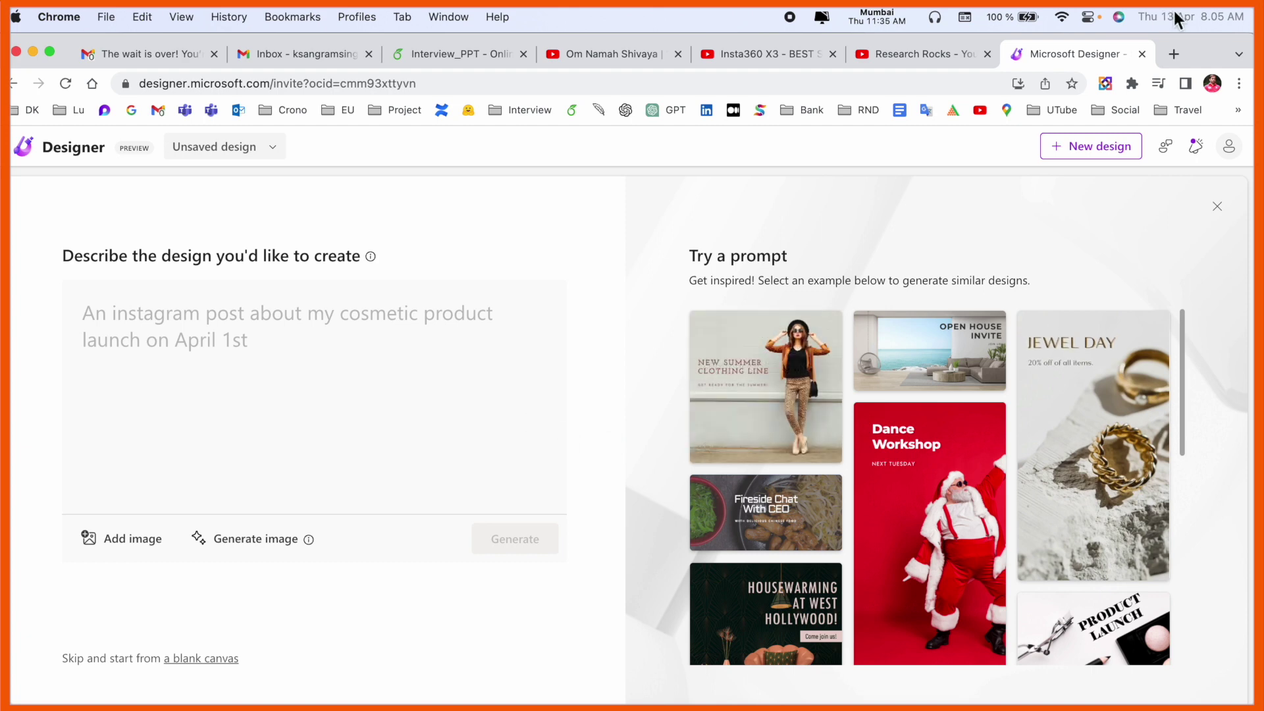
click(1244, 157)
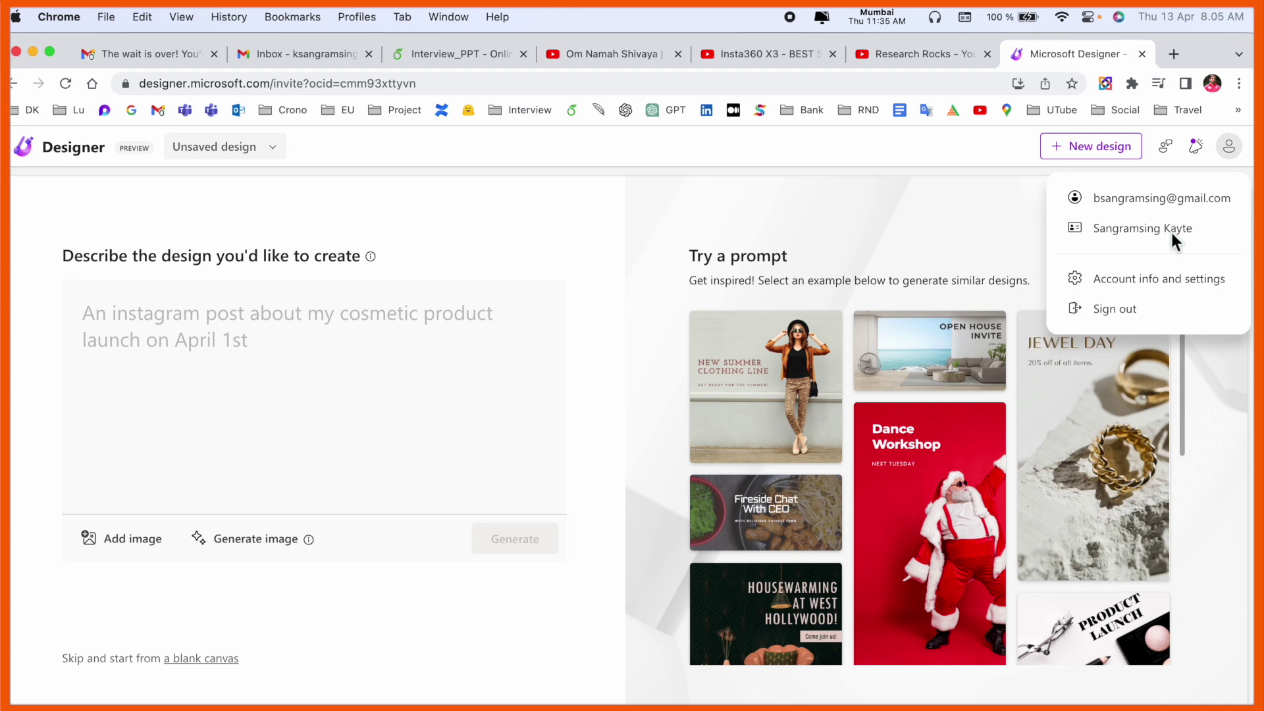
Generate designs from the retro New Summer Clothing Line example prompt.
click(649, 318)
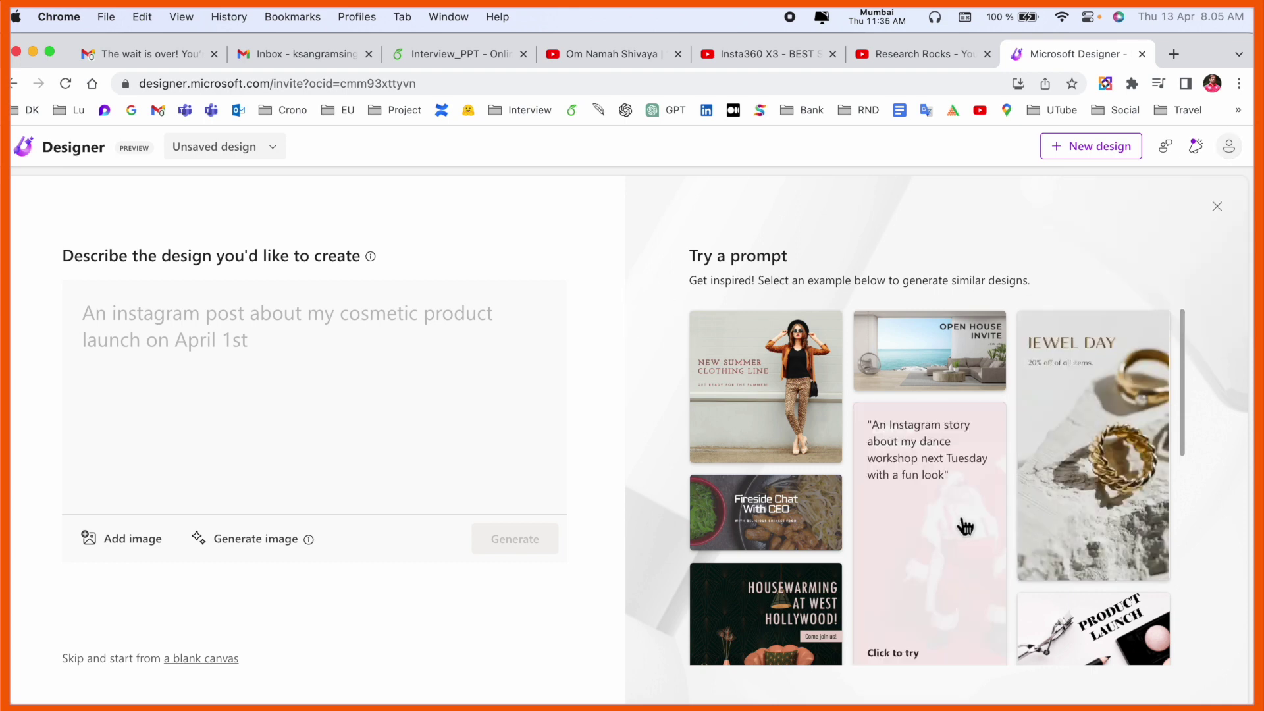
click(797, 429)
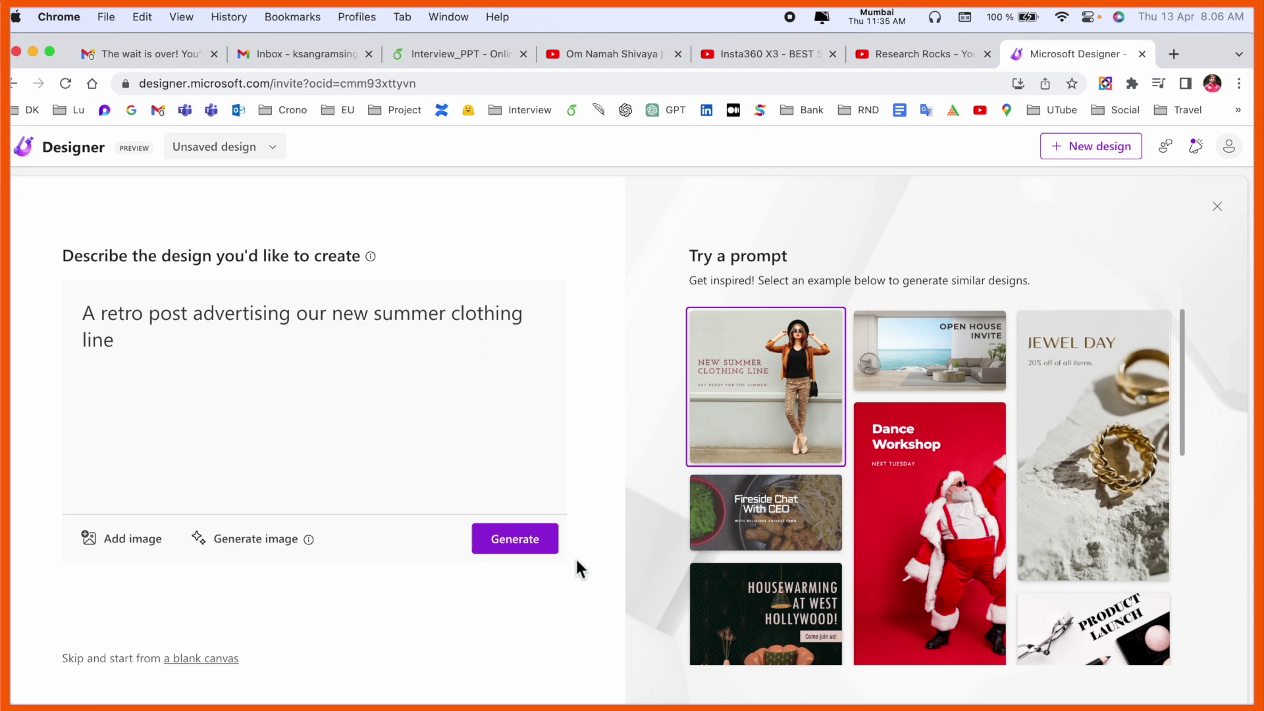
click(496, 540)
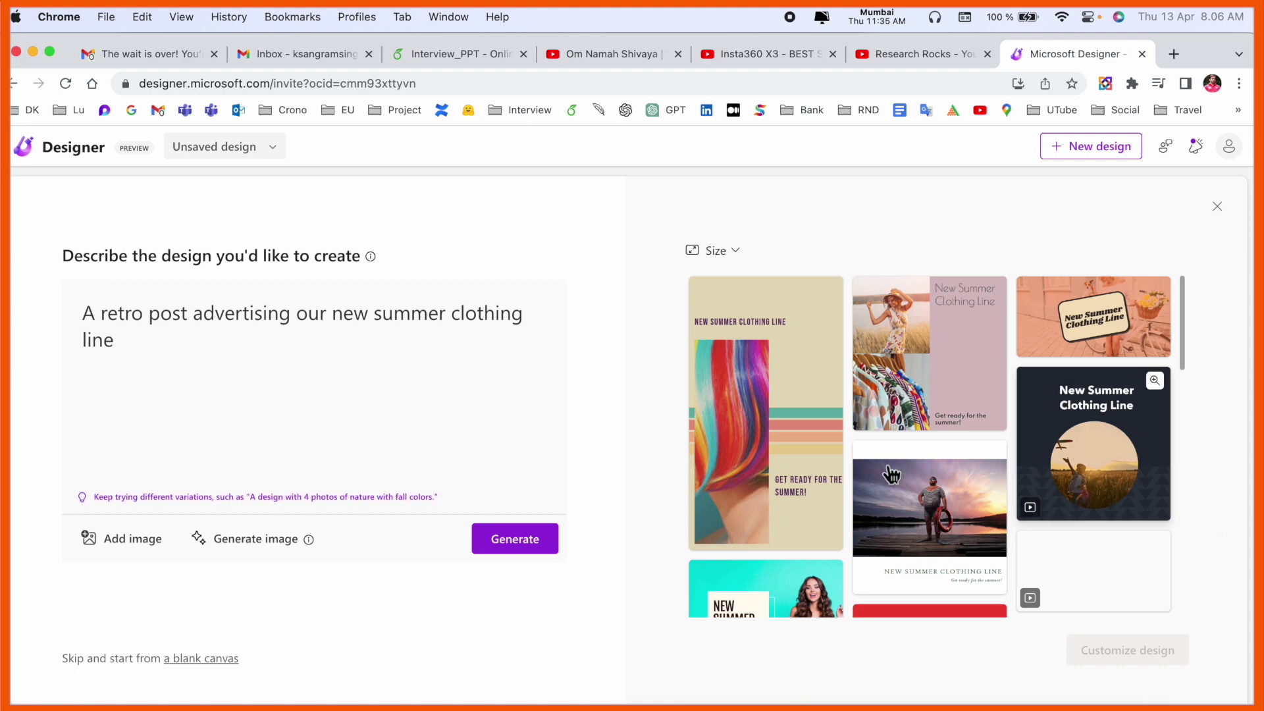
Browse the generated suggestions and select the pink arched summer clothing design.
scroll(892, 475, down, 10)
scroll(852, 434, down, 5)
scroll(847, 429, up, 15)
scroll(1016, 535, down, 10)
click(893, 485)
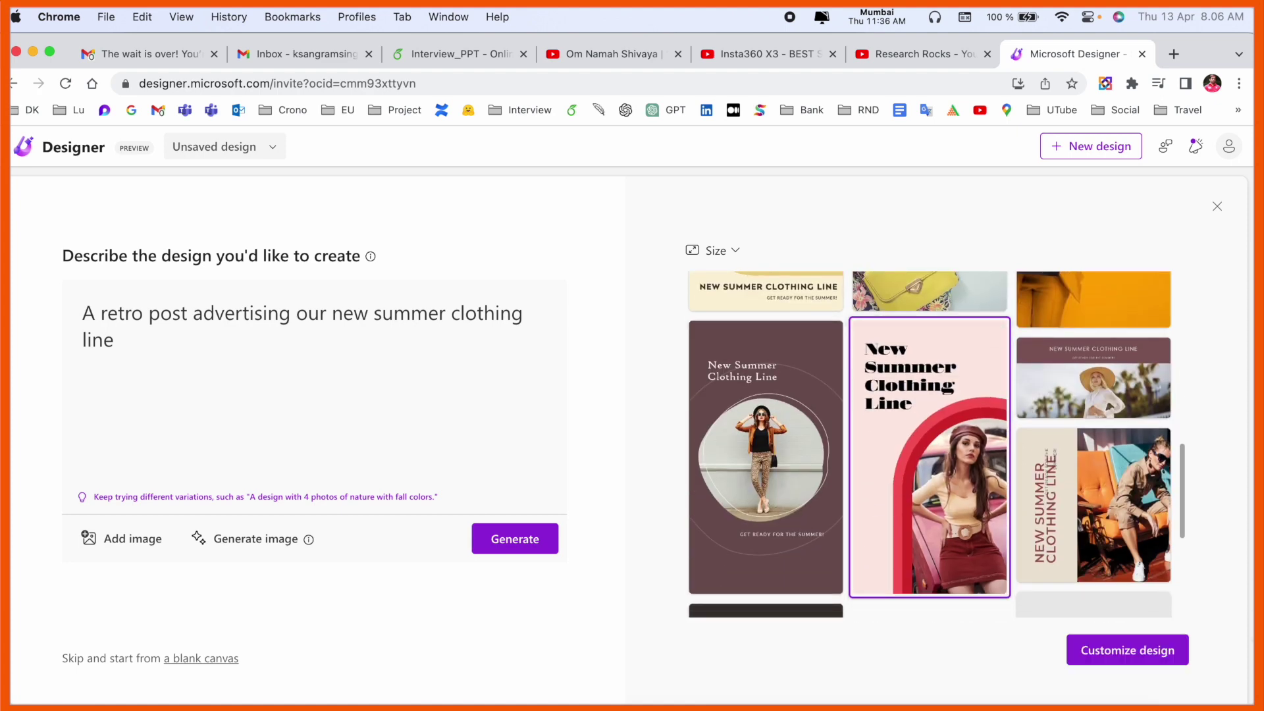
Open the pink arched design in the editor and select its photo, headline and background.
click(1129, 662)
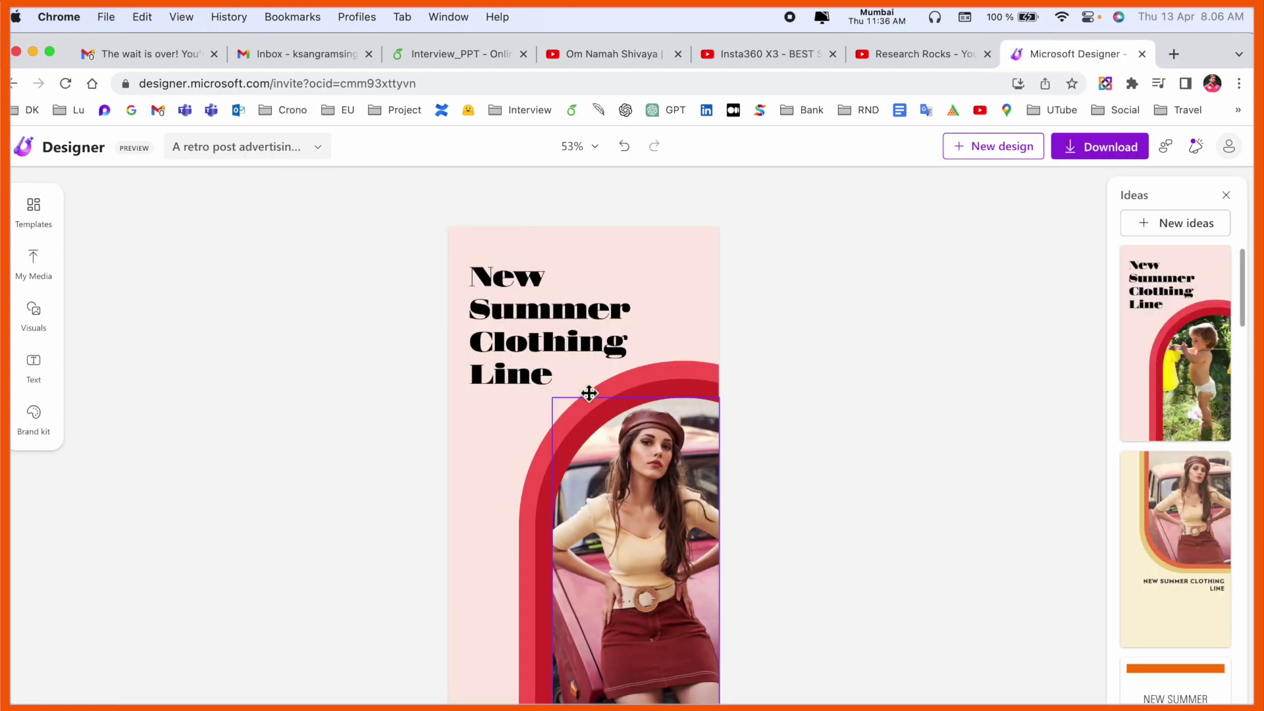
click(637, 527)
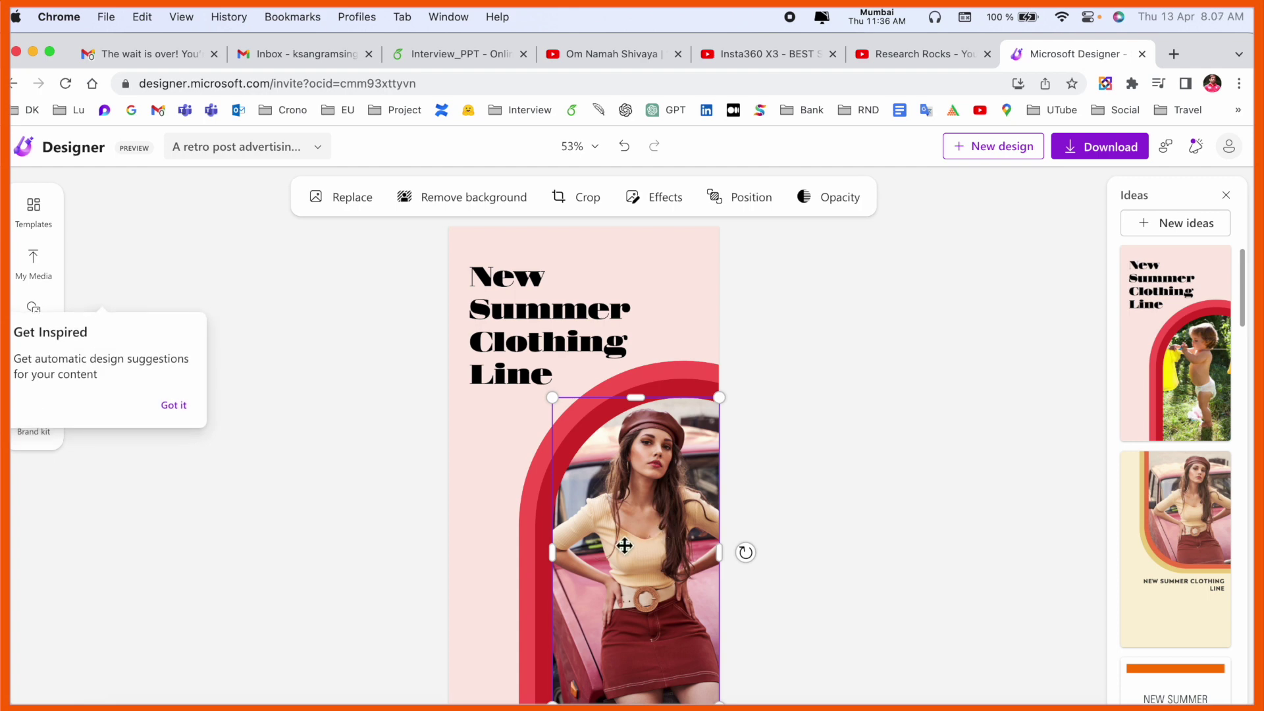
click(514, 310)
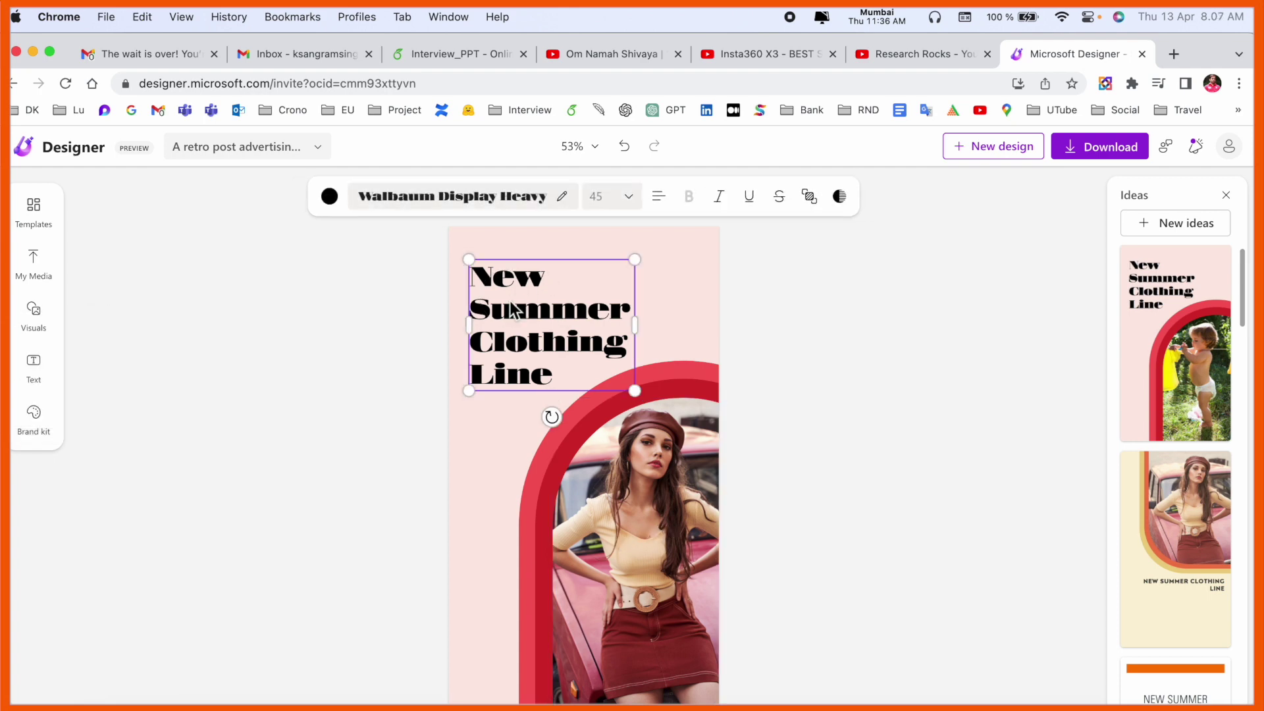
click(503, 496)
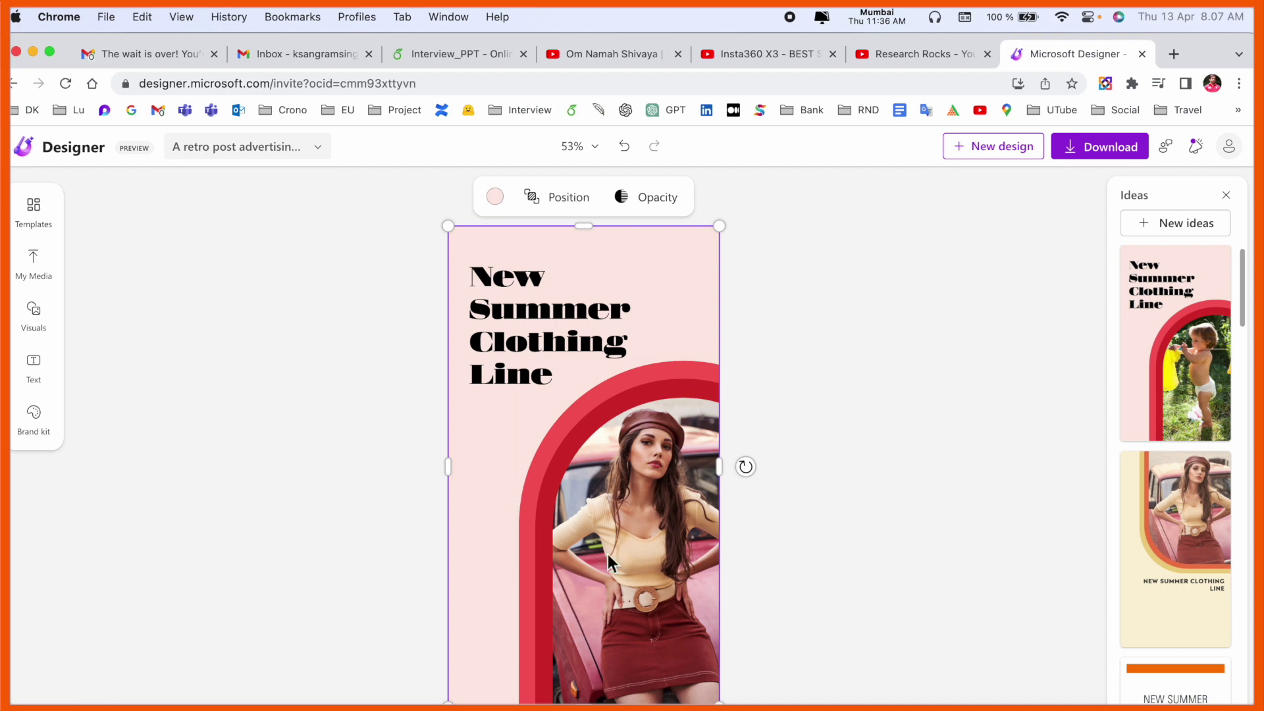
Try the baby-photo and orange clothesline ideas, then apply the teal-arch variant.
click(1166, 347)
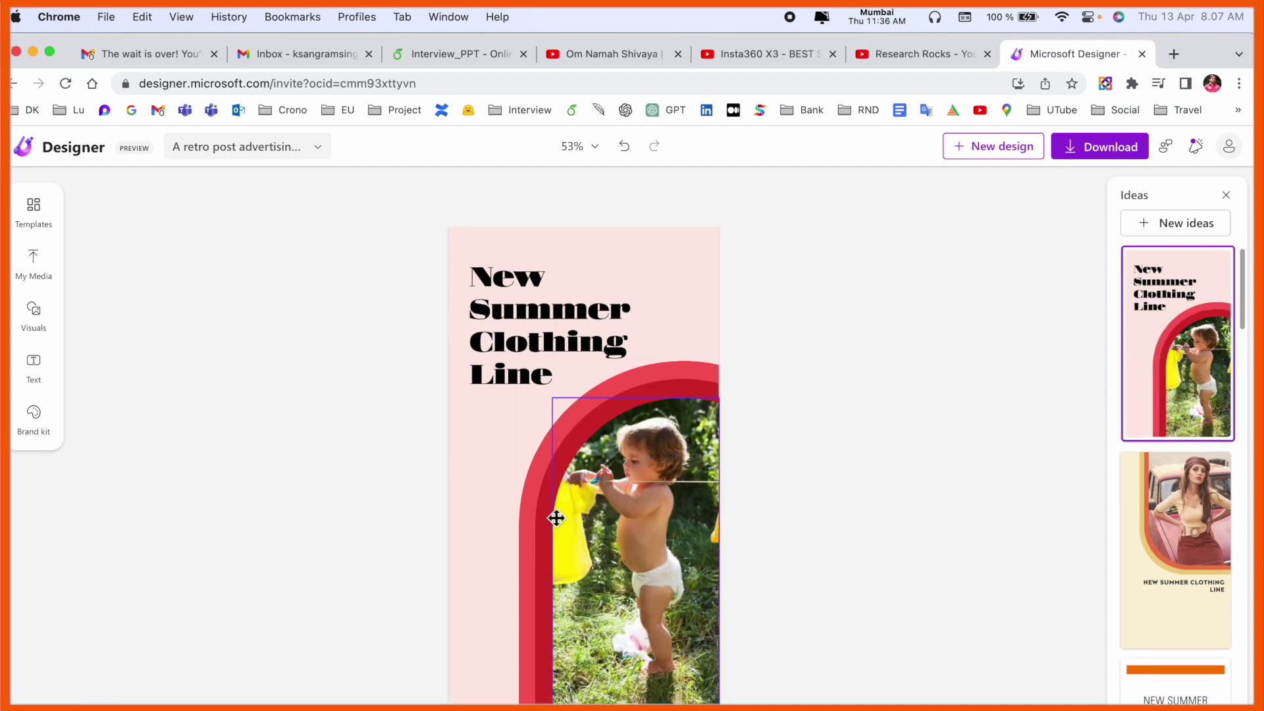
scroll(1186, 532, down, 5)
scroll(1185, 532, down, 6)
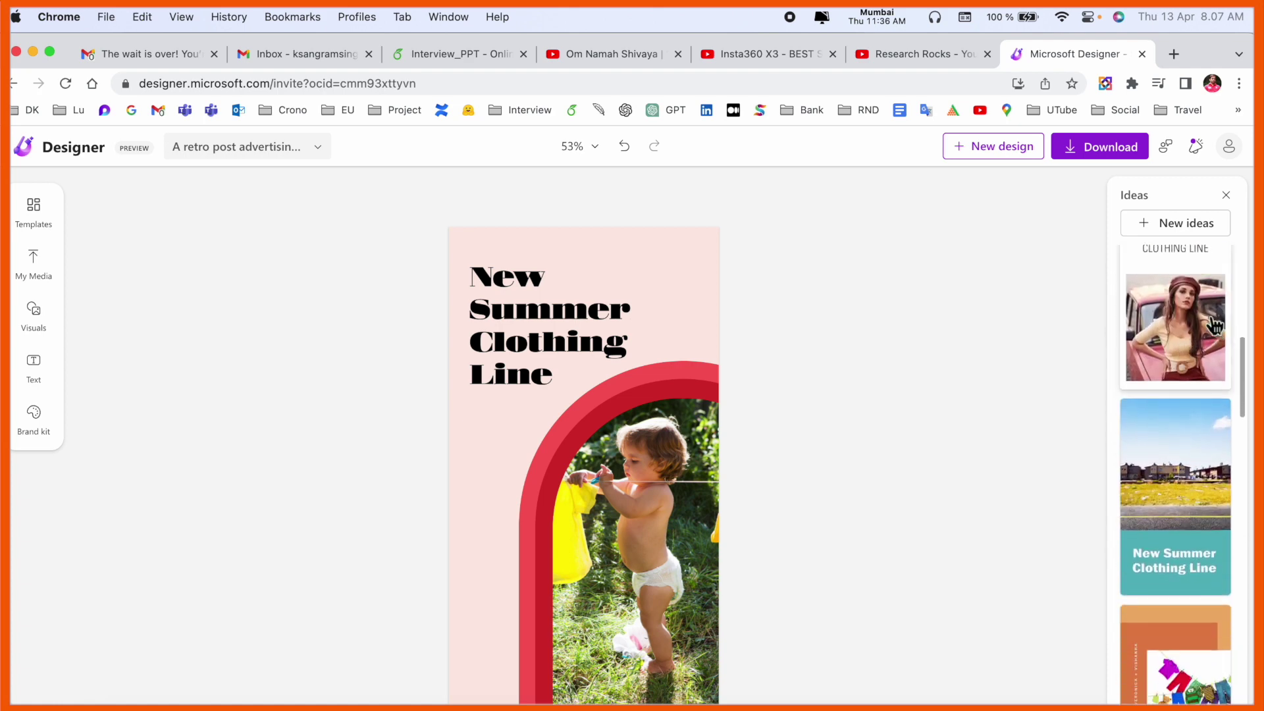
click(1222, 408)
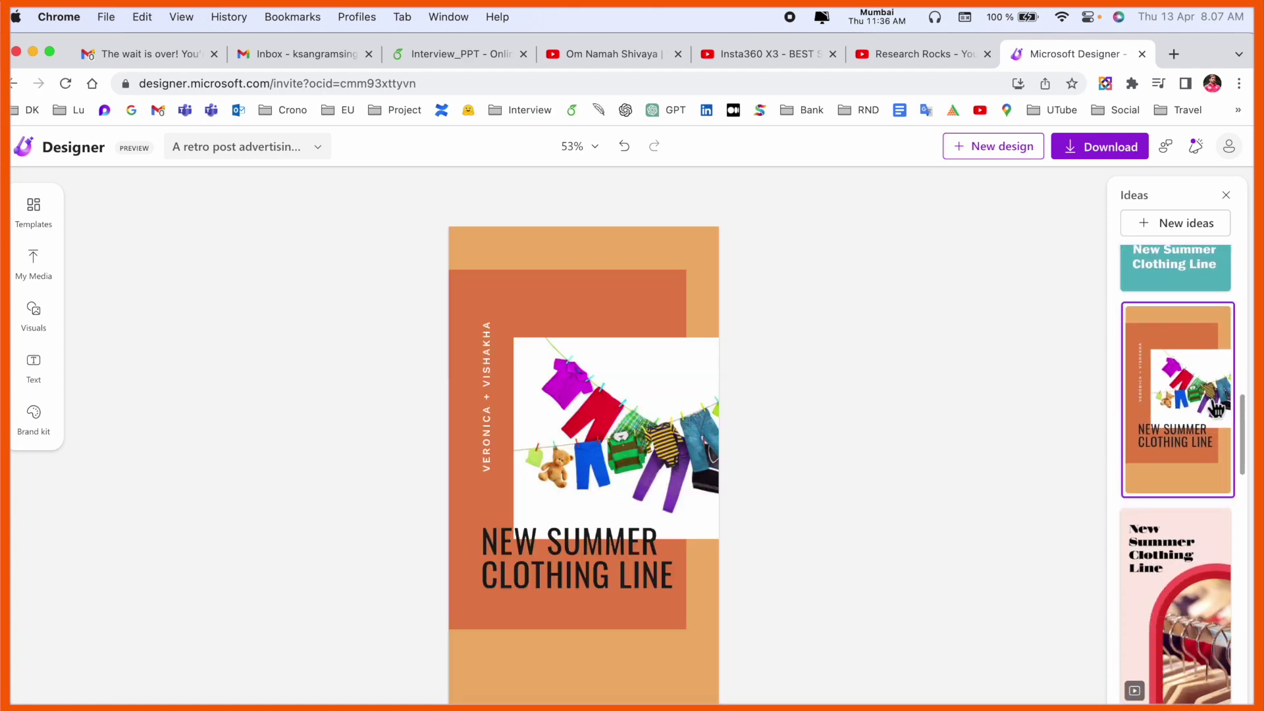
scroll(1235, 631, down, 4)
click(1188, 655)
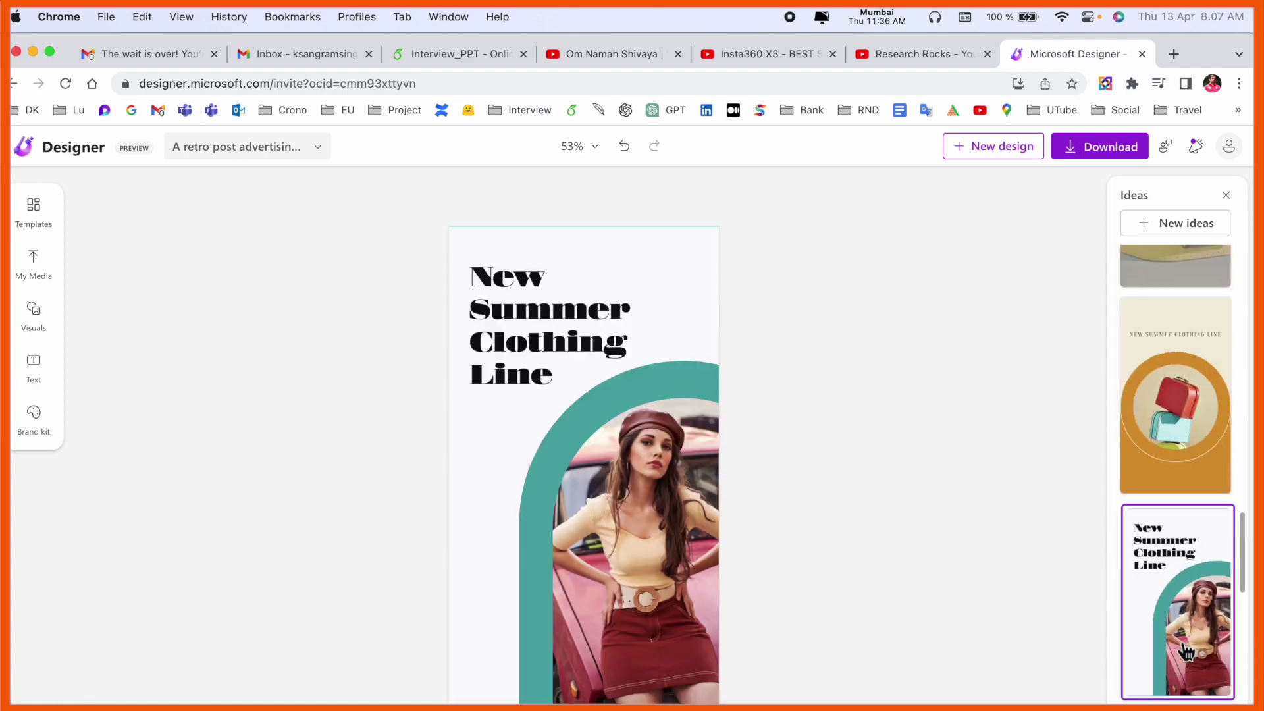
click(34, 212)
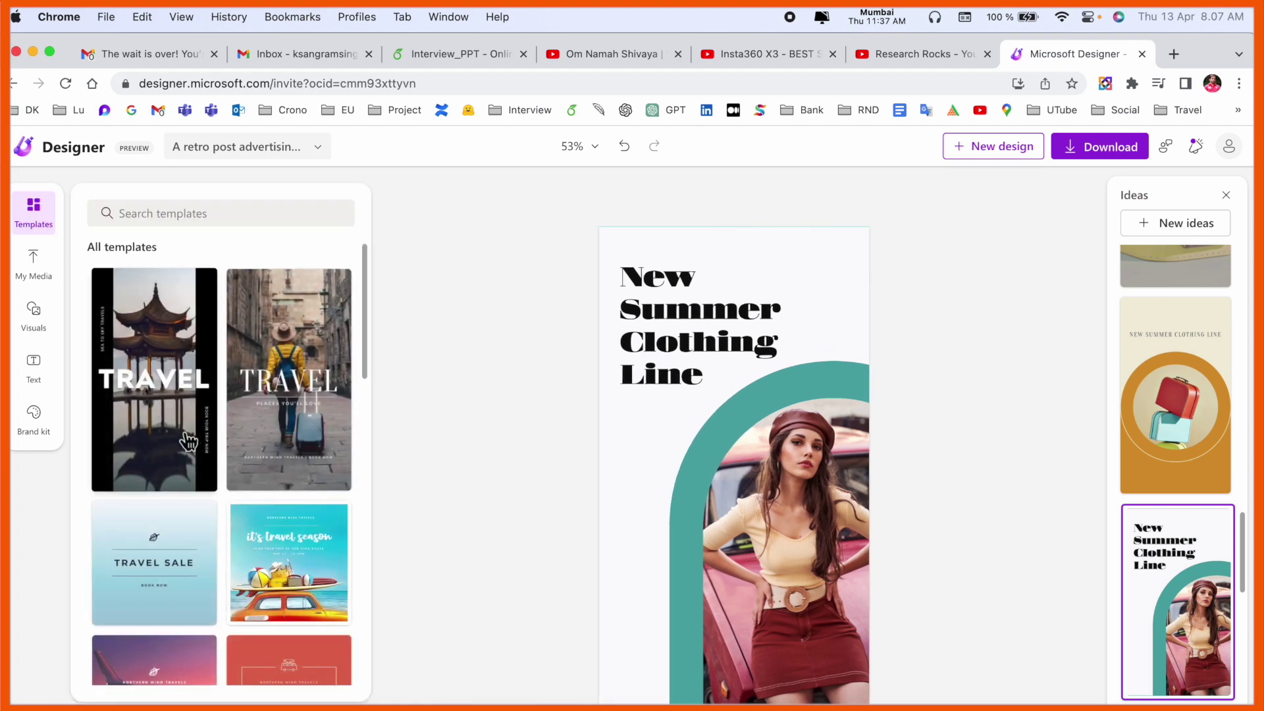
Apply the alley travel template to the poster.
scroll(191, 441, down, 10)
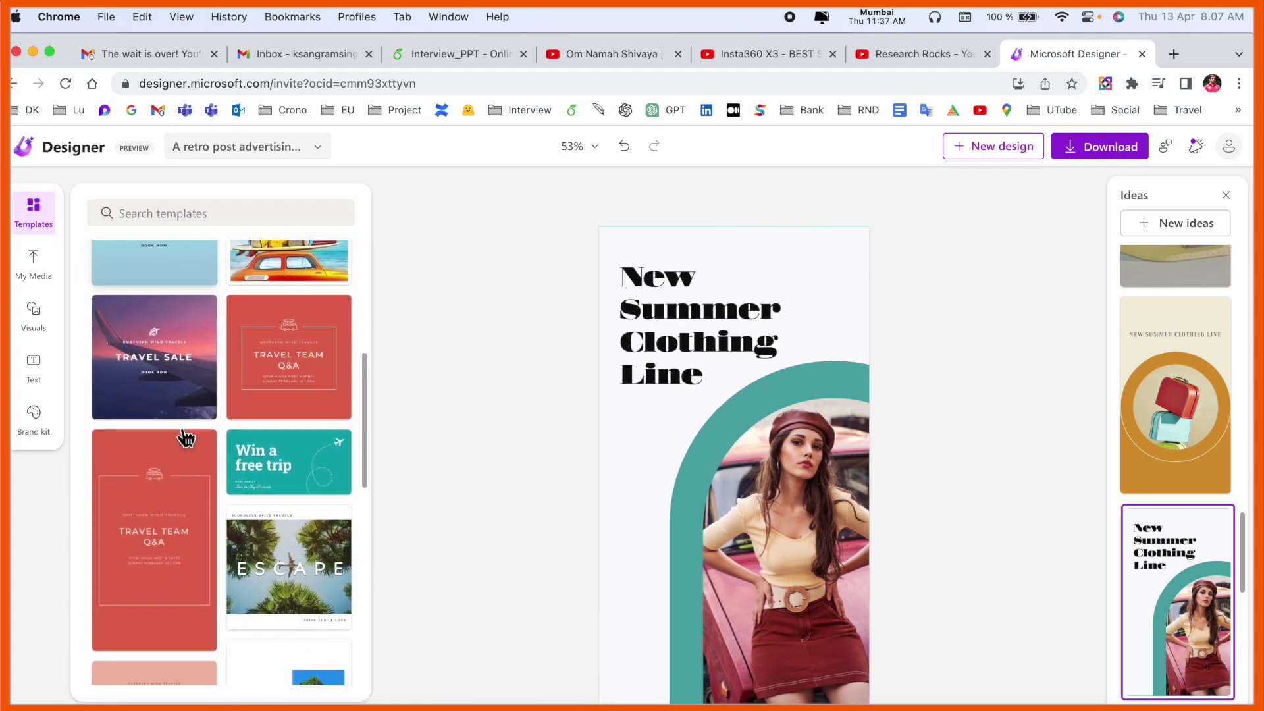
scroll(187, 437, down, 1)
click(184, 432)
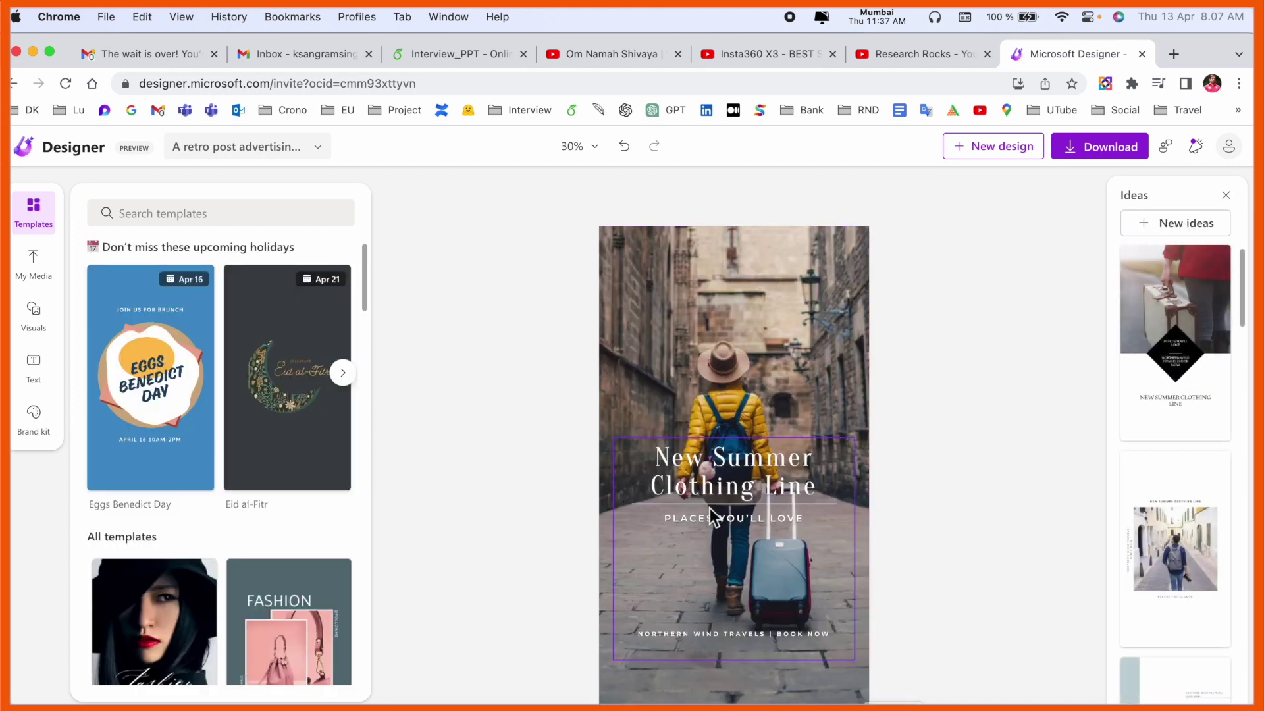
click(704, 471)
click(1022, 521)
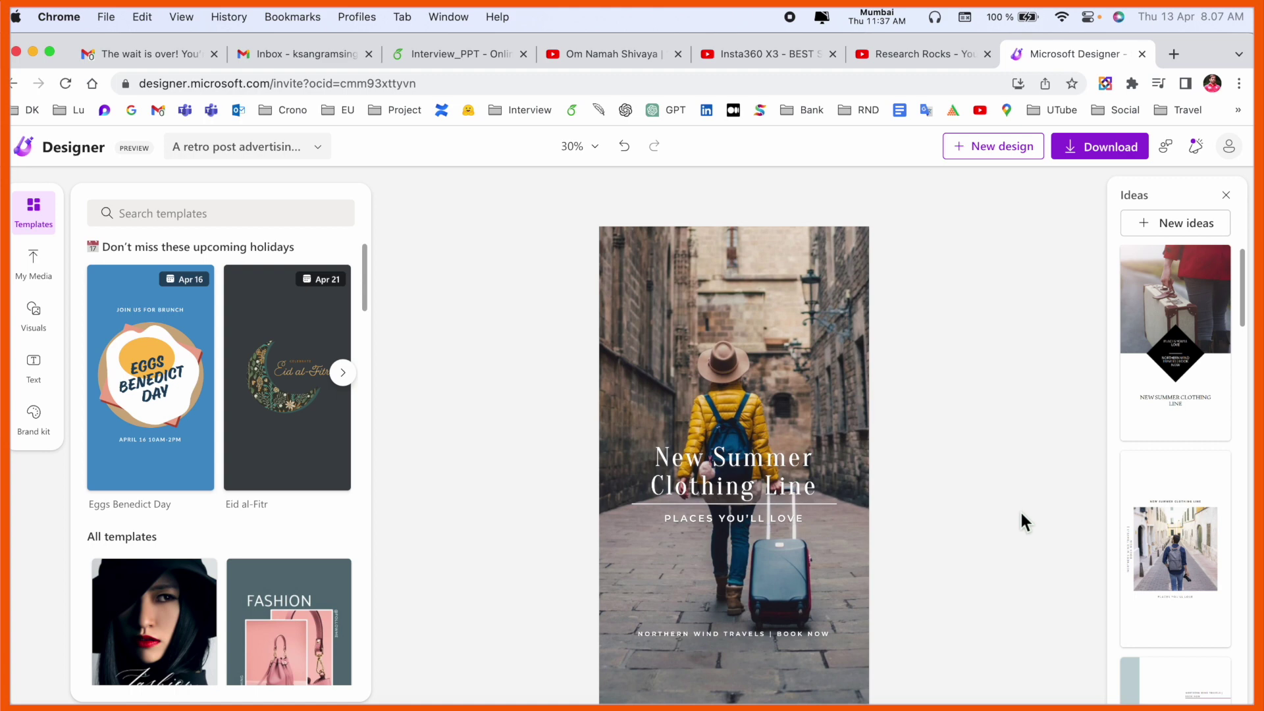
Apply the black-hat 'Fashion is an Art' template to the poster.
scroll(137, 622, down, 3)
scroll(136, 624, down, 2)
click(152, 527)
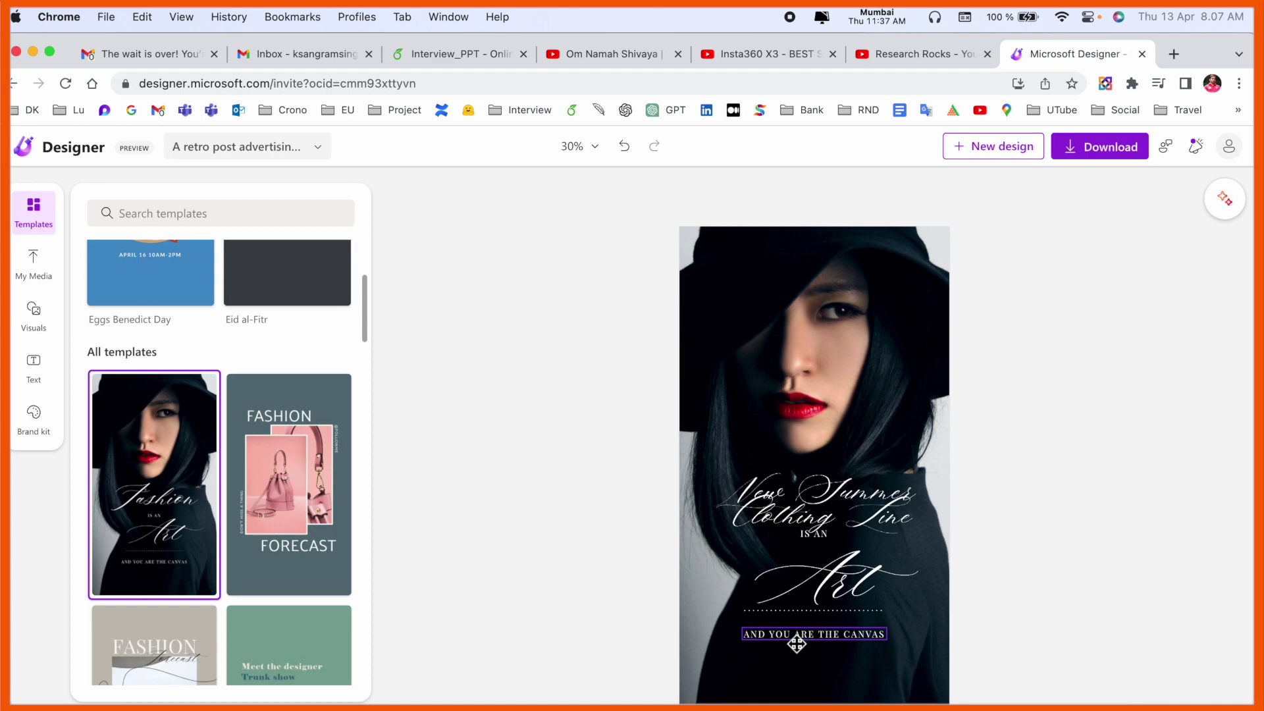
click(1106, 153)
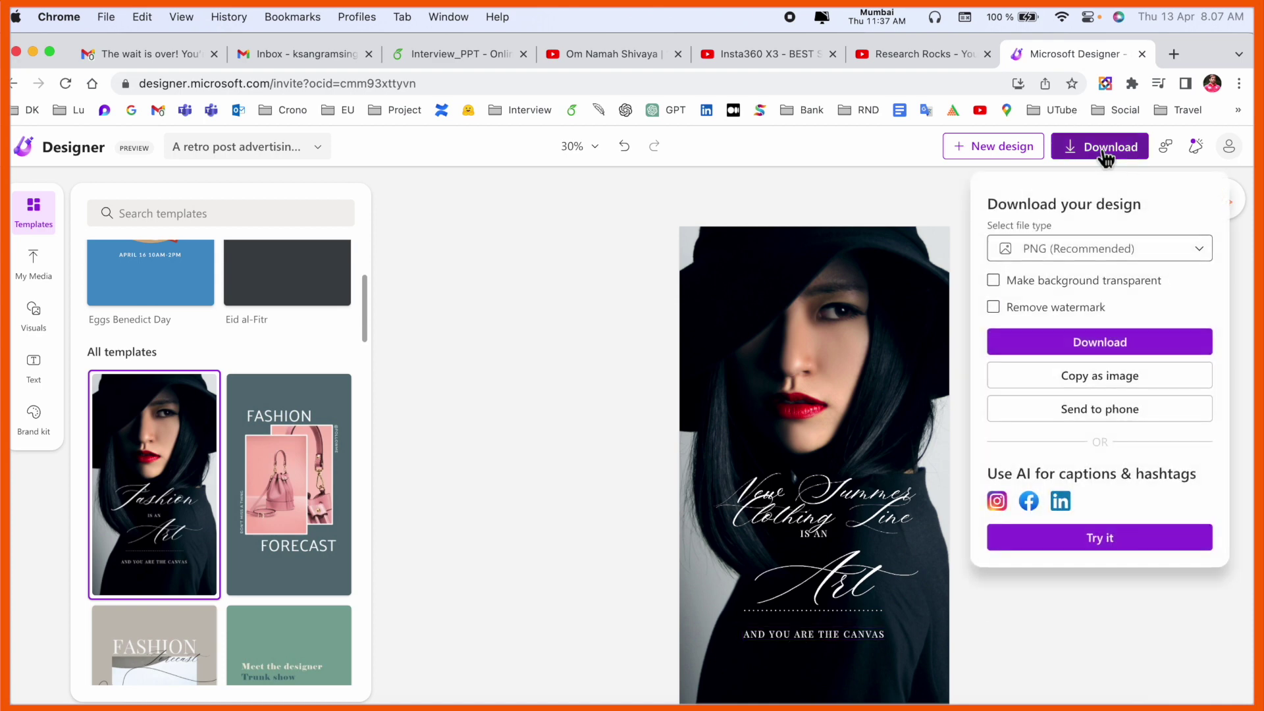
Download the poster as PNG (Recommended) and move the opened image window aside.
click(1110, 255)
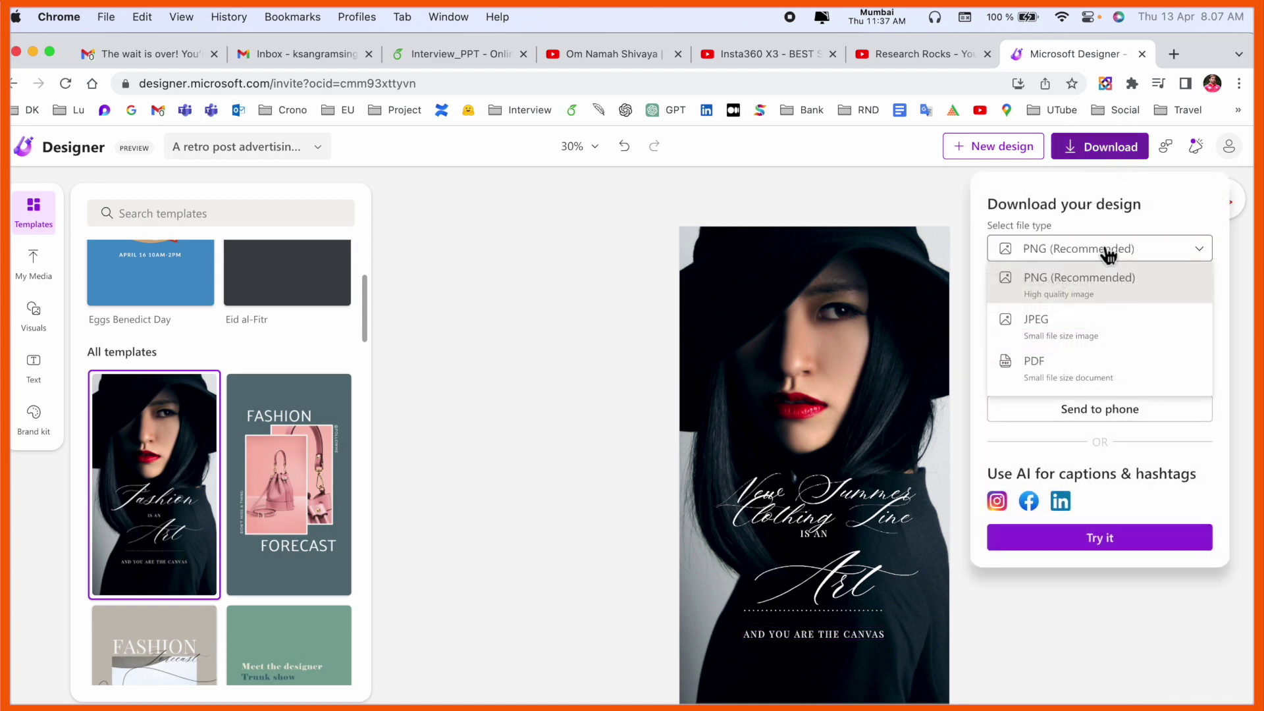
click(1098, 298)
click(1103, 351)
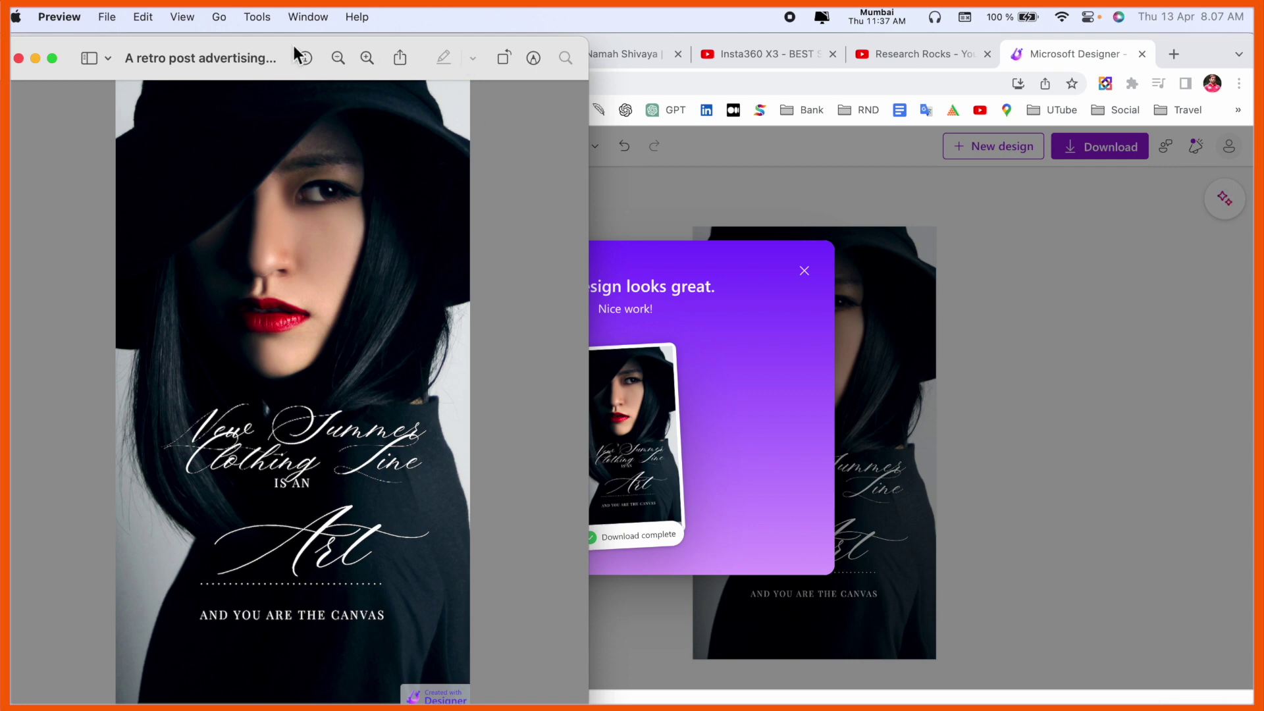
drag(294, 46, 782, 27)
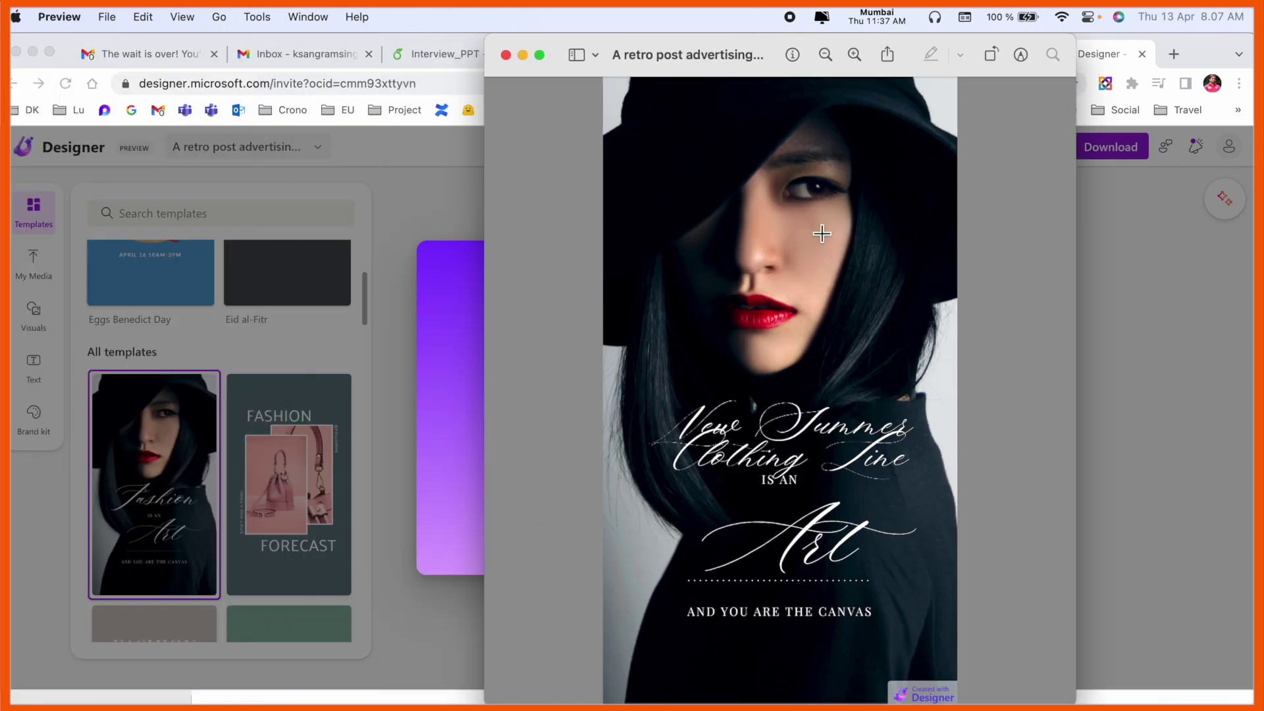
Zoom in and out on the downloaded poster in Preview, then close Preview.
scroll(813, 266, up, 10)
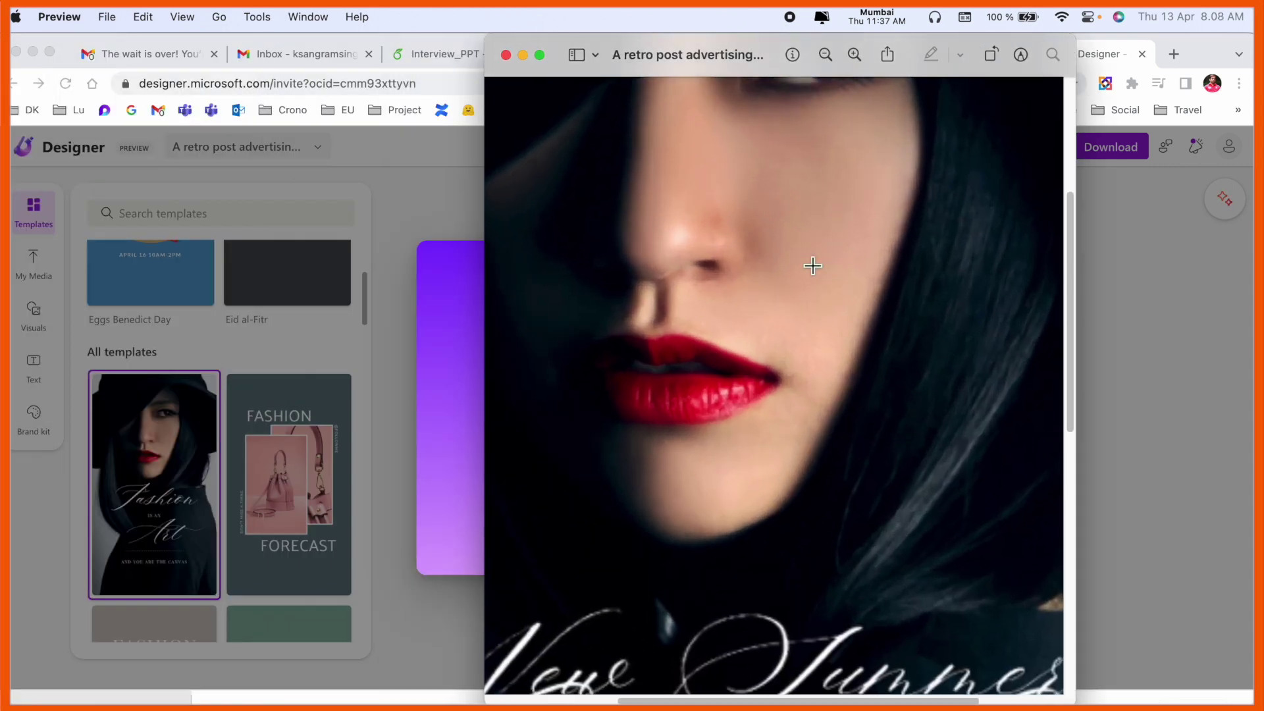
scroll(814, 266, down, 5)
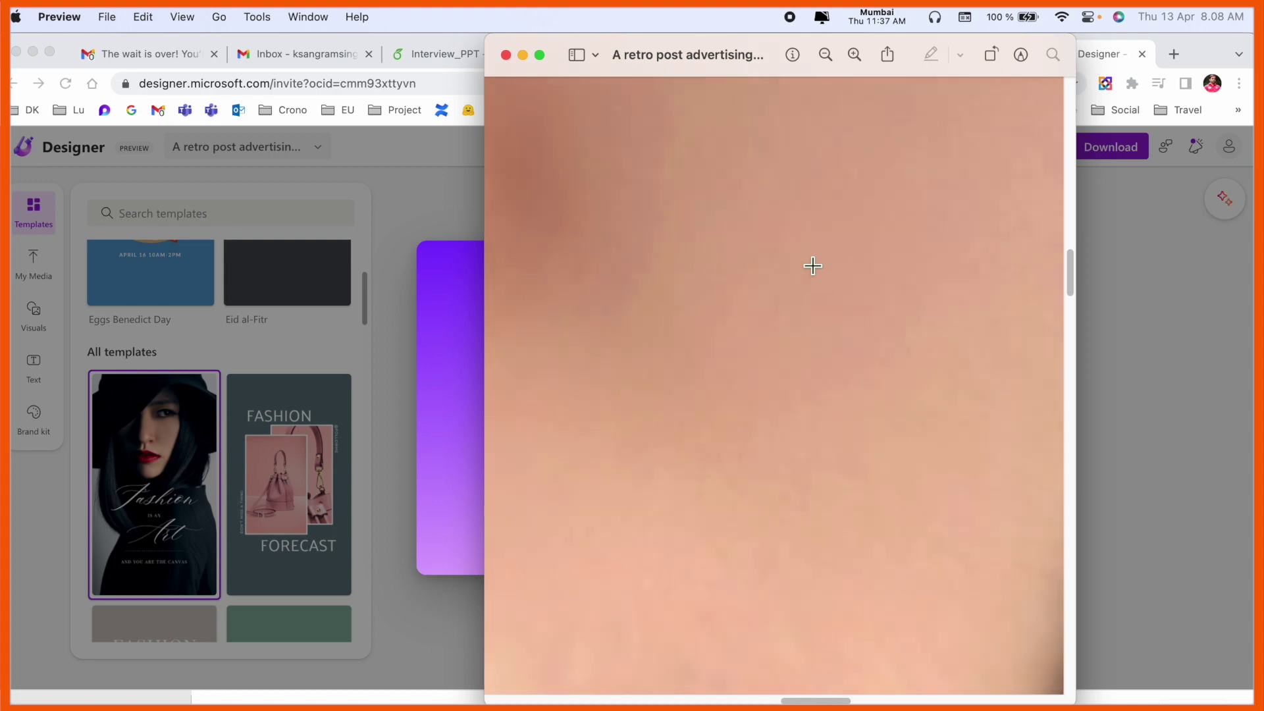
scroll(813, 265, down, 5)
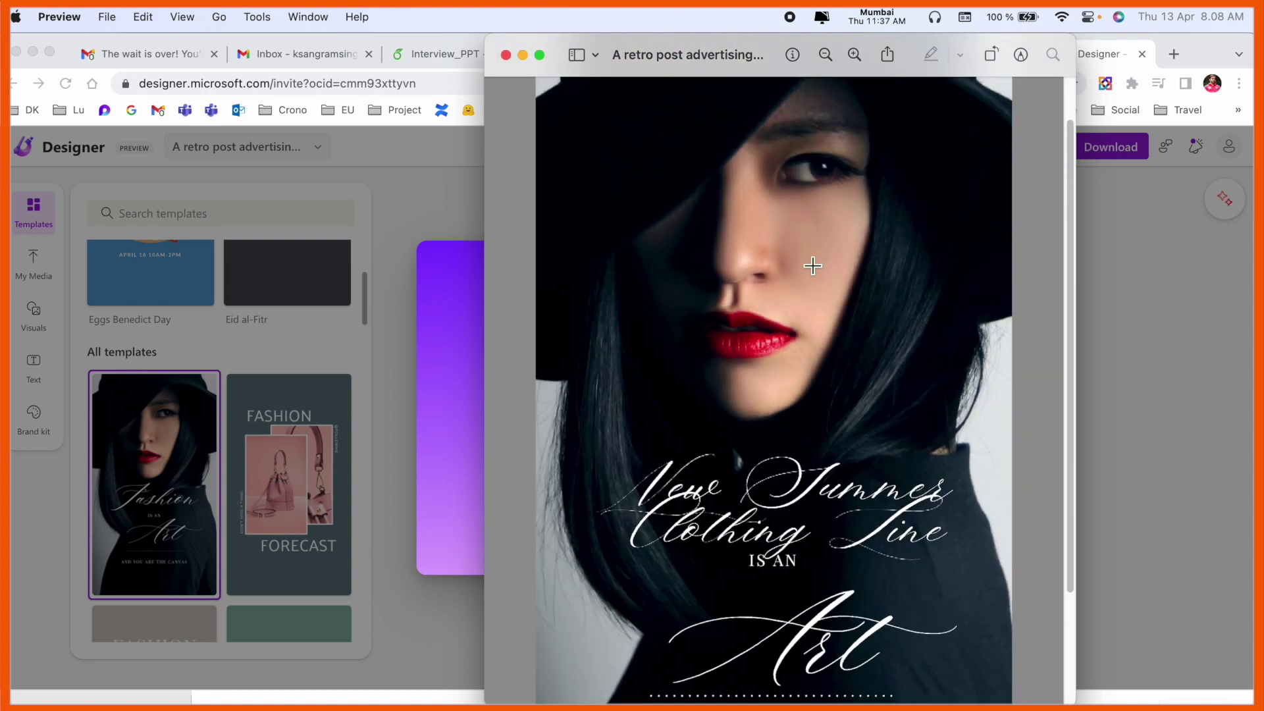
click(505, 55)
click(34, 275)
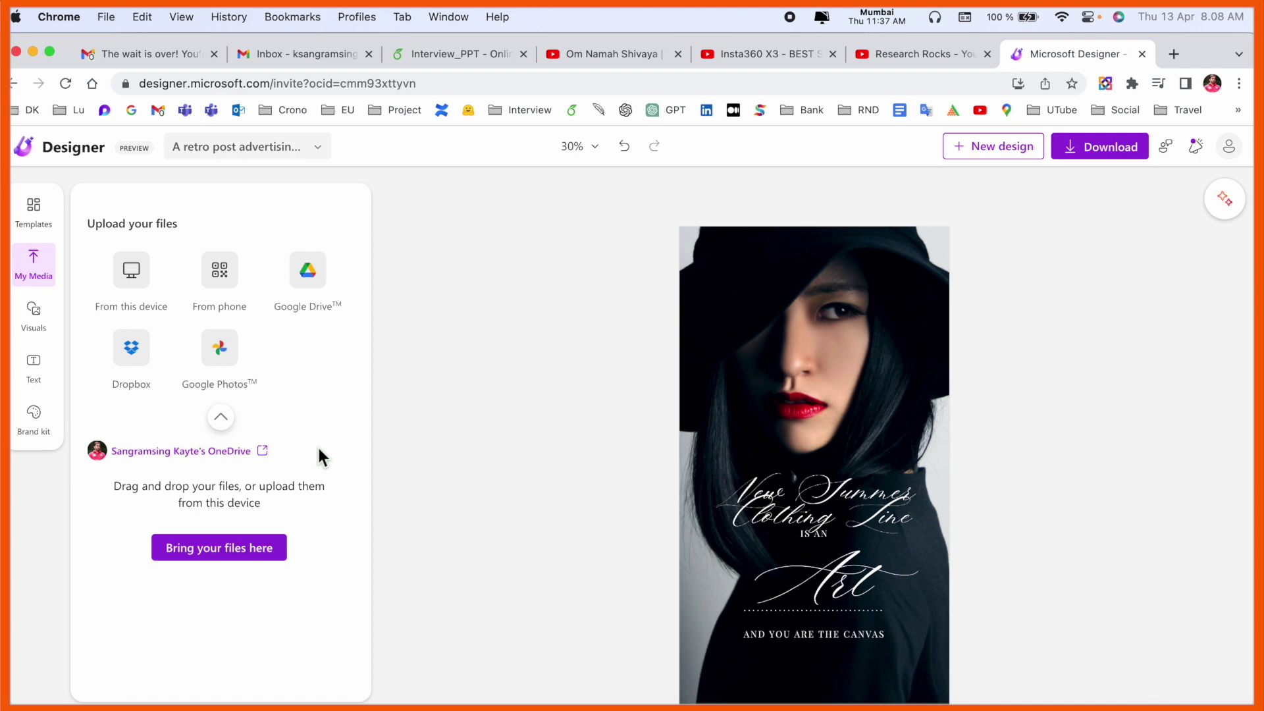
Upload IMG_2578.png from the Mix folder on the computer.
click(241, 562)
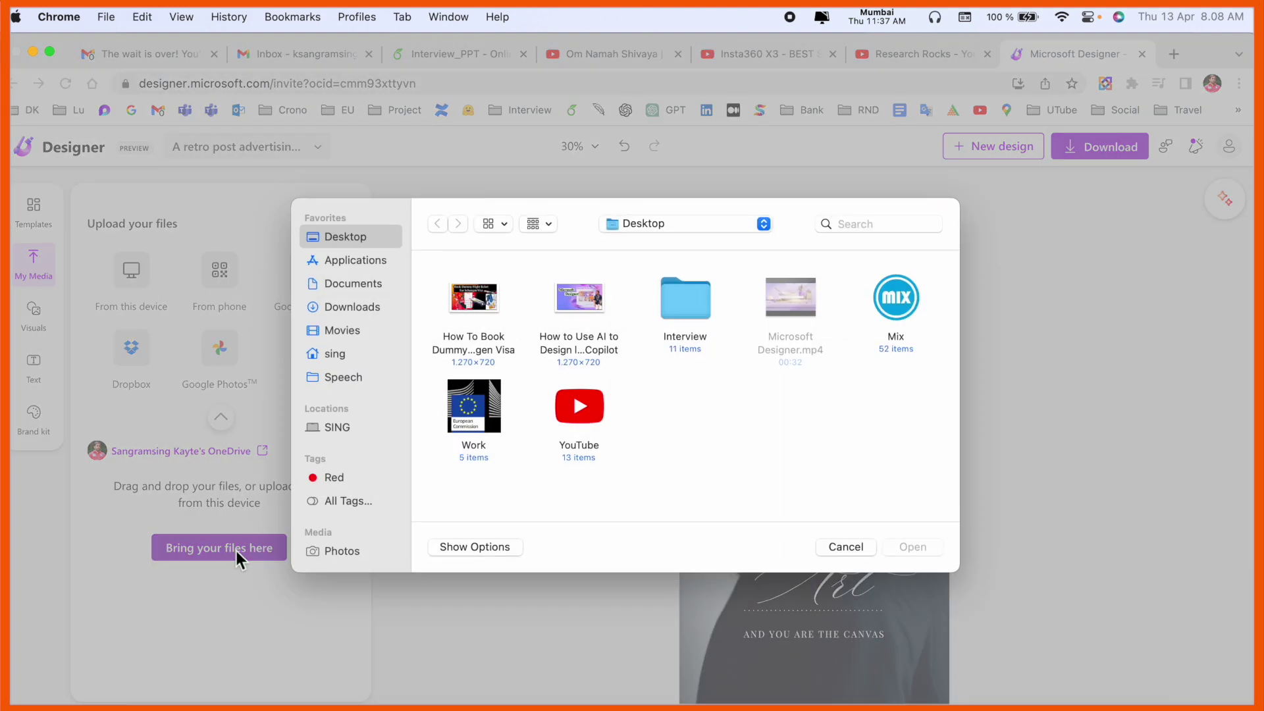
double_click(896, 300)
scroll(685, 359, down, 5)
scroll(685, 356, down, 5)
double_click(576, 355)
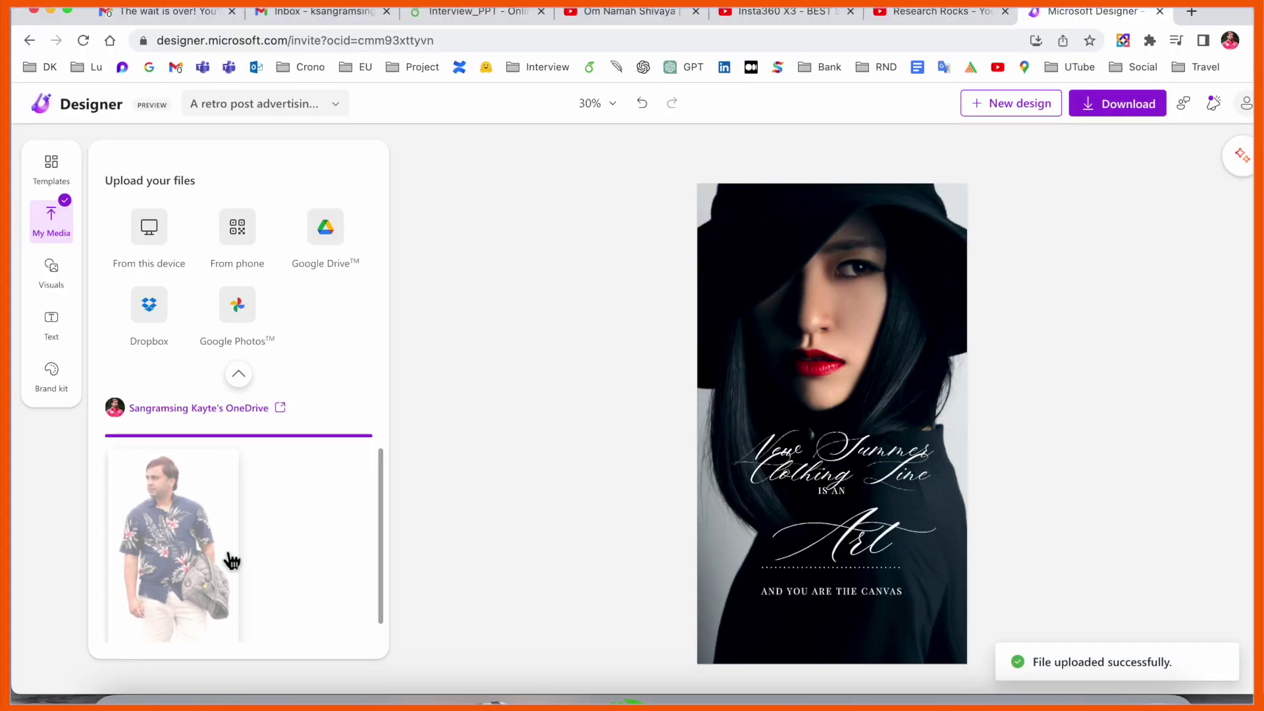
Place the uploaded man's photo on the poster and enlarge it over most of the design.
click(426, 676)
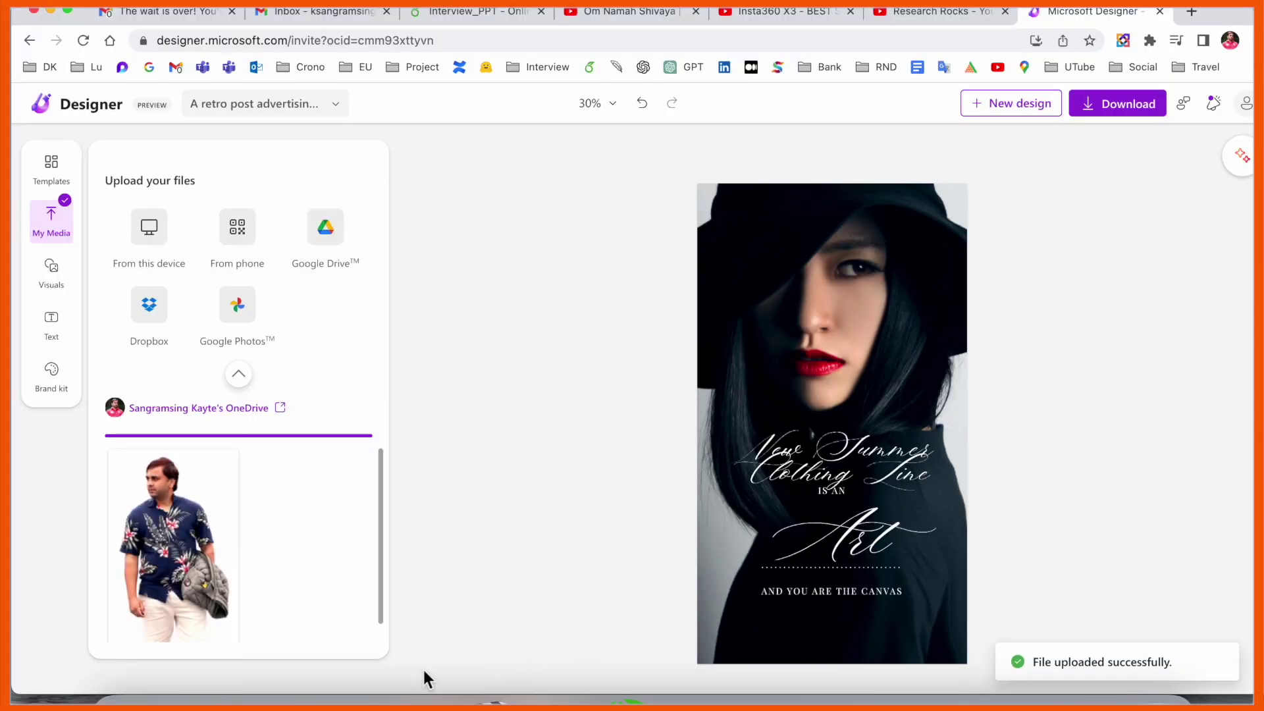
click(198, 573)
drag(811, 361, 926, 579)
drag(812, 435, 803, 417)
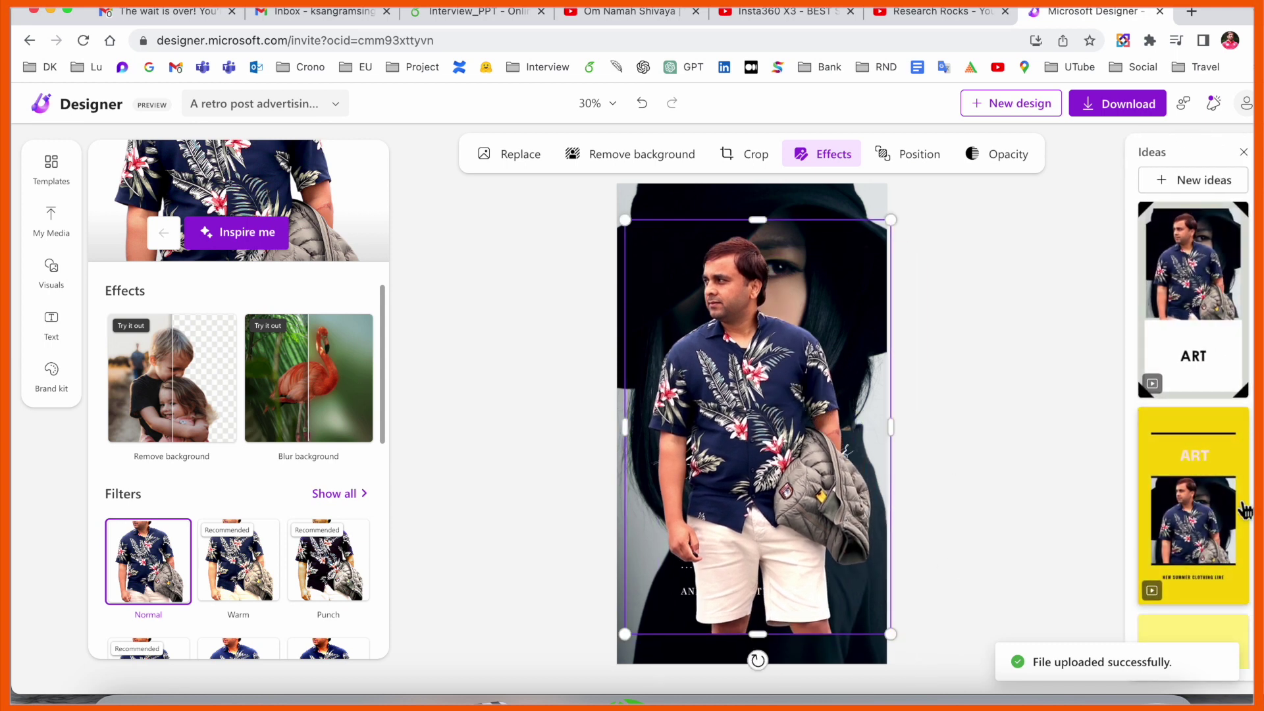
Compare the yellow and pink-and-yellow ART ideas and settle on the pink-and-yellow layout.
scroll(1245, 510, down, 2)
click(1214, 389)
click(1206, 517)
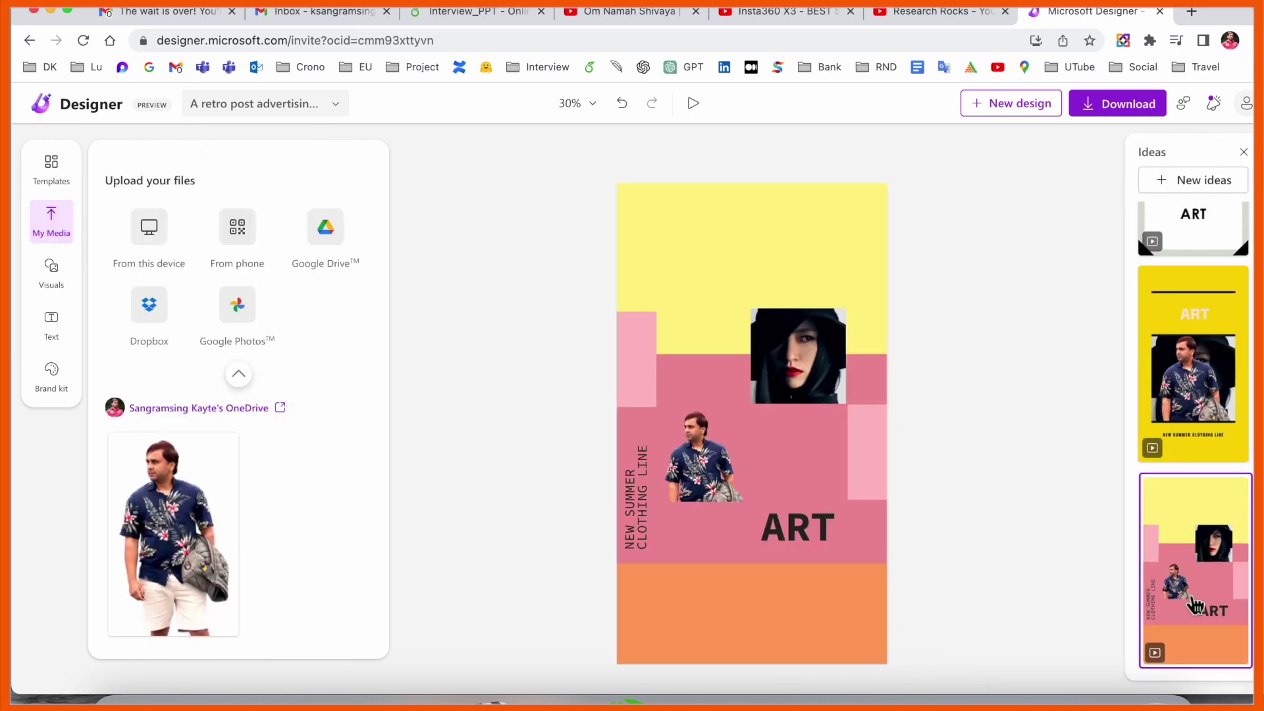
click(1219, 404)
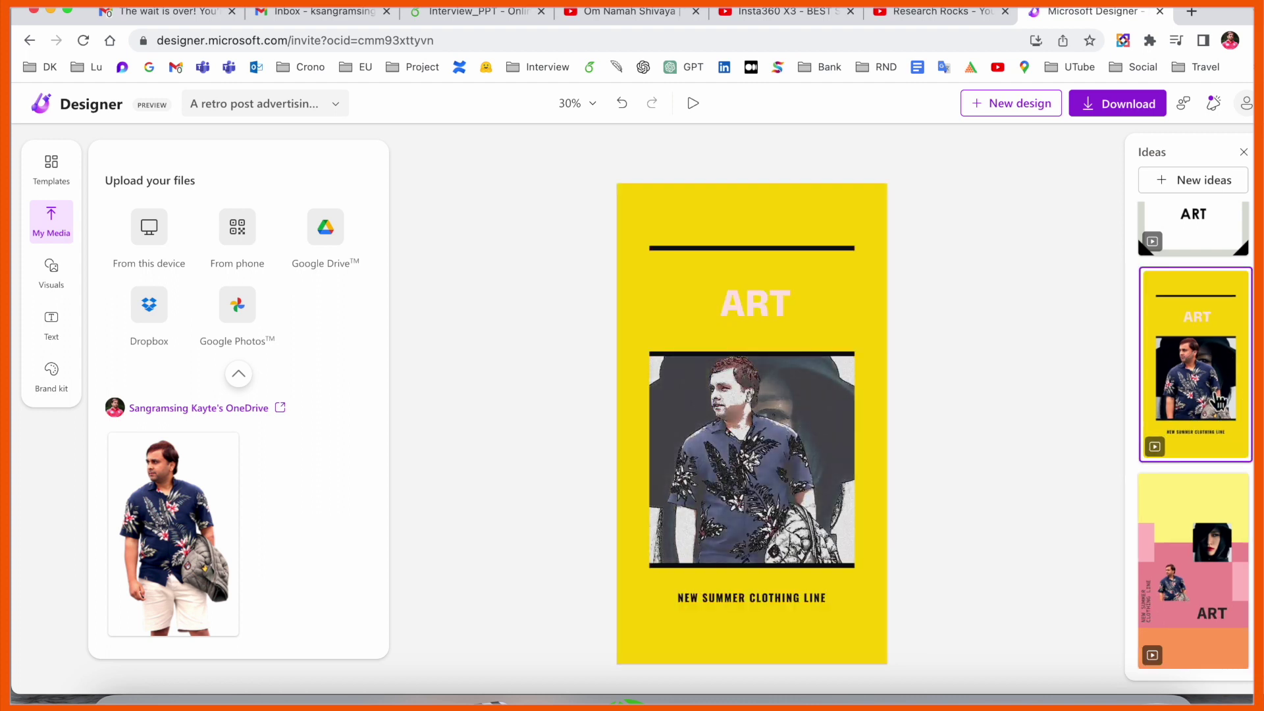
click(1204, 508)
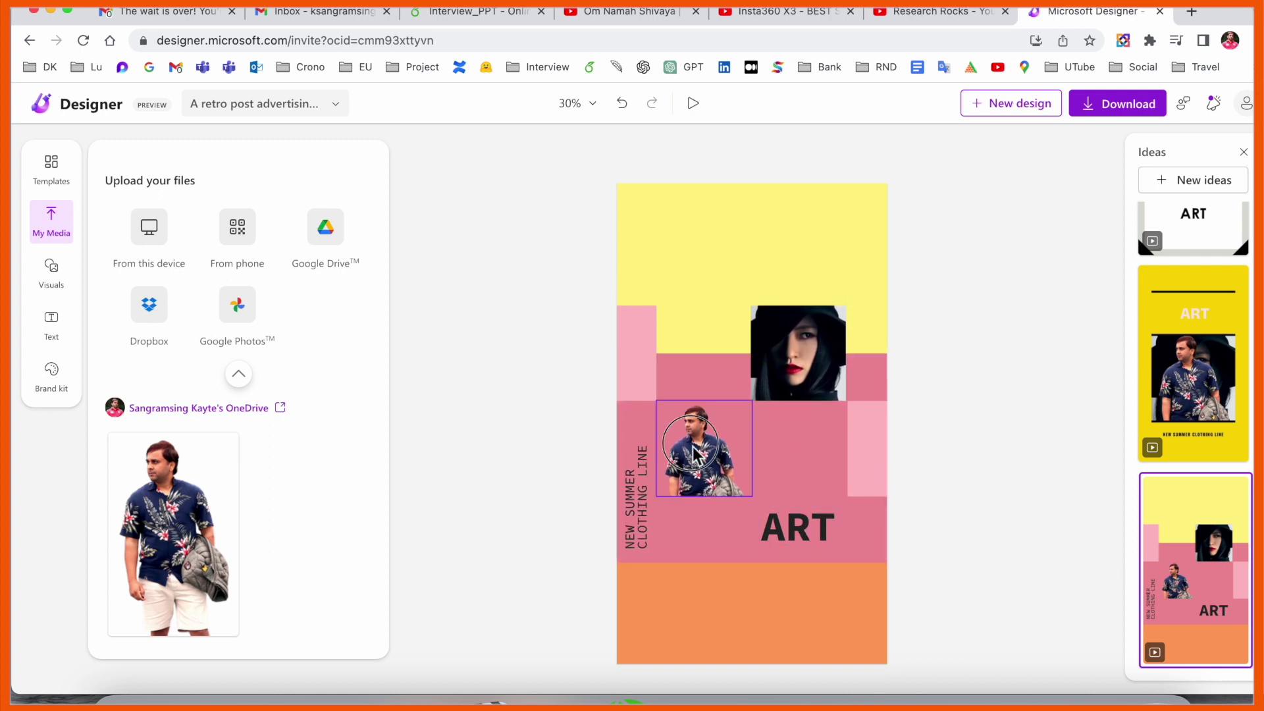
Resize the man's photo, move ART to the bottom-right, and enlarge the woman's photo.
click(741, 481)
drag(755, 499, 822, 566)
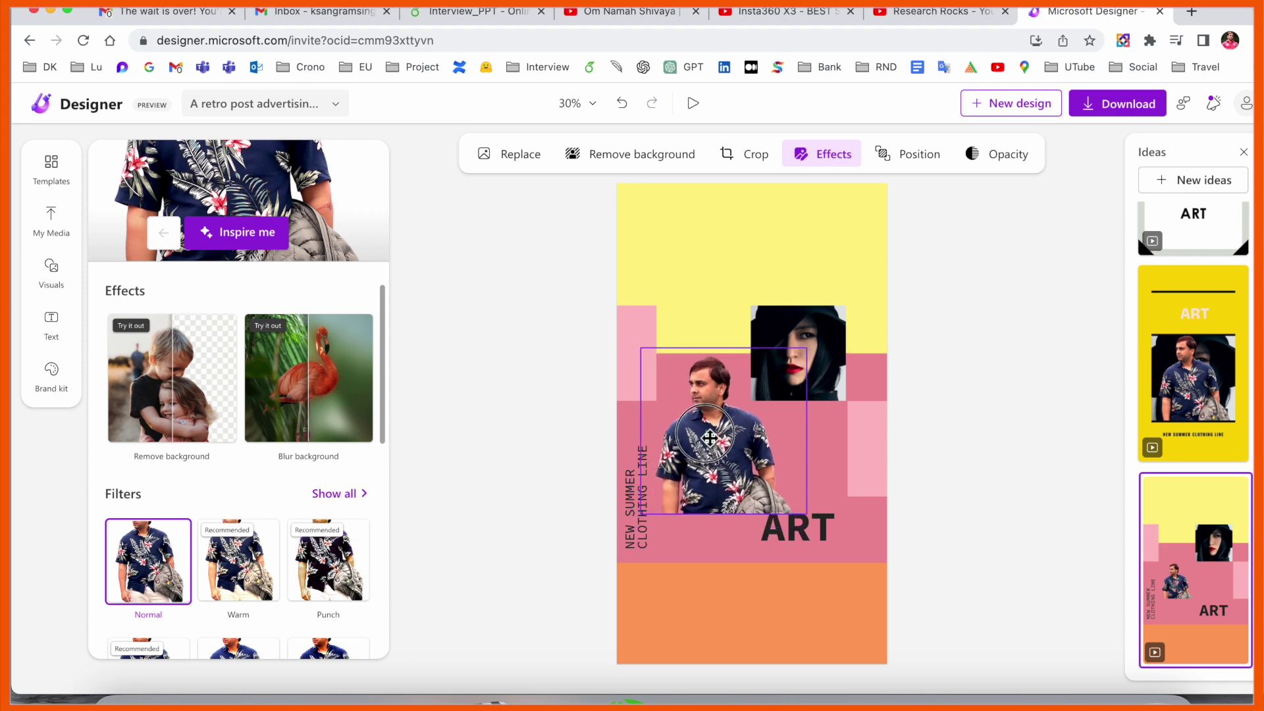
drag(817, 520, 841, 551)
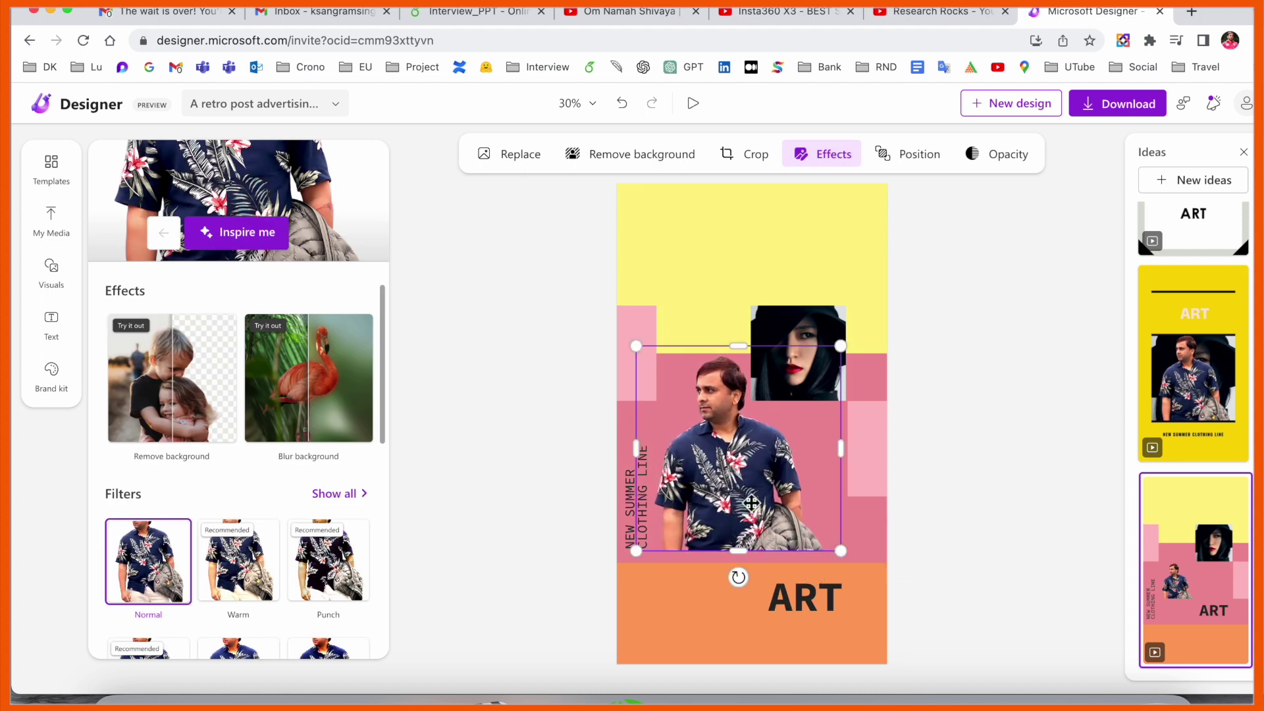
click(823, 598)
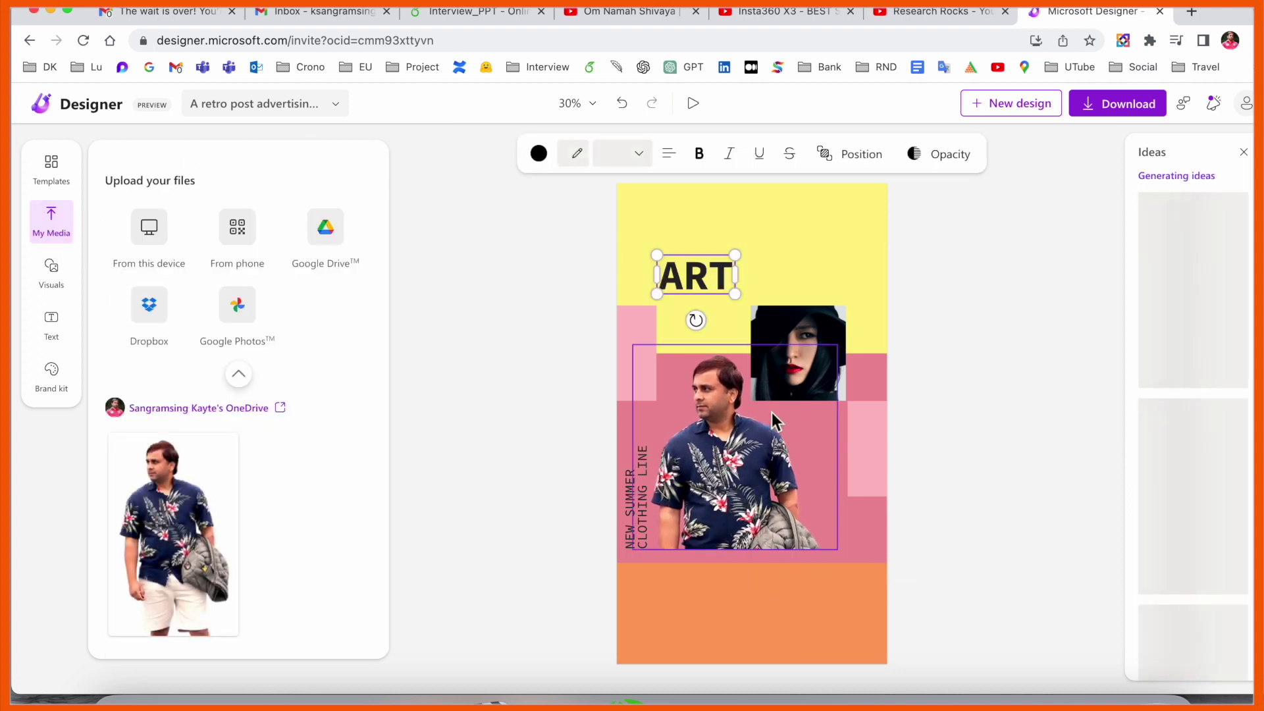
drag(692, 282, 847, 547)
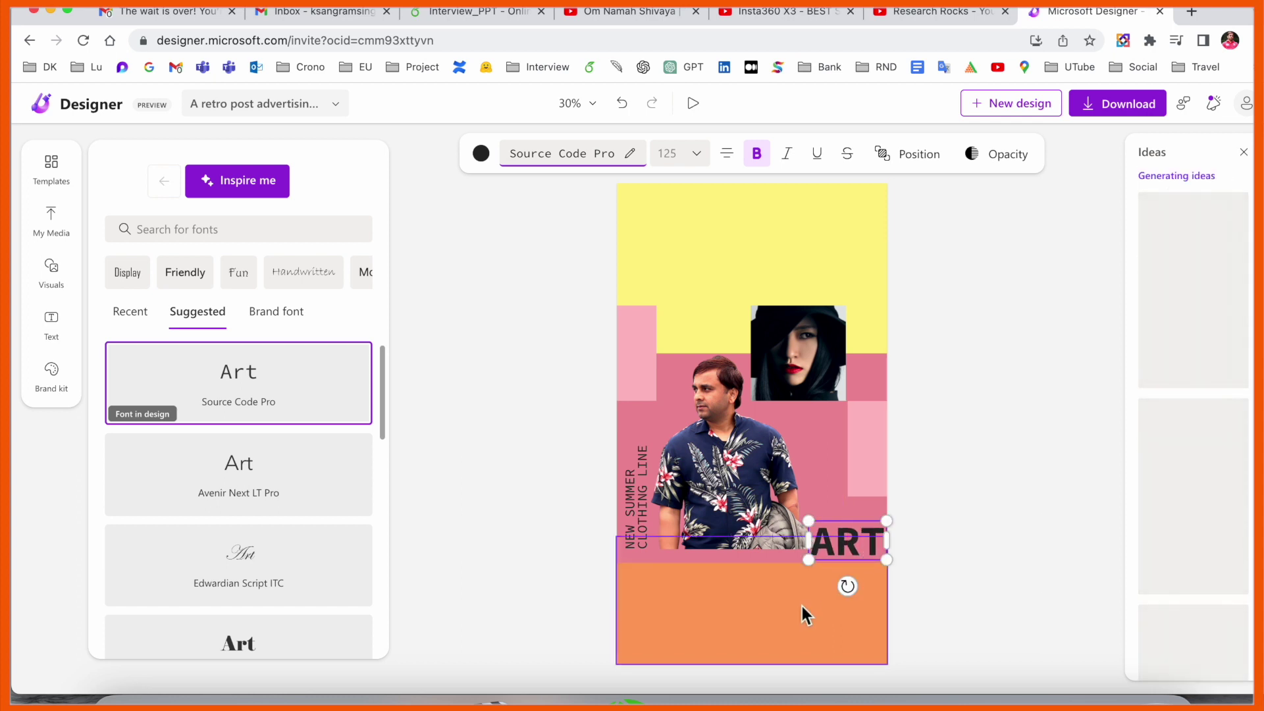
click(835, 315)
drag(847, 307, 819, 251)
click(926, 244)
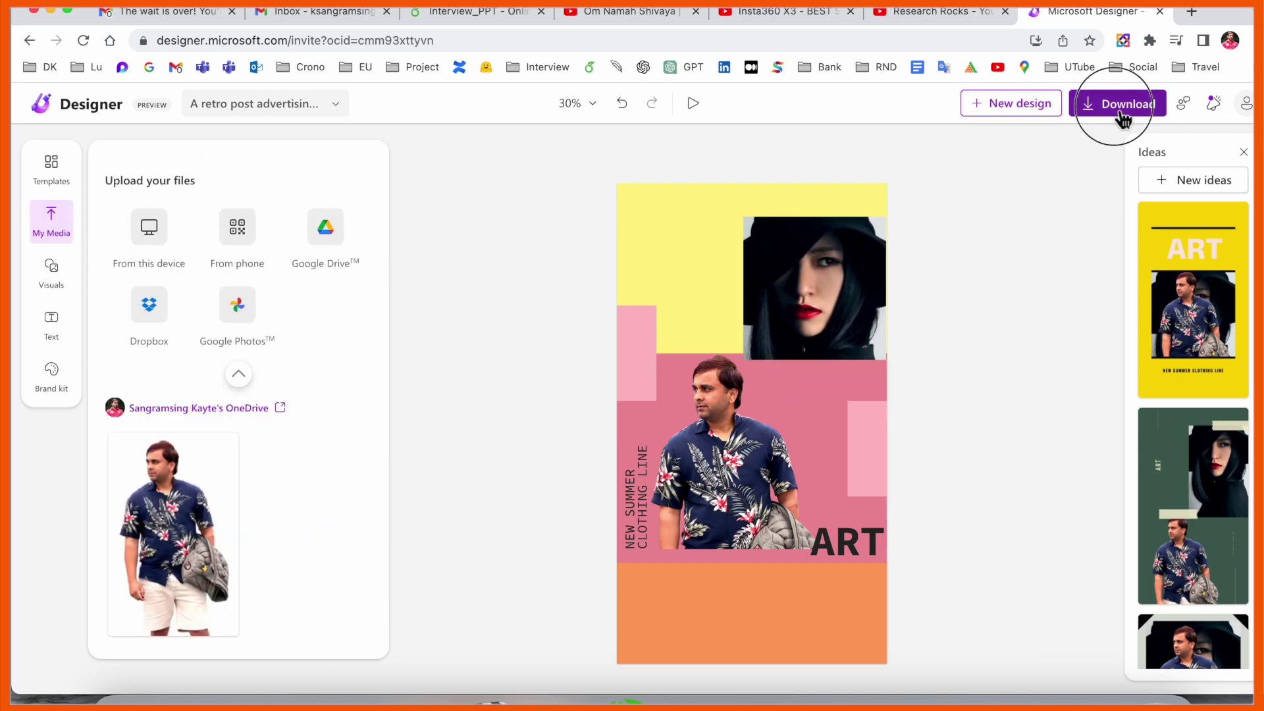
Download the poster as an mp4 video.
click(1121, 108)
click(1118, 272)
click(880, 622)
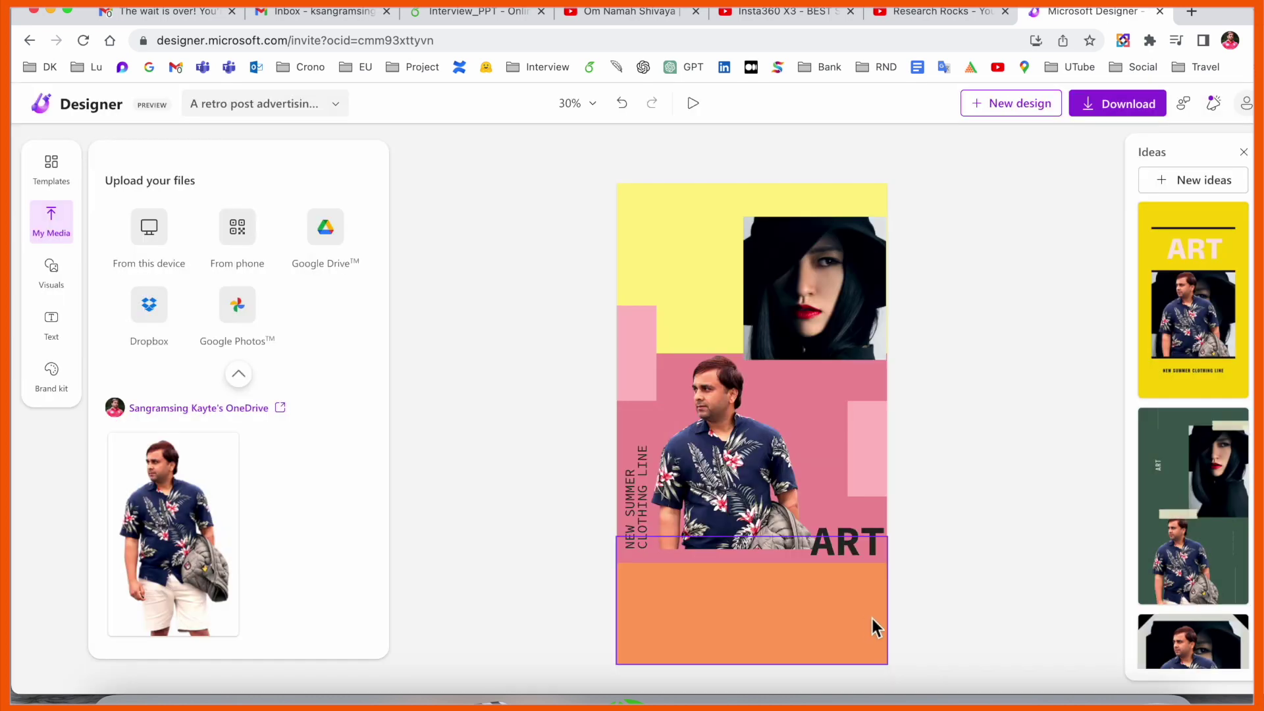
click(1117, 104)
click(1117, 272)
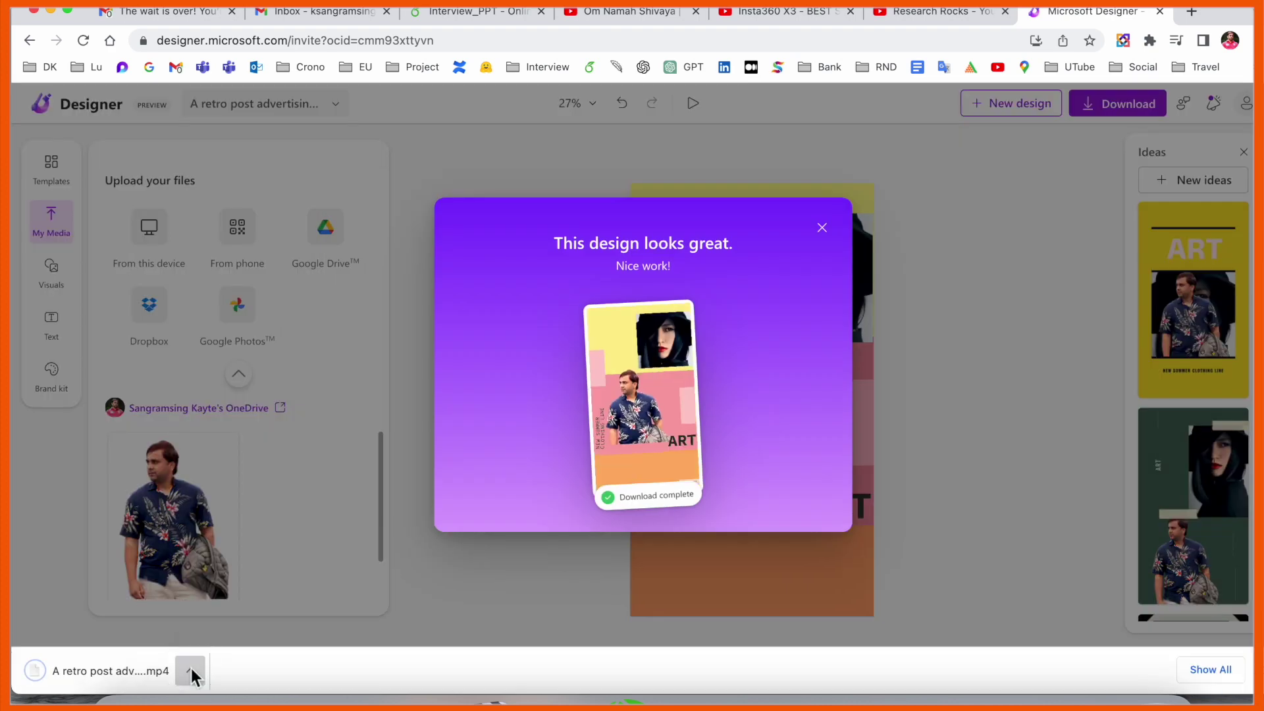
Show the mp4 in Finder, play it in VLC, then close the player and folder.
click(191, 671)
click(227, 647)
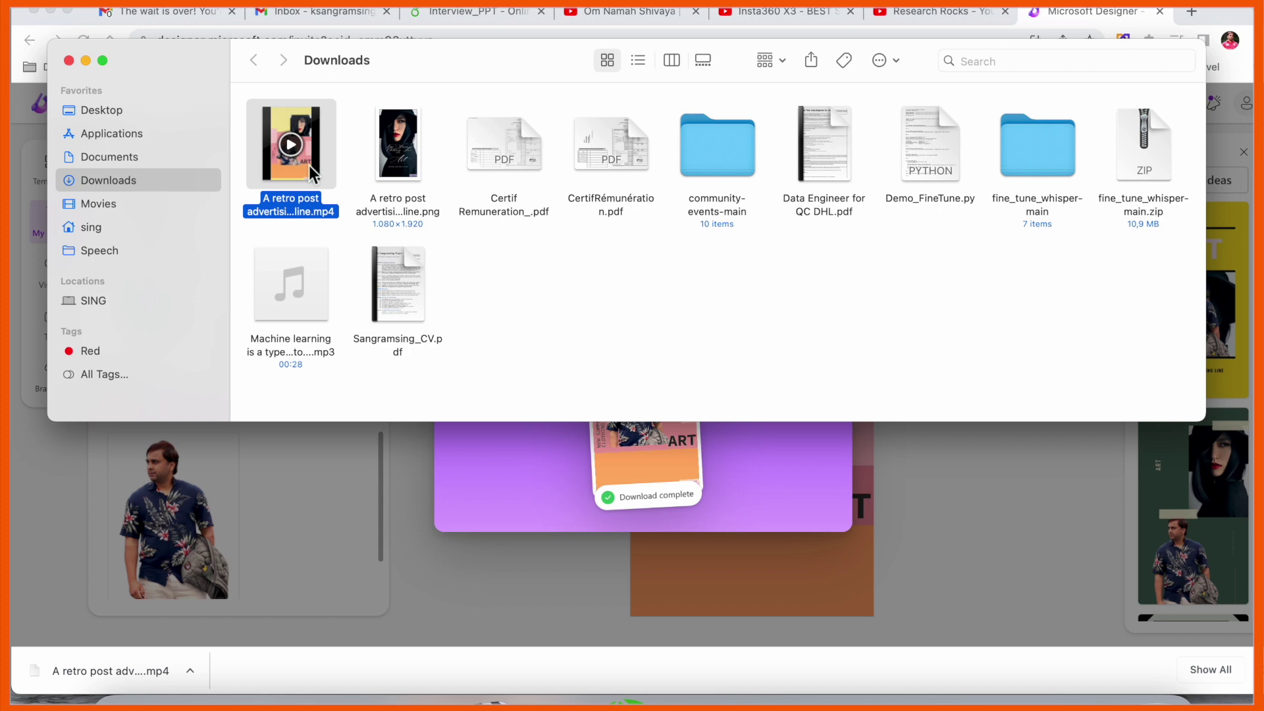
double_click(309, 165)
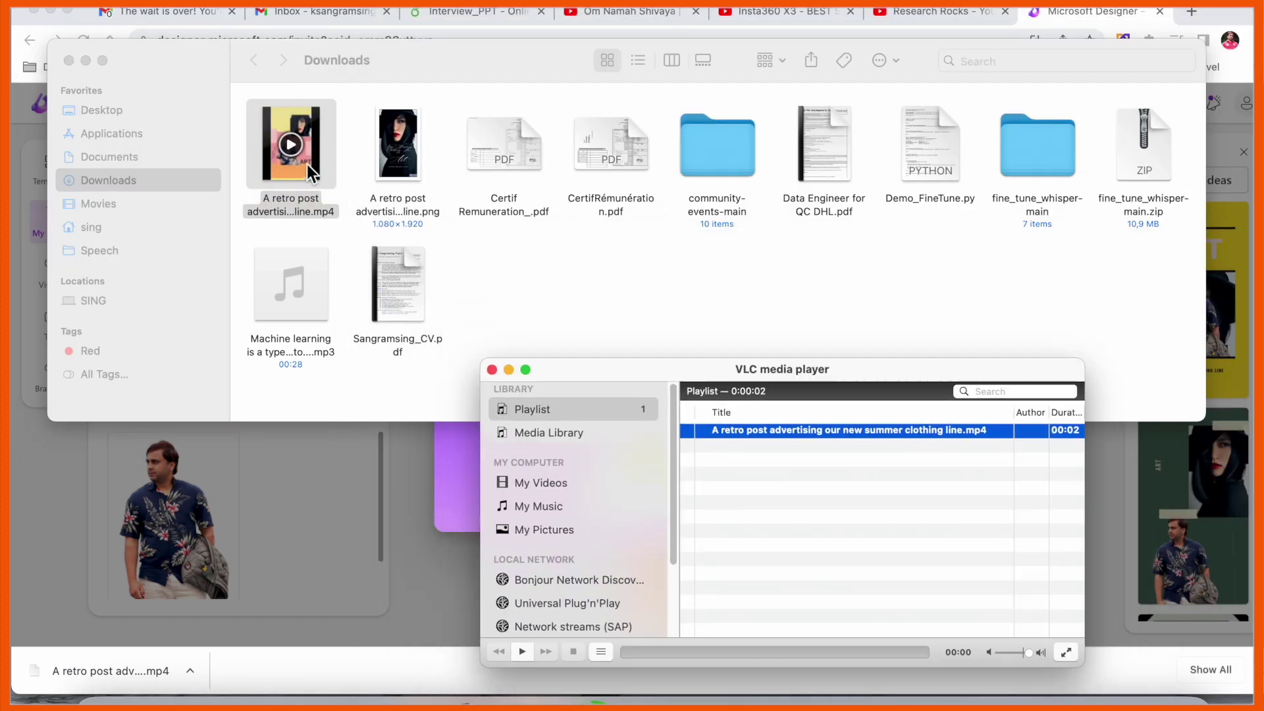
click(492, 369)
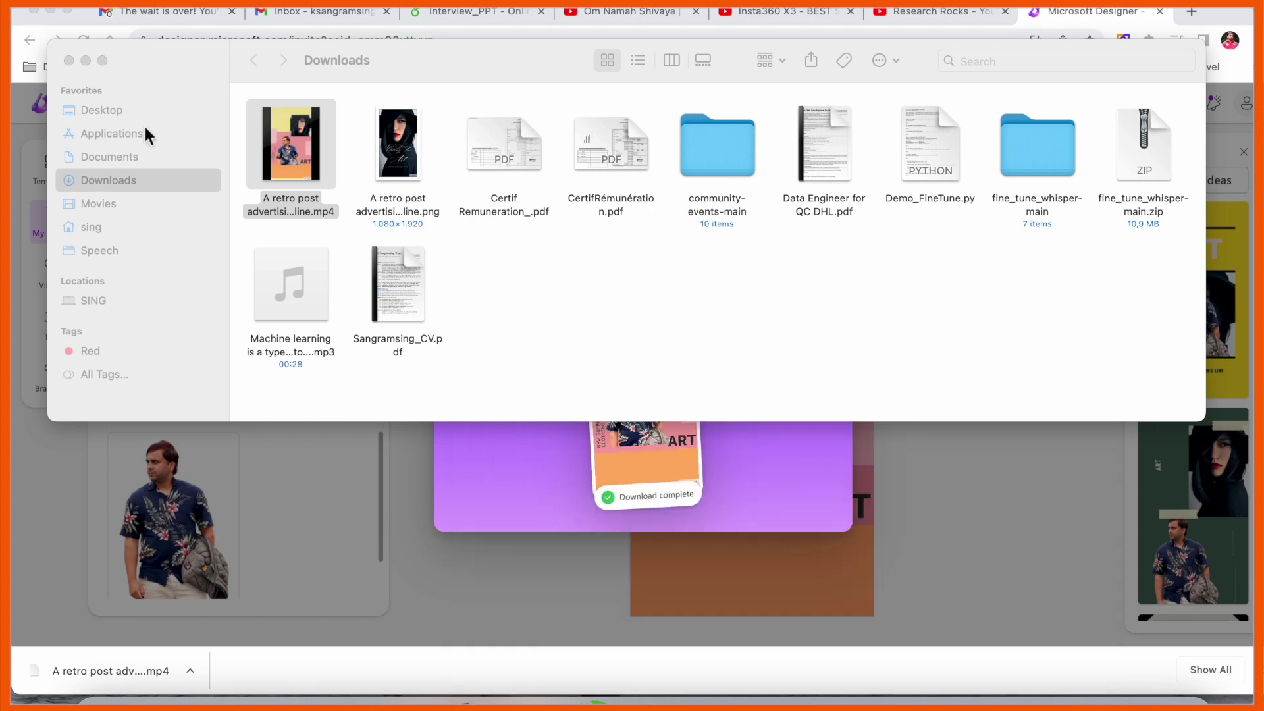
click(69, 61)
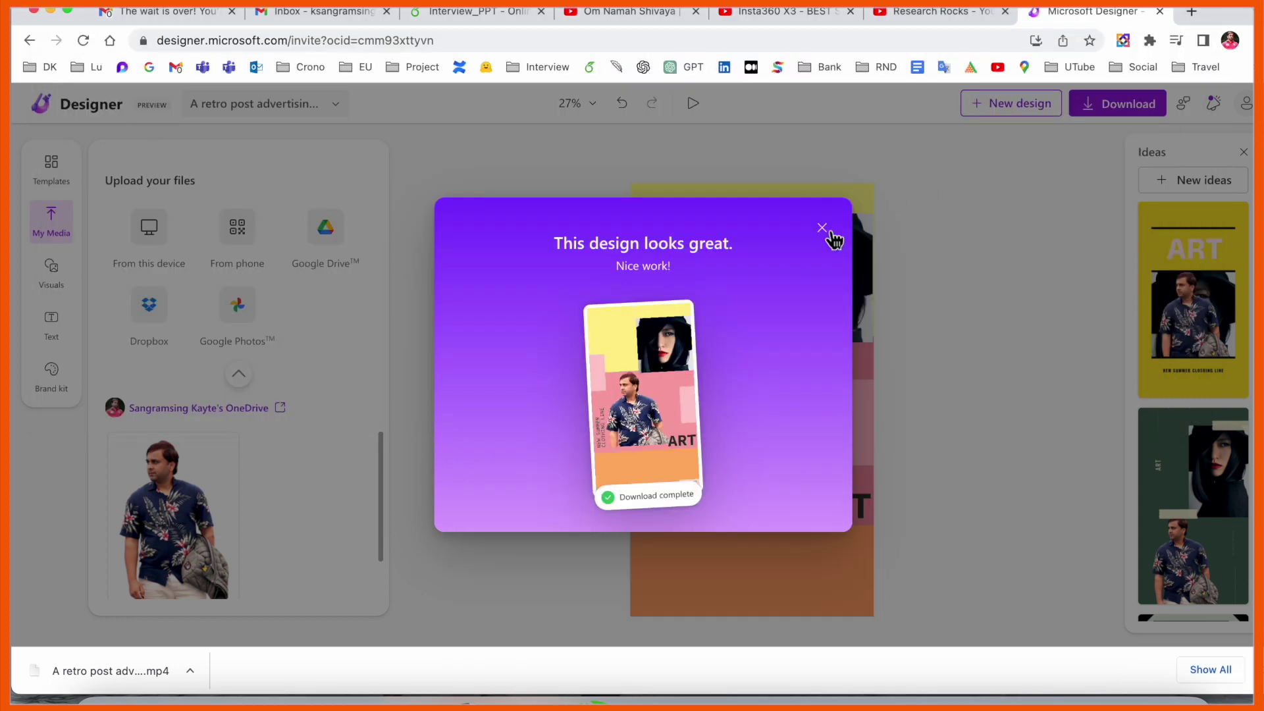
Dismiss the download-complete message and browse the stock Visuals gallery.
click(823, 228)
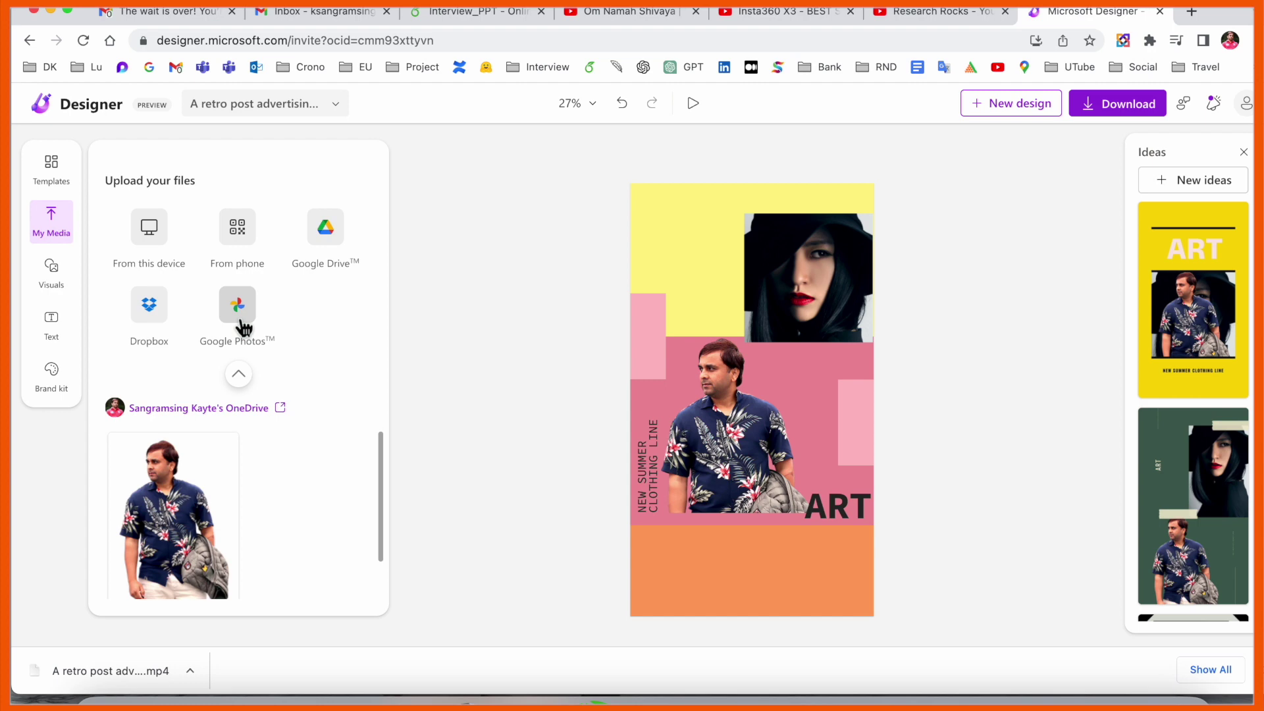
click(52, 280)
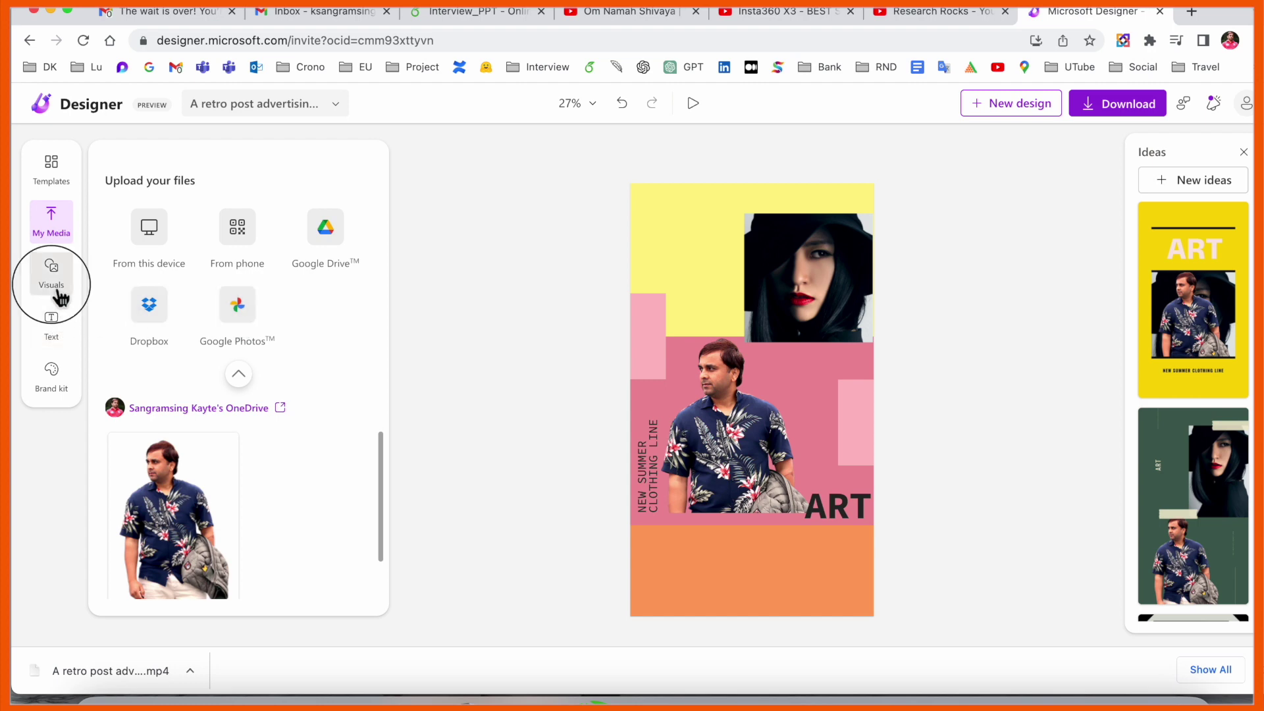
scroll(347, 403, down, 5)
scroll(347, 403, down, 10)
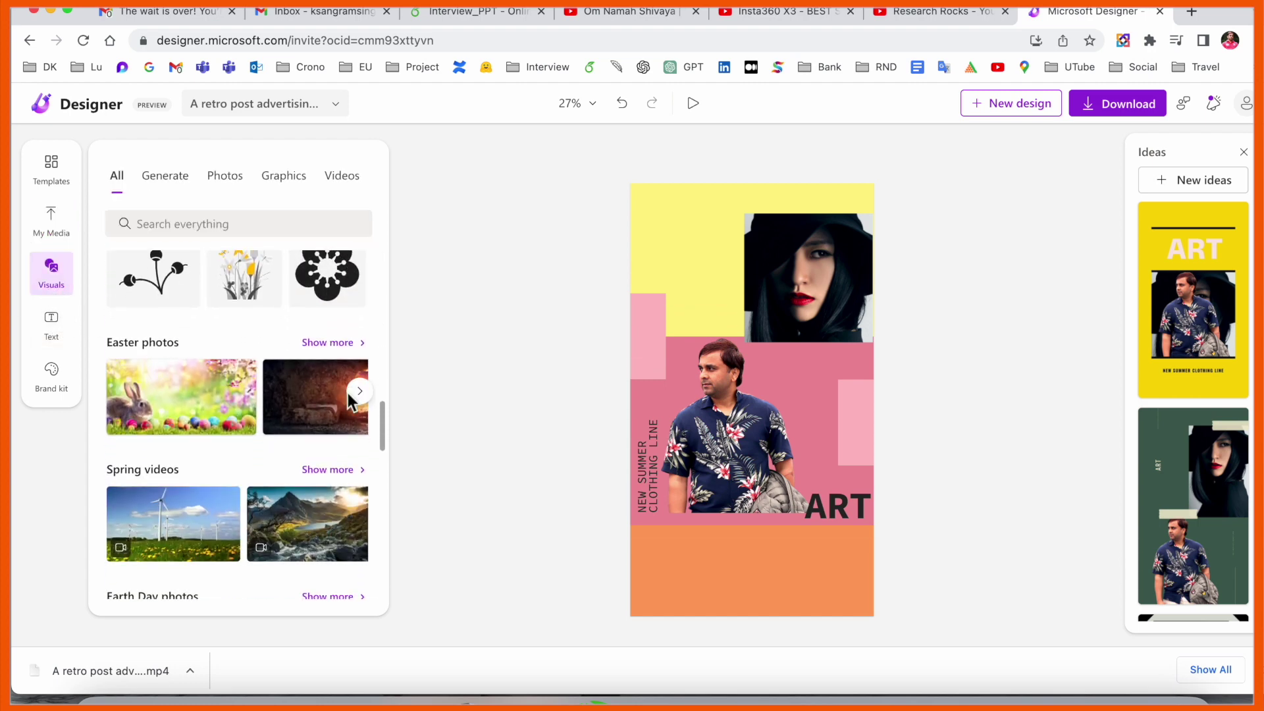
Browse the Text styles, then show the brand kit sets such as Open Sans and Georgia.
click(58, 328)
scroll(282, 485, down, 5)
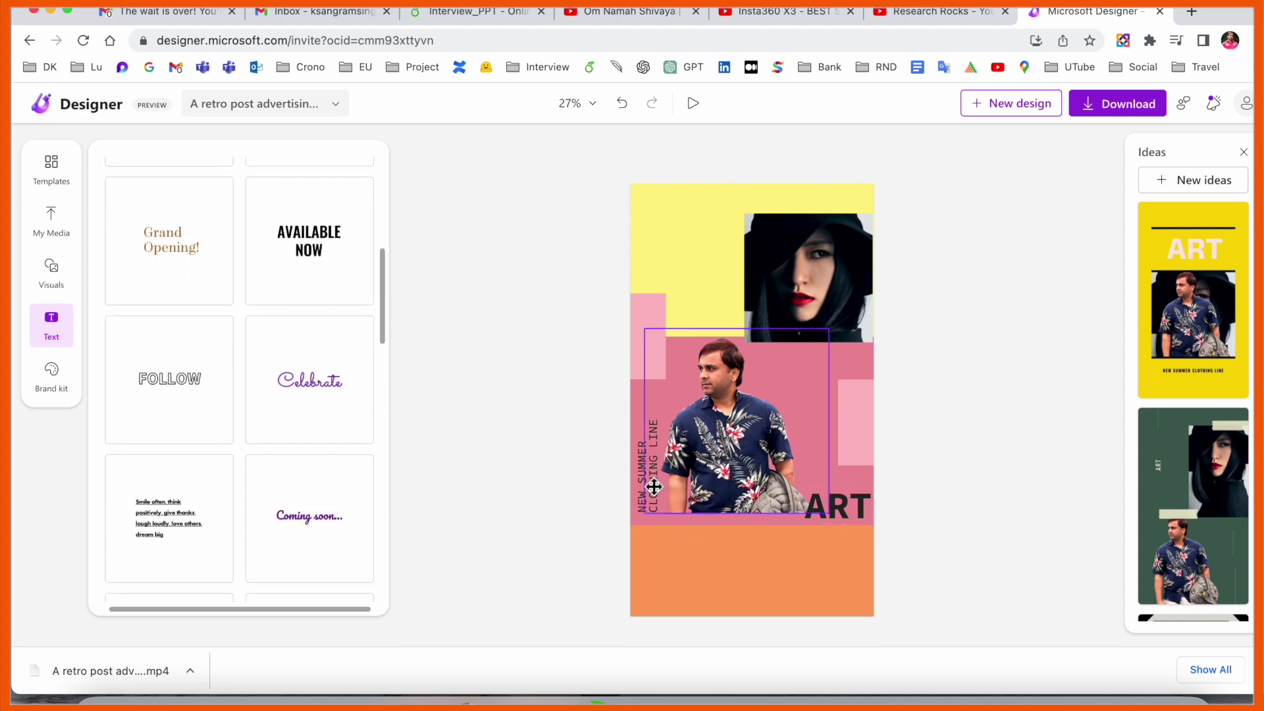
click(60, 384)
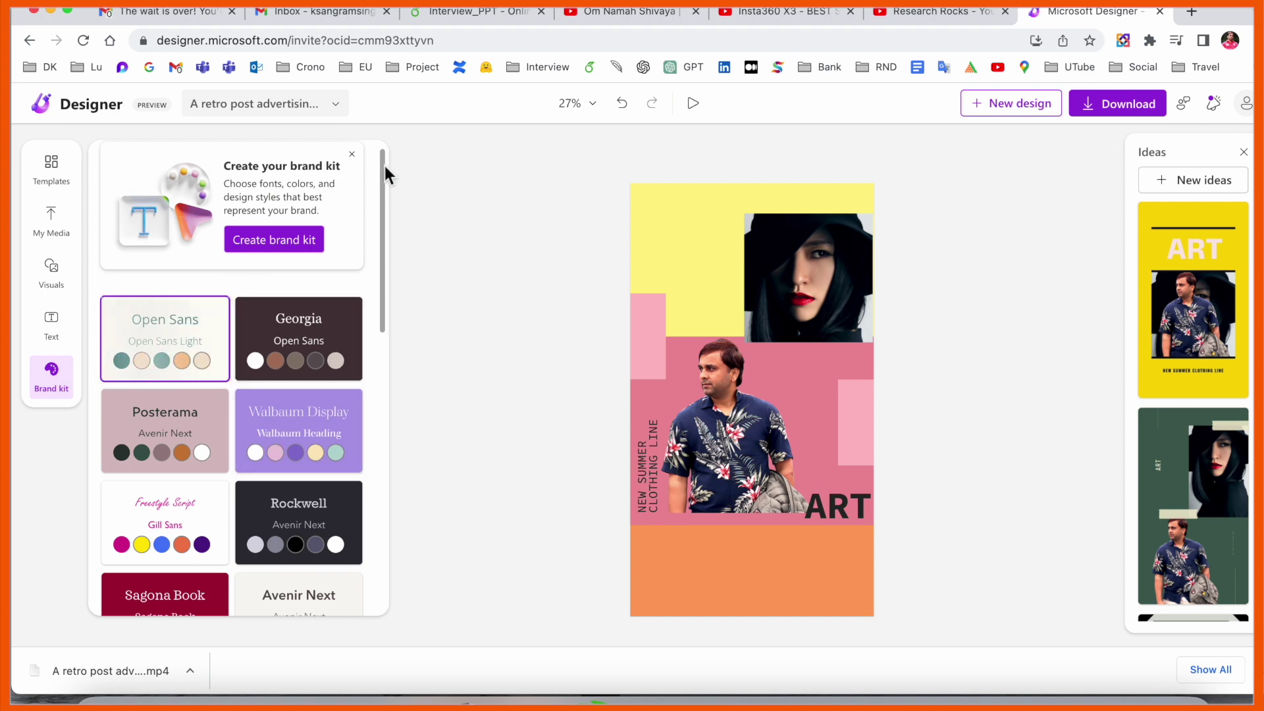
Apply the Georgia brand kit and switch to the white-panelled ART layout.
click(353, 154)
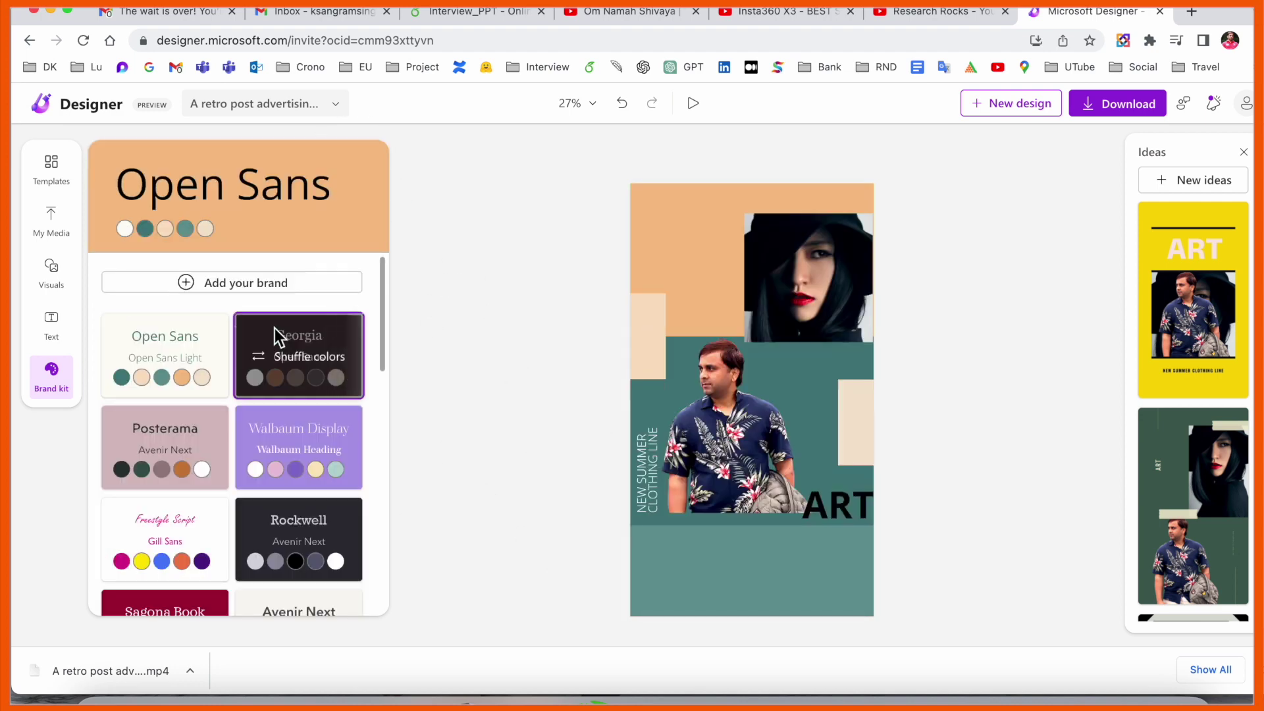
click(276, 336)
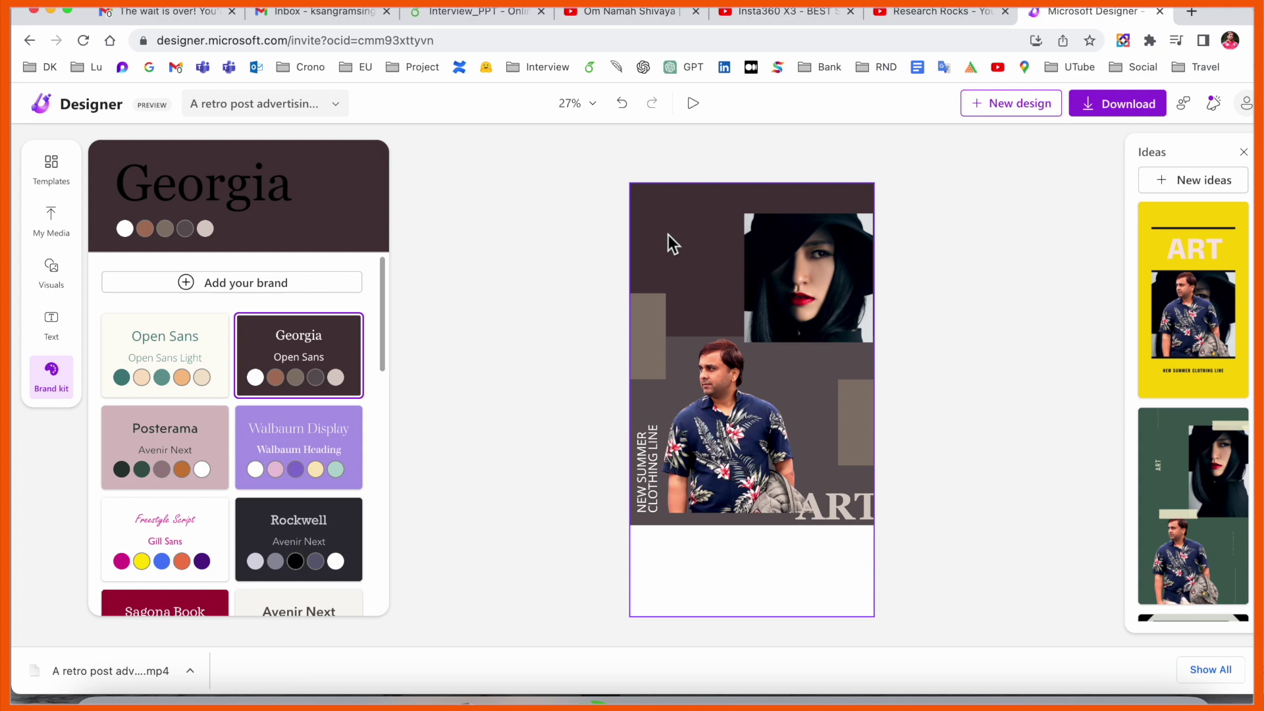
click(1162, 539)
click(1155, 358)
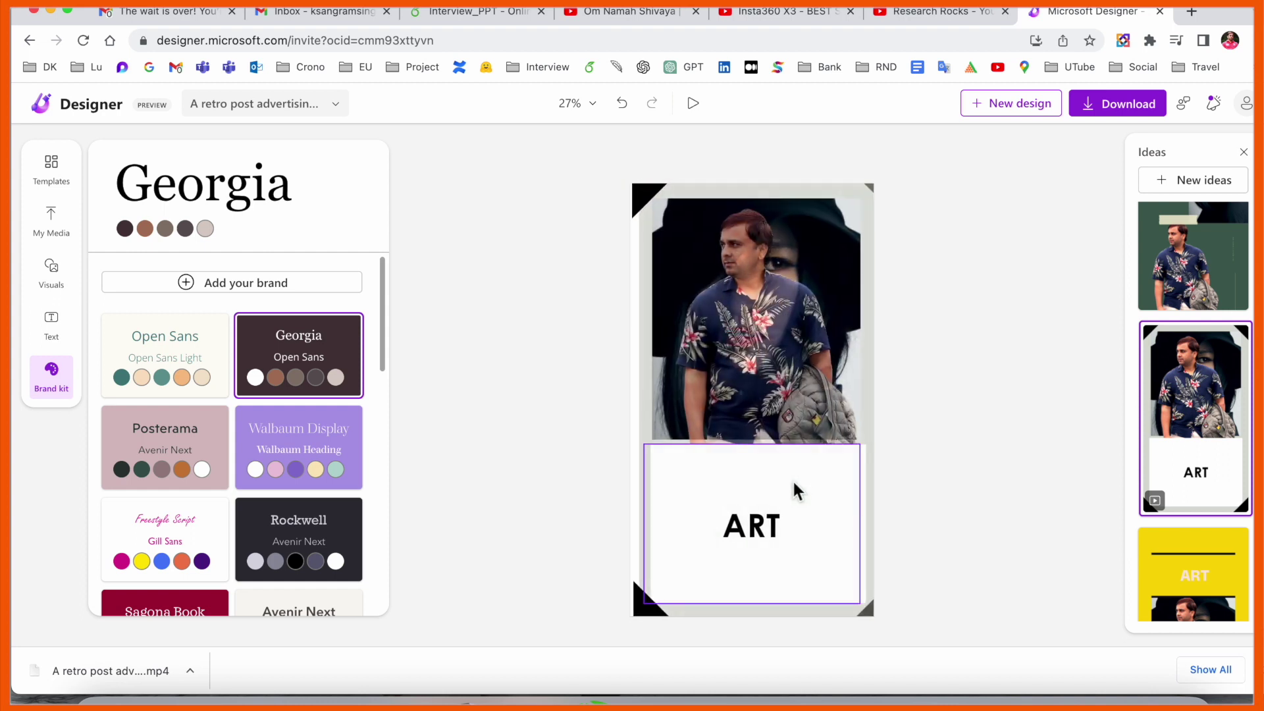
Change the ART heading to 'R Rocks', centred, in Avenir Next LT Pro.
click(754, 526)
text(R Rocks)
drag(782, 498, 746, 481)
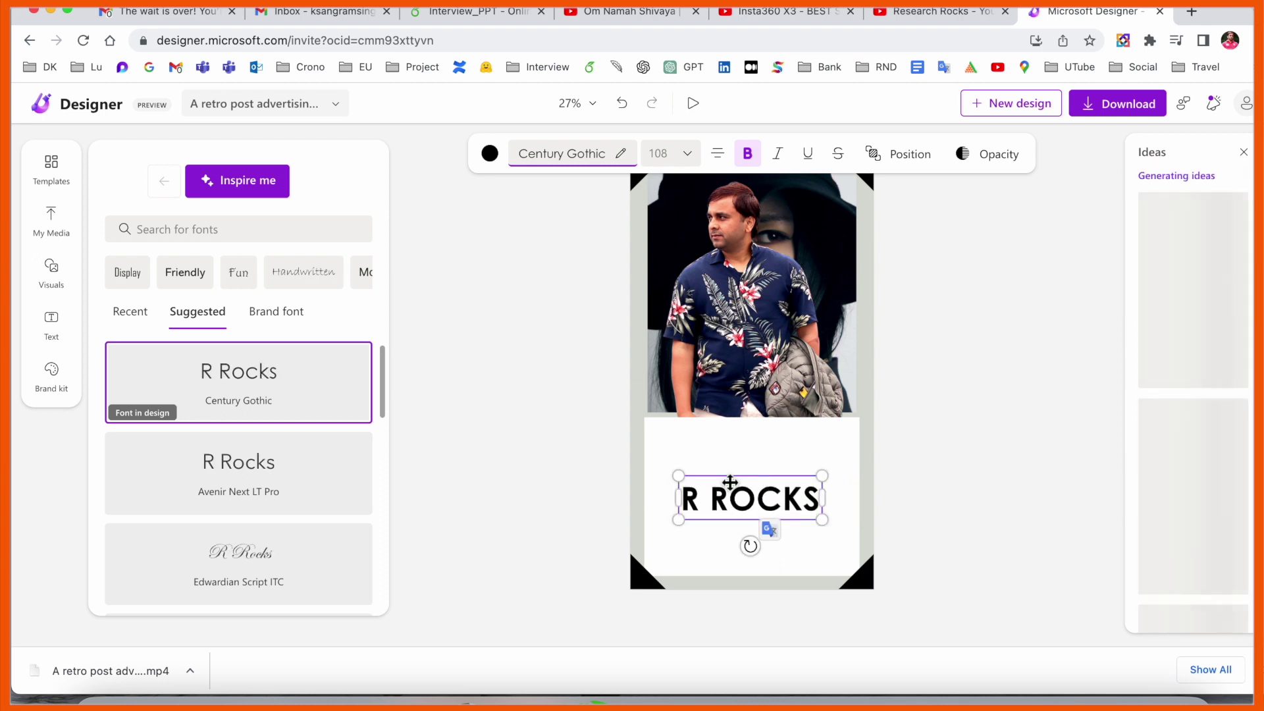
click(228, 485)
Download the design as an MP4 file.
click(1122, 107)
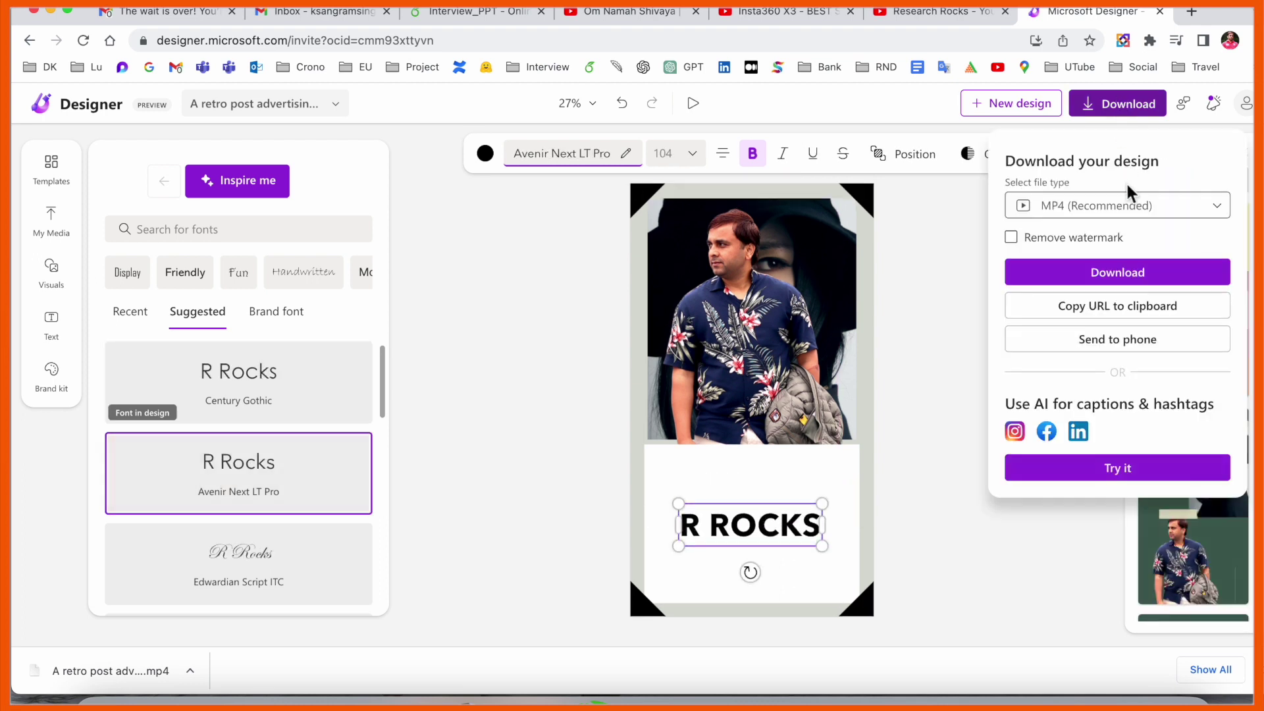
click(1128, 216)
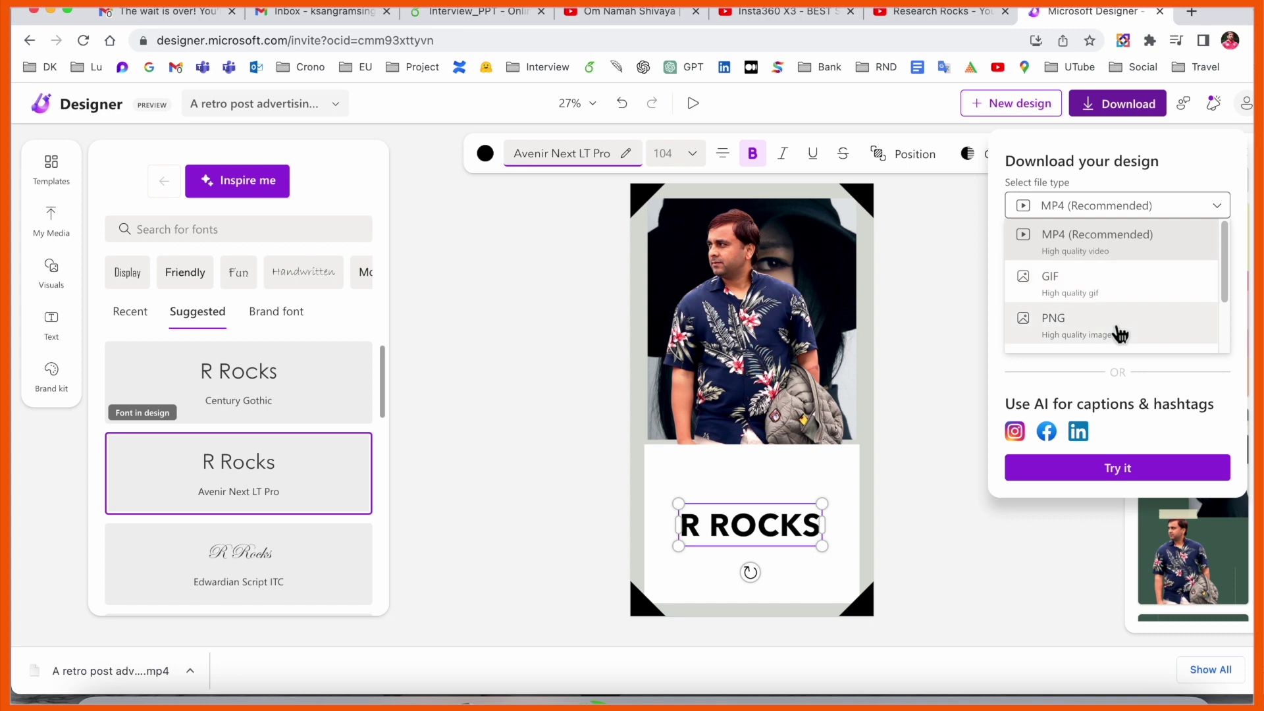
click(1113, 261)
click(1122, 272)
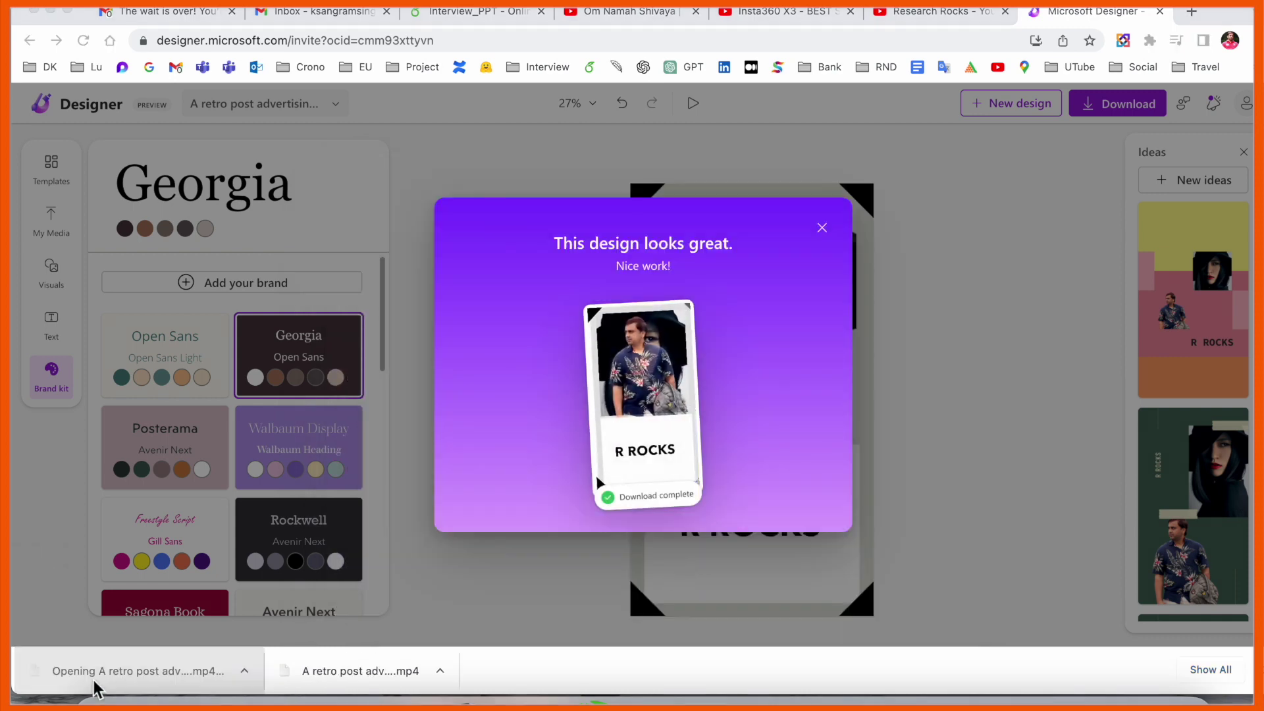
Play the R ROCKS MP4 in VLC, then close VLC's playlist and Designer's download message.
click(92, 682)
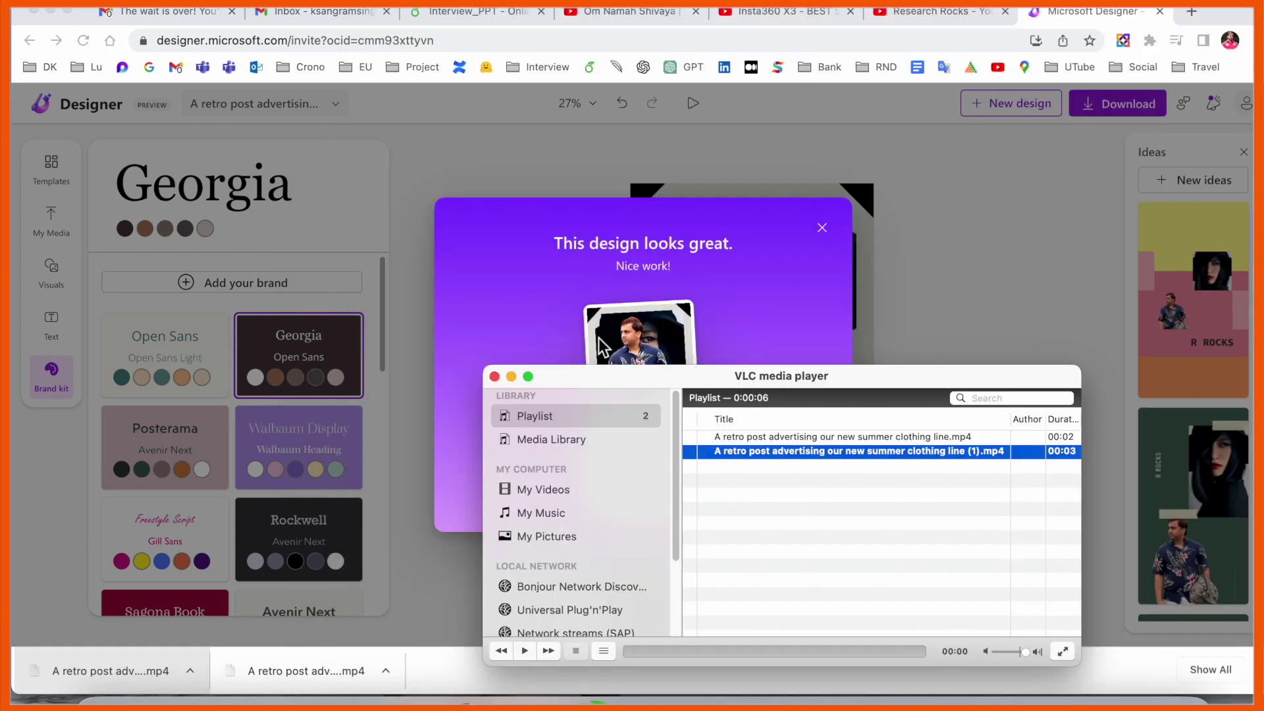
click(495, 376)
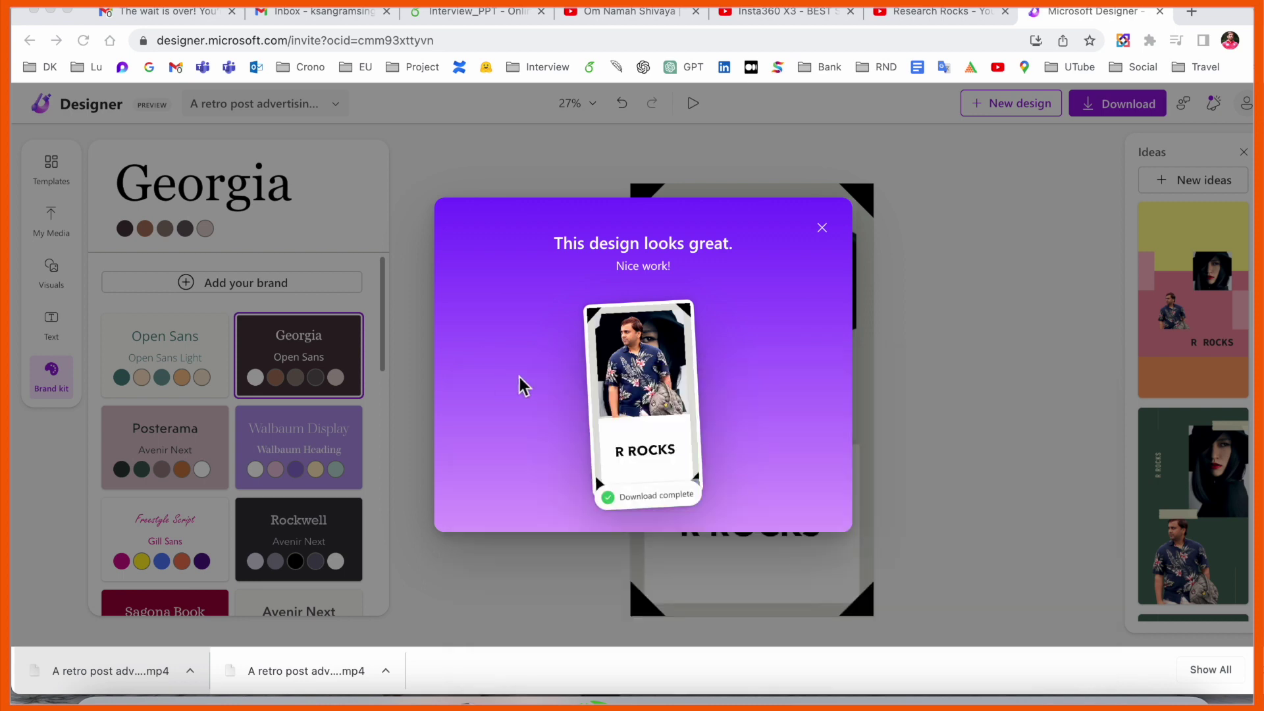
click(823, 230)
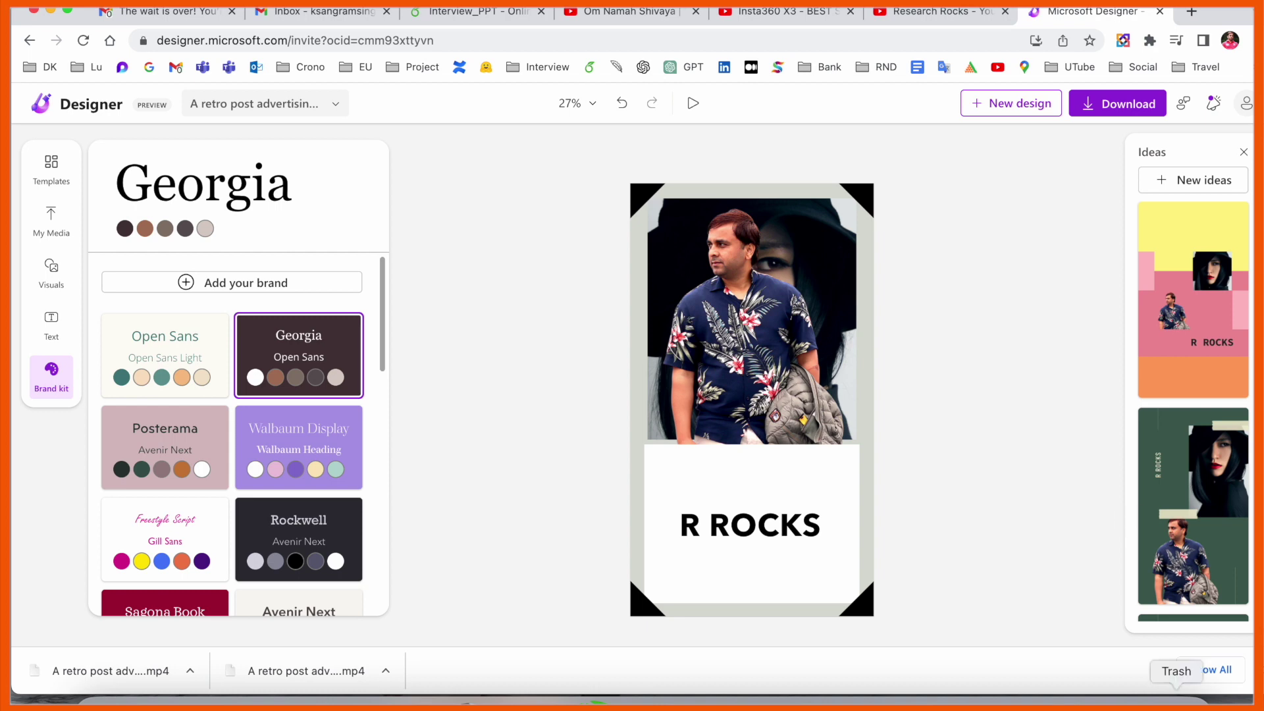
right_click(1076, 699)
Quit VLC, check the My designs list, and start a new design.
click(1107, 666)
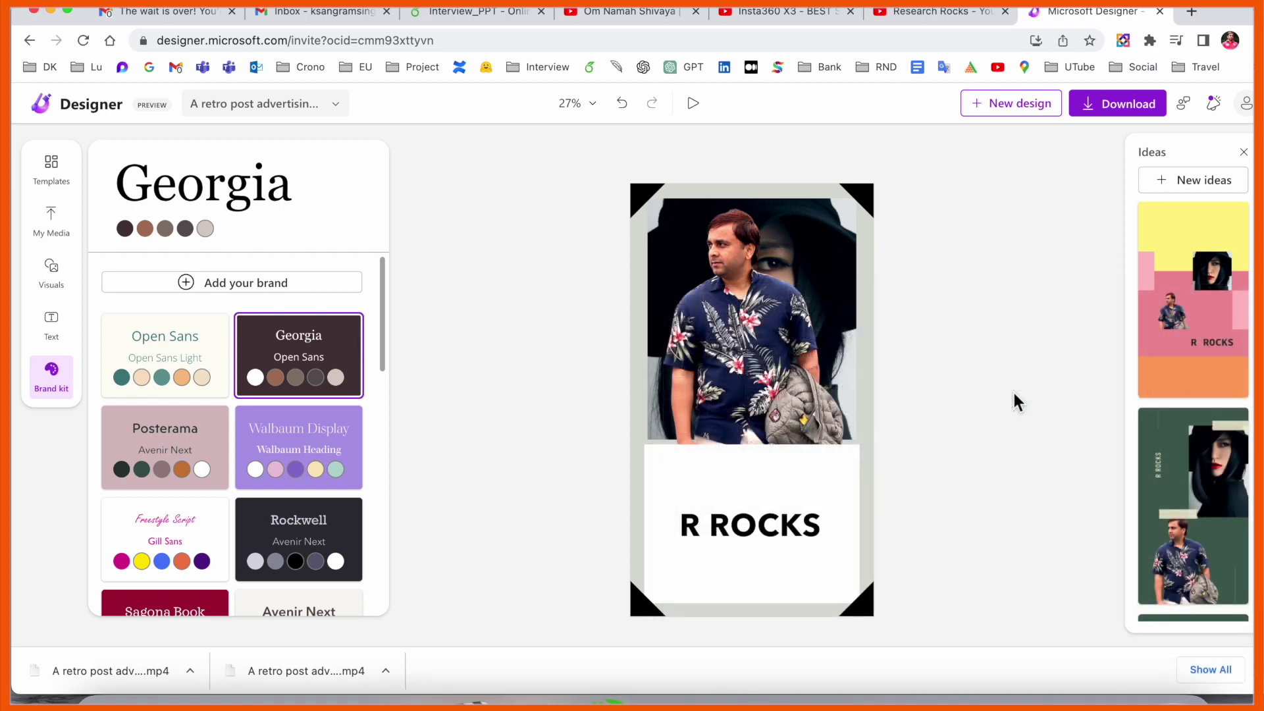
scroll(1132, 467, down, 3)
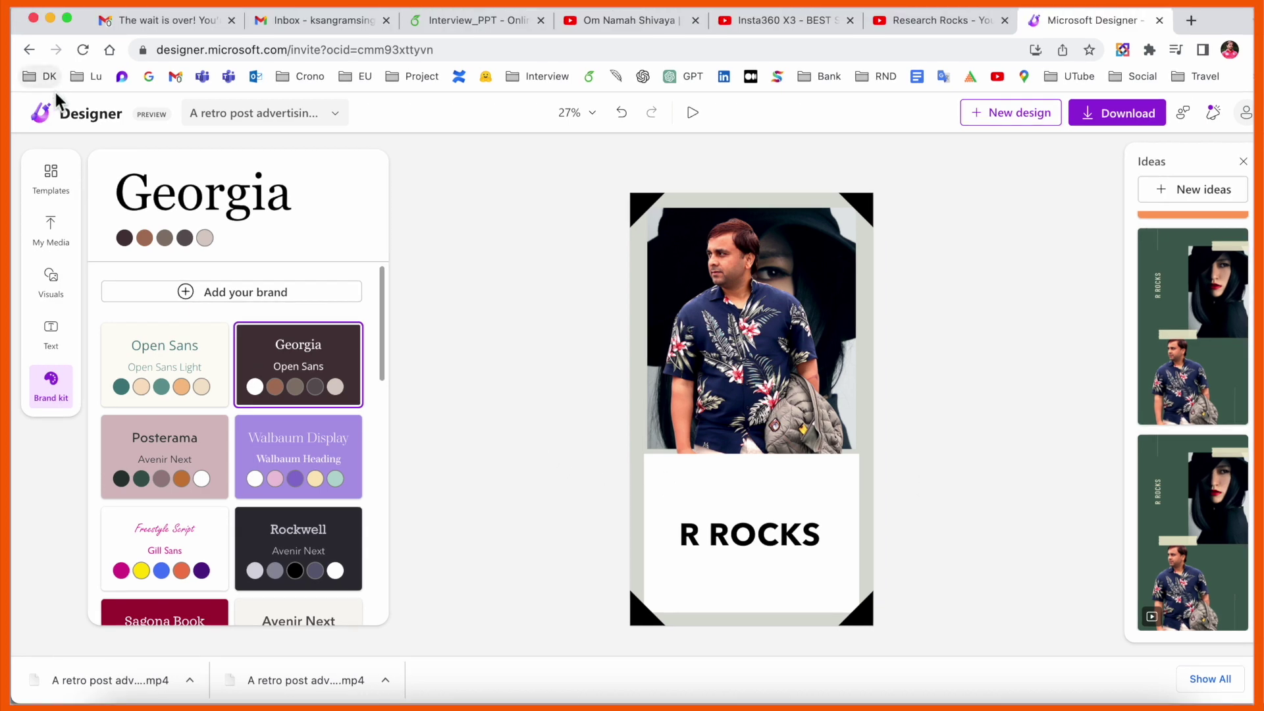
click(250, 119)
click(249, 190)
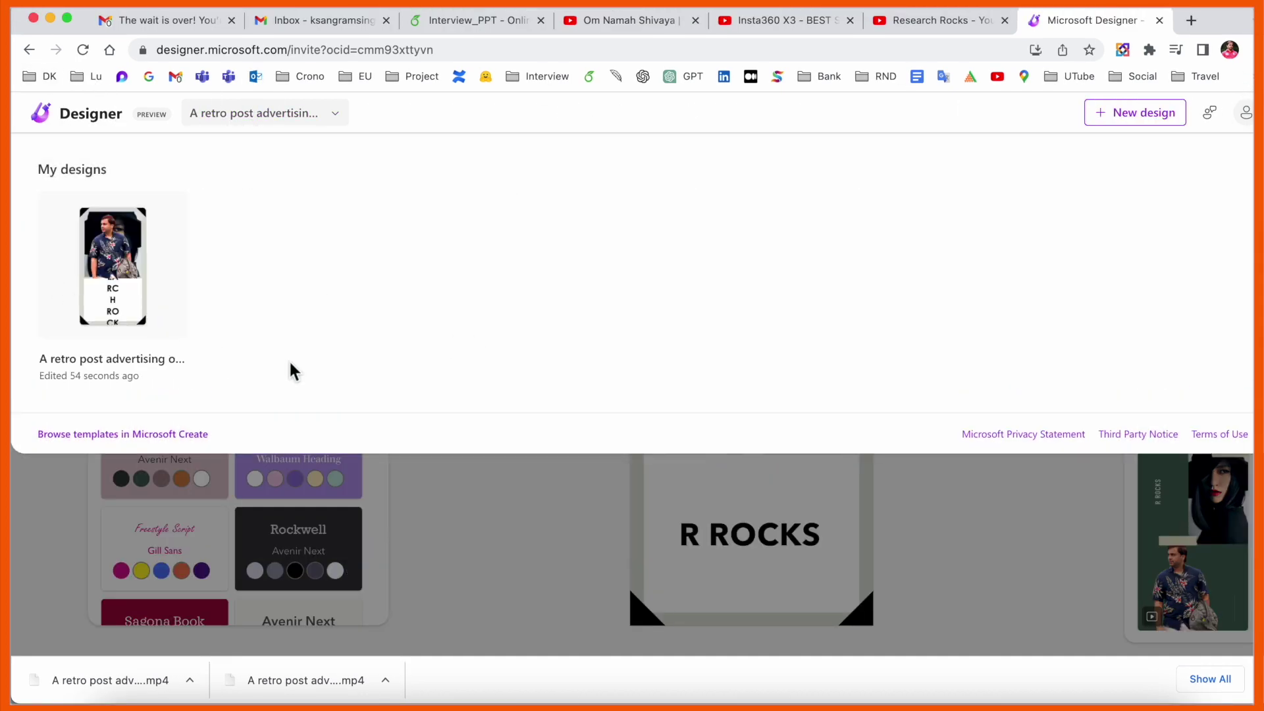
click(501, 519)
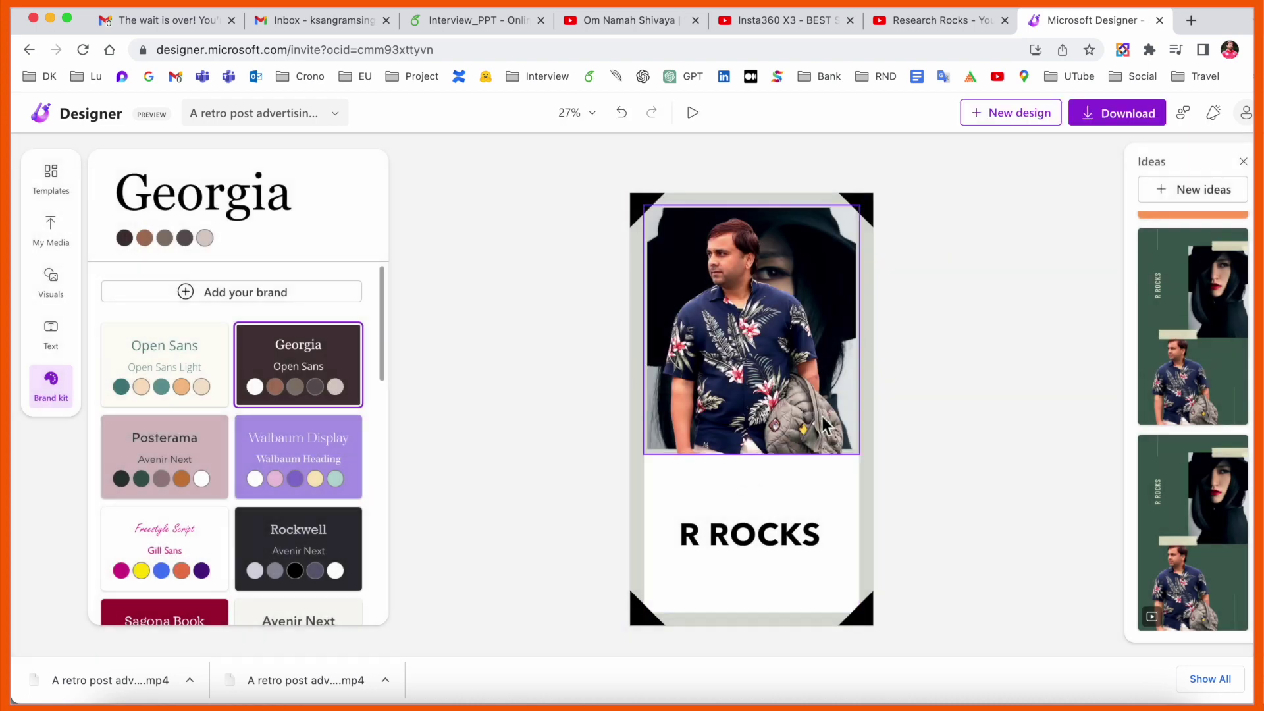
click(1006, 118)
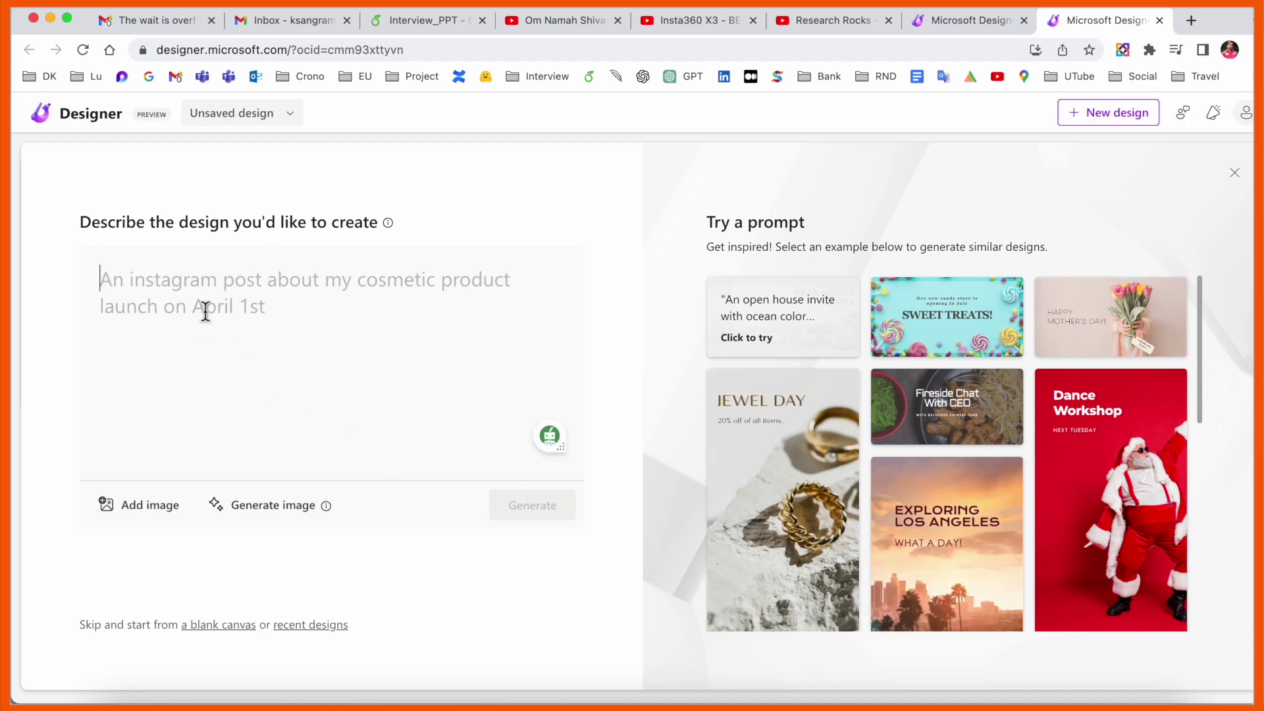
Skip the prompt dialog to open a blank canvas.
scroll(951, 437, down, 10)
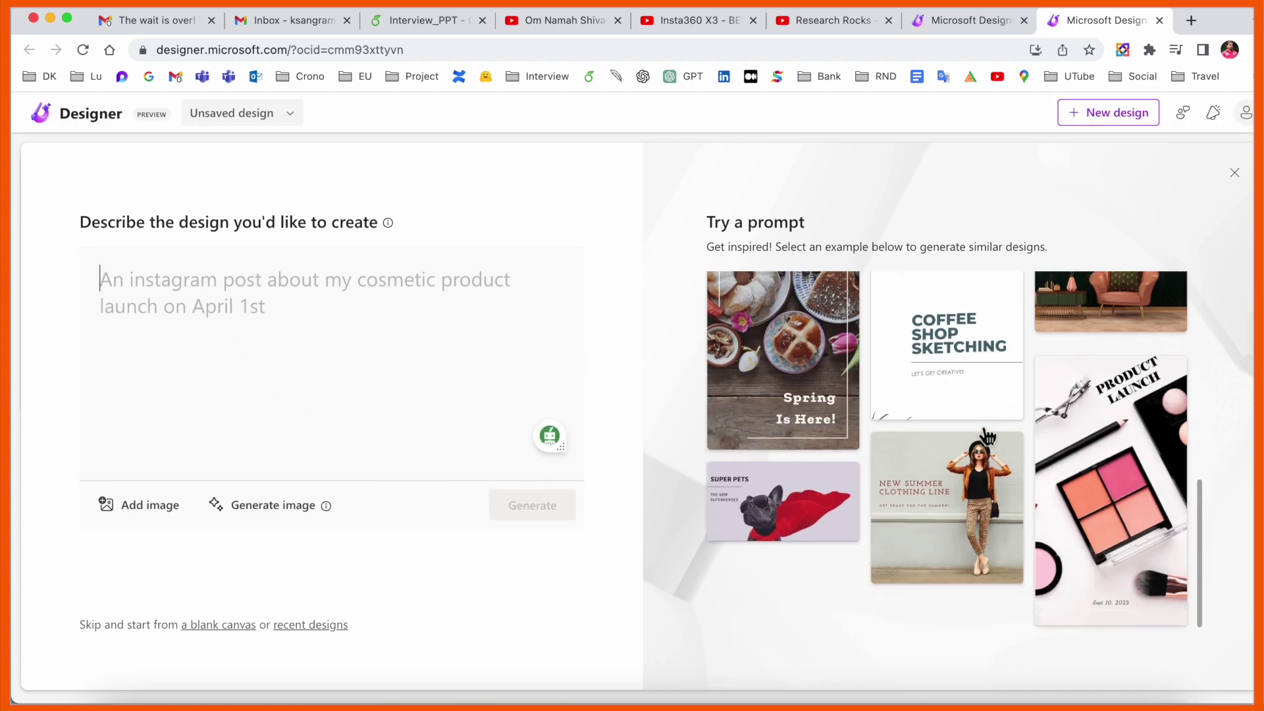
scroll(1095, 389, up, 10)
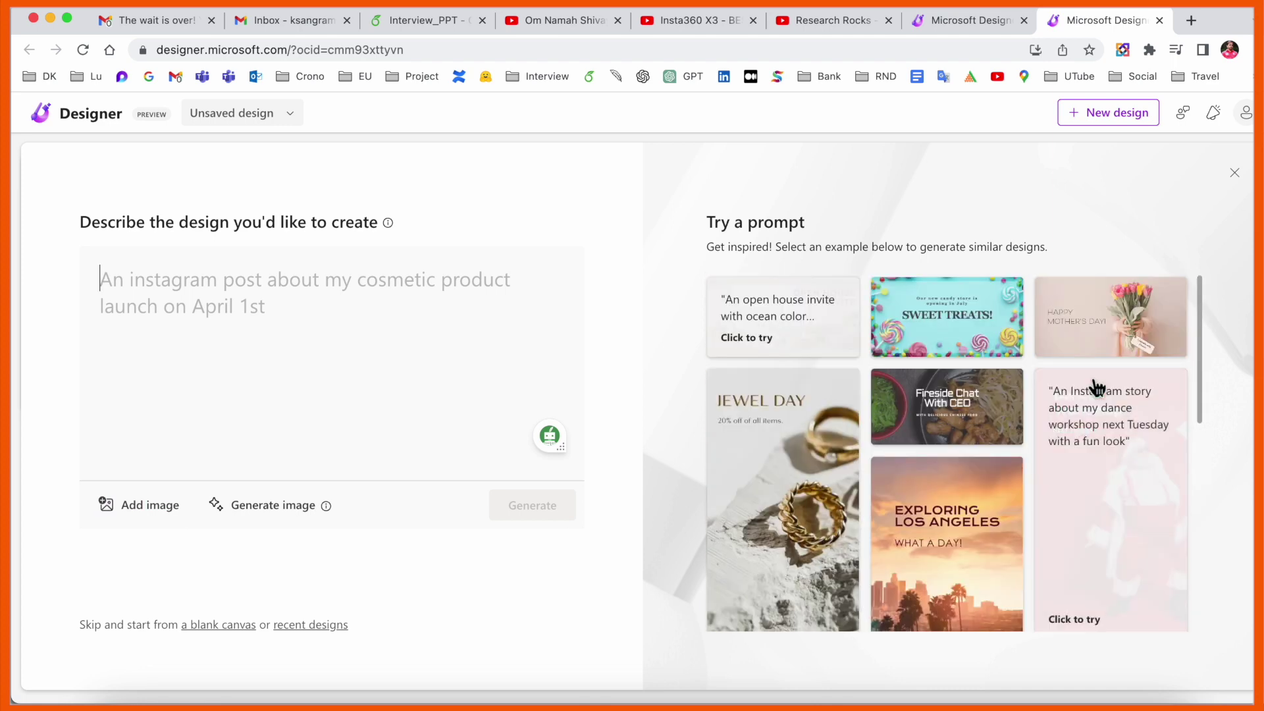
click(1237, 175)
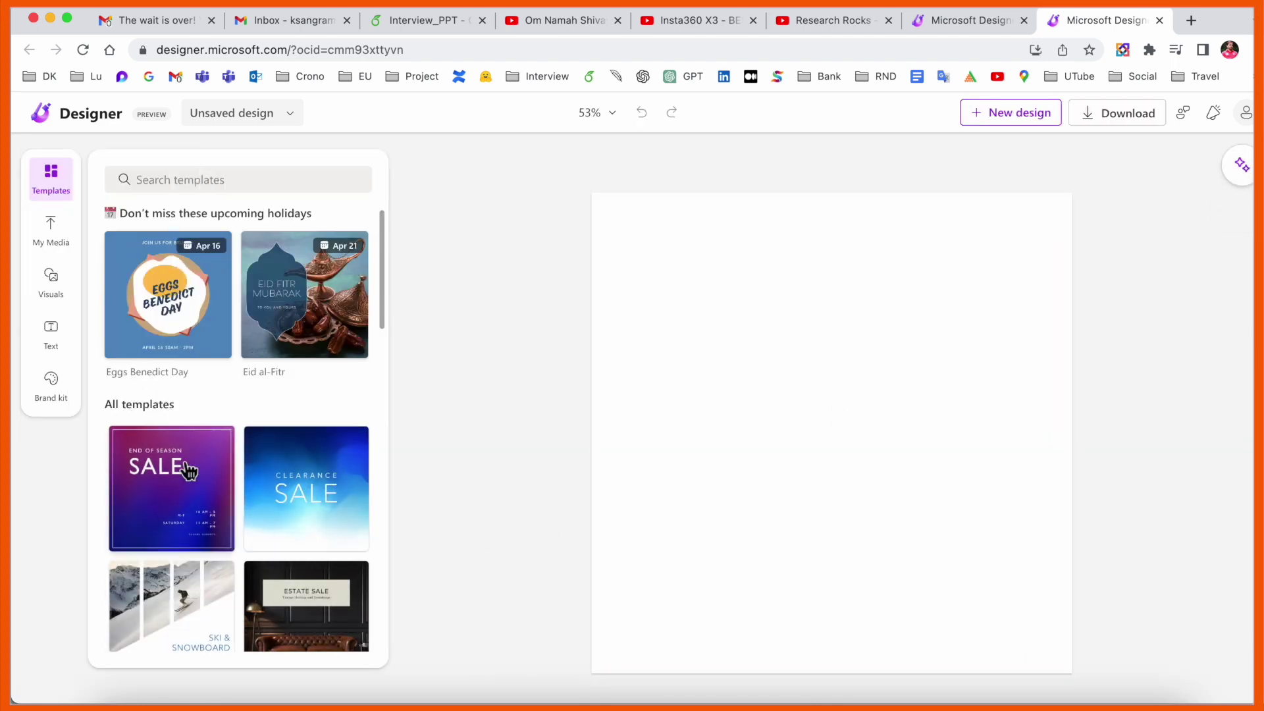
Search templates for 'Research tech' and apply the Women in Tech template.
scroll(194, 465, down, 6)
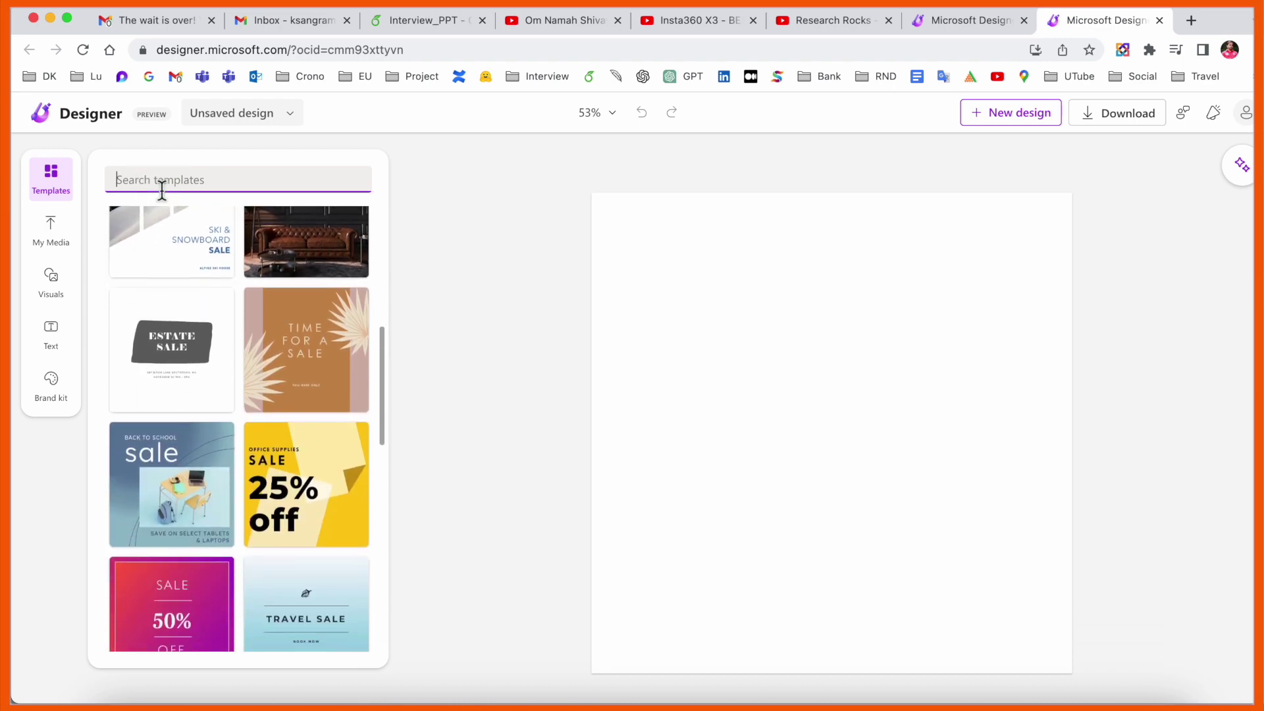
scroll(232, 417, down, 9)
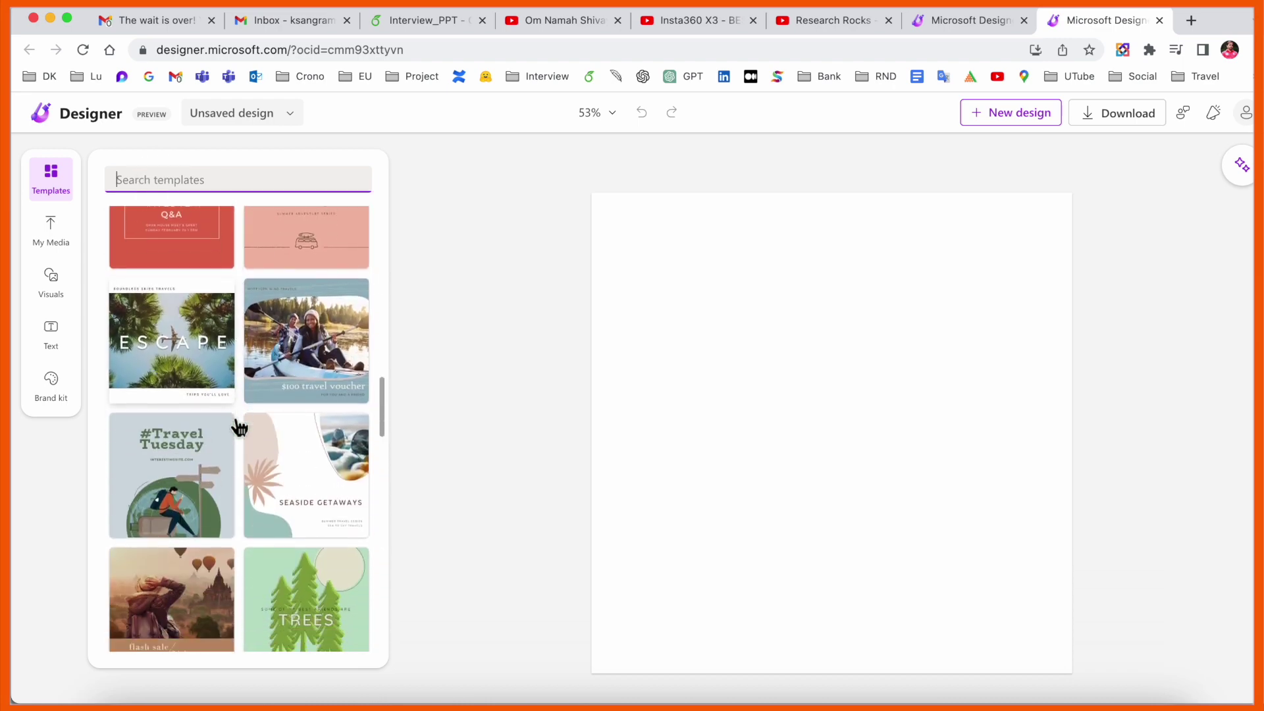
scroll(231, 415, up, 15)
click(155, 185)
text(Research tech)
scroll(137, 342, down, 3)
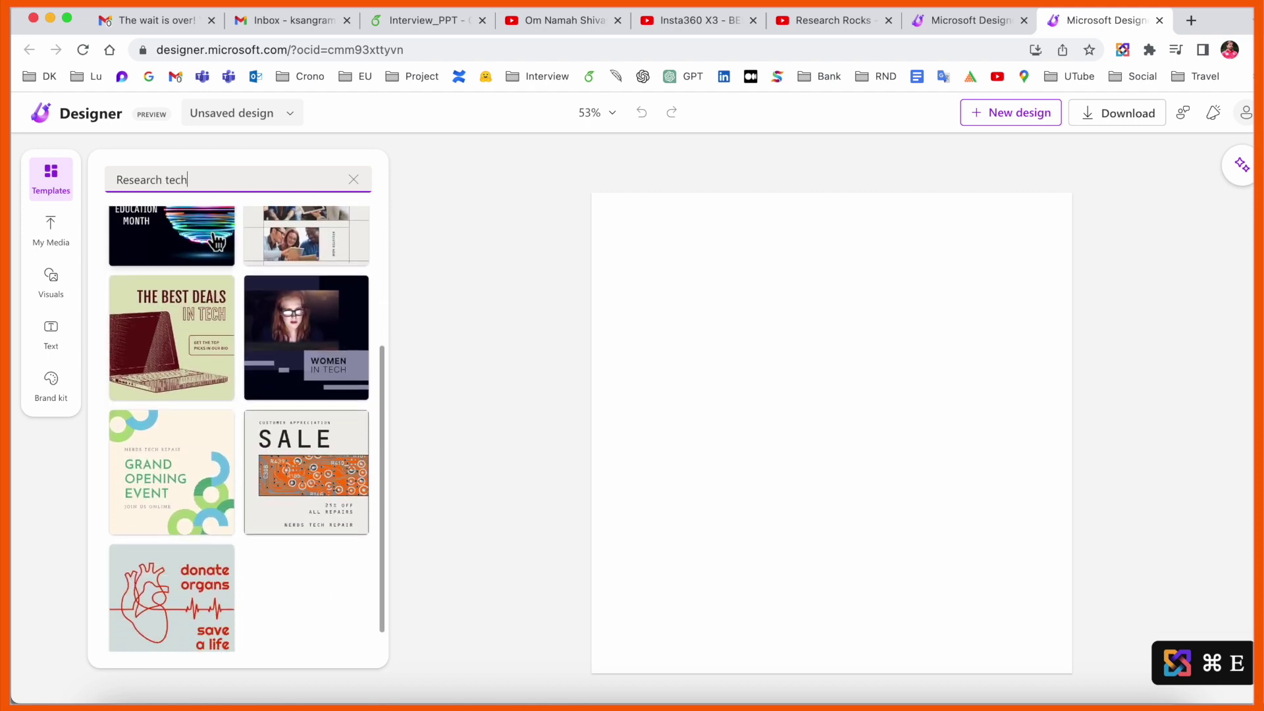
click(266, 282)
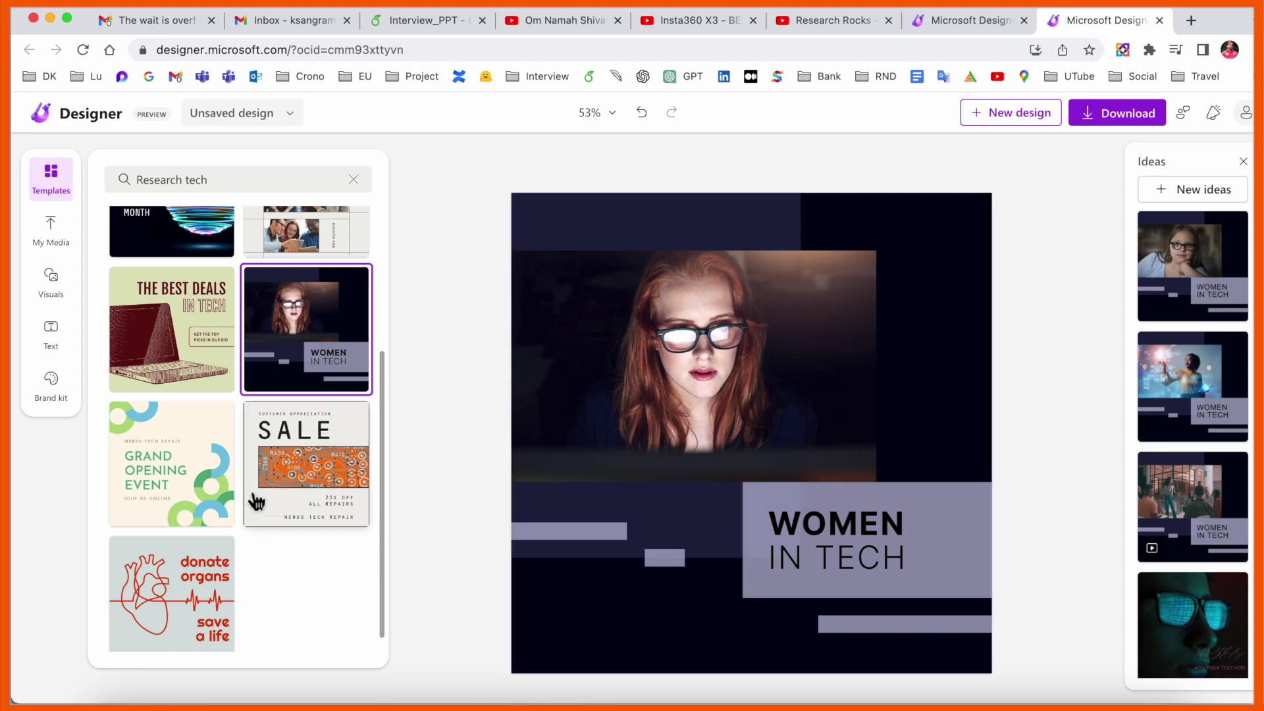
Try several Ideas variations, settle on the white Women in Tech layout, and show My Media.
scroll(237, 469, up, 3)
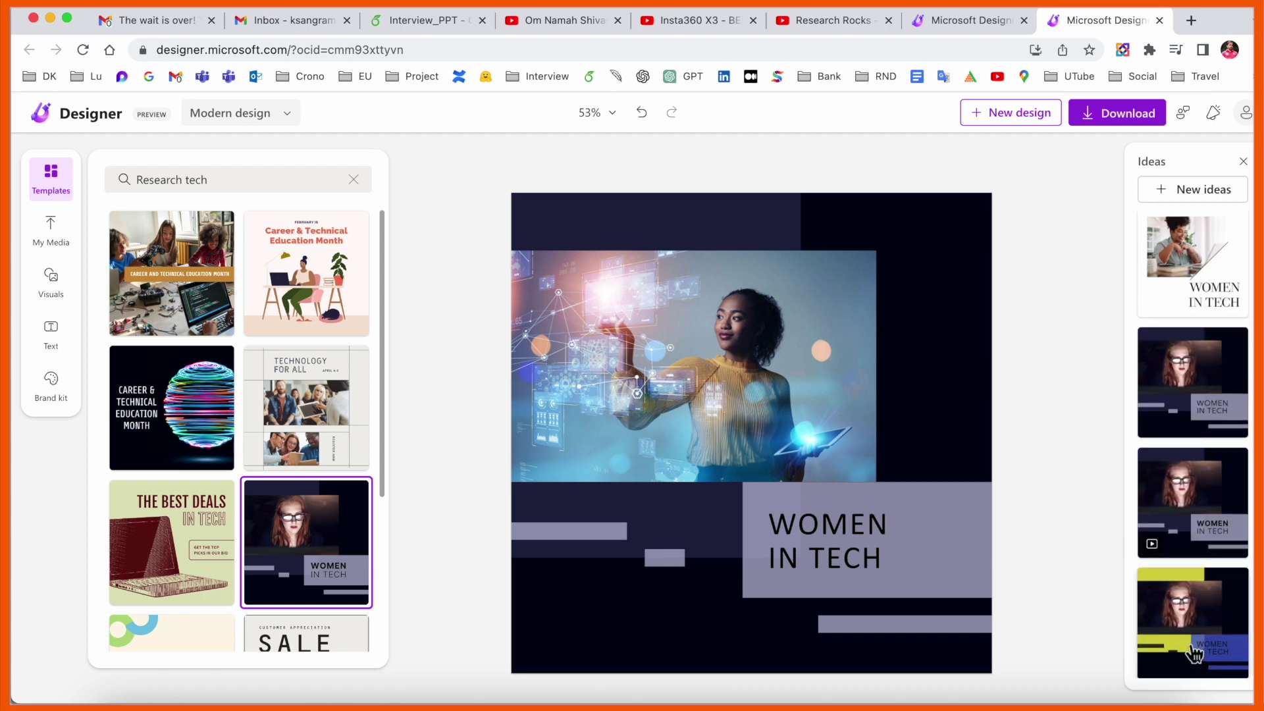
click(1193, 654)
click(1191, 491)
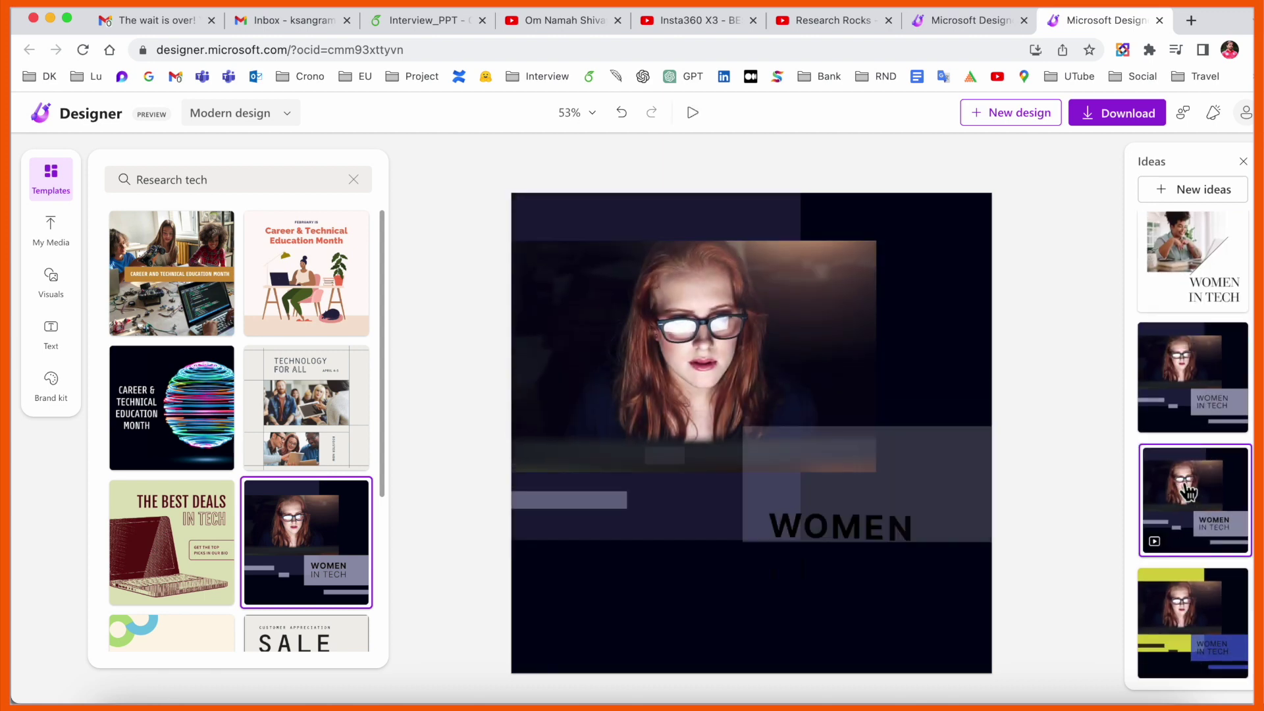
click(1198, 398)
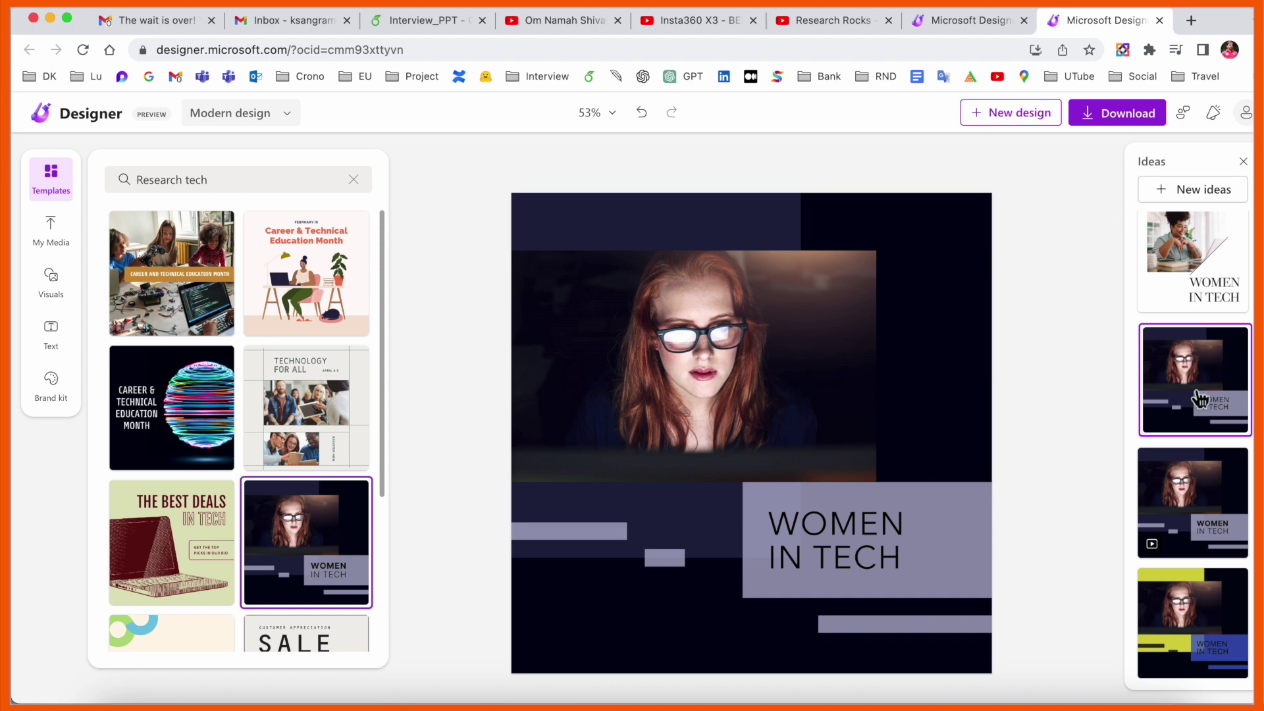
click(1197, 242)
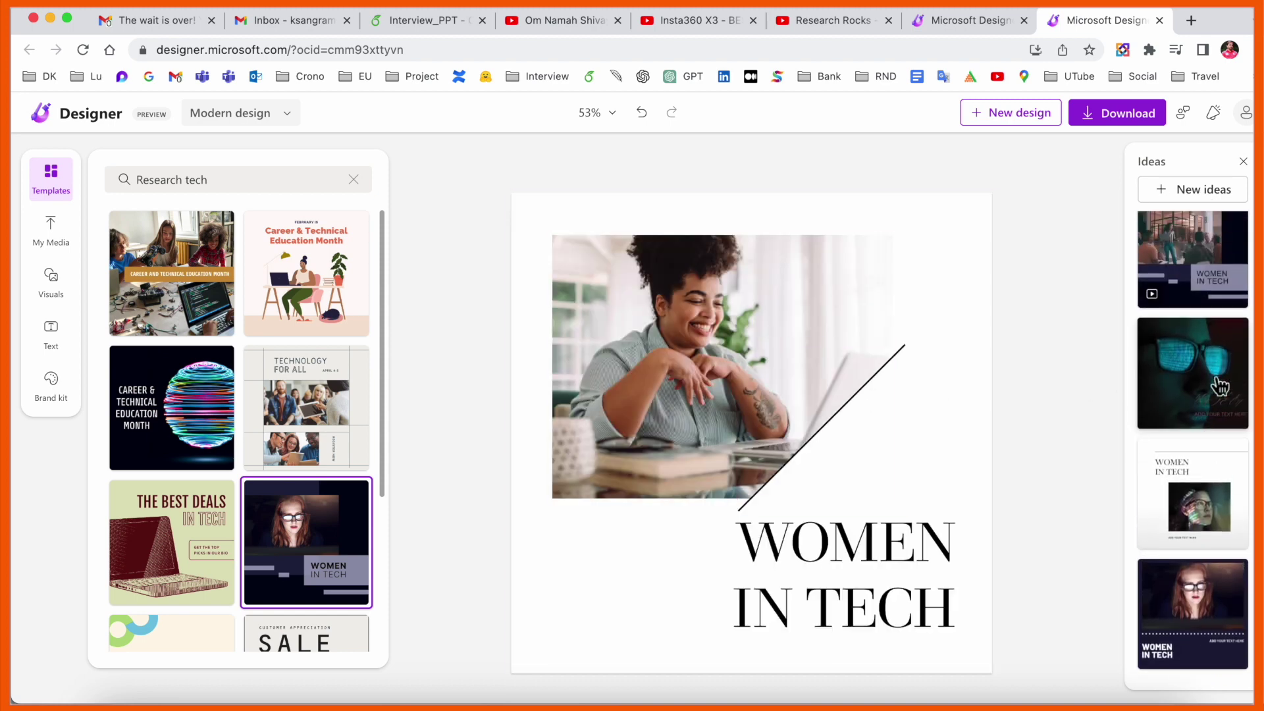
click(51, 244)
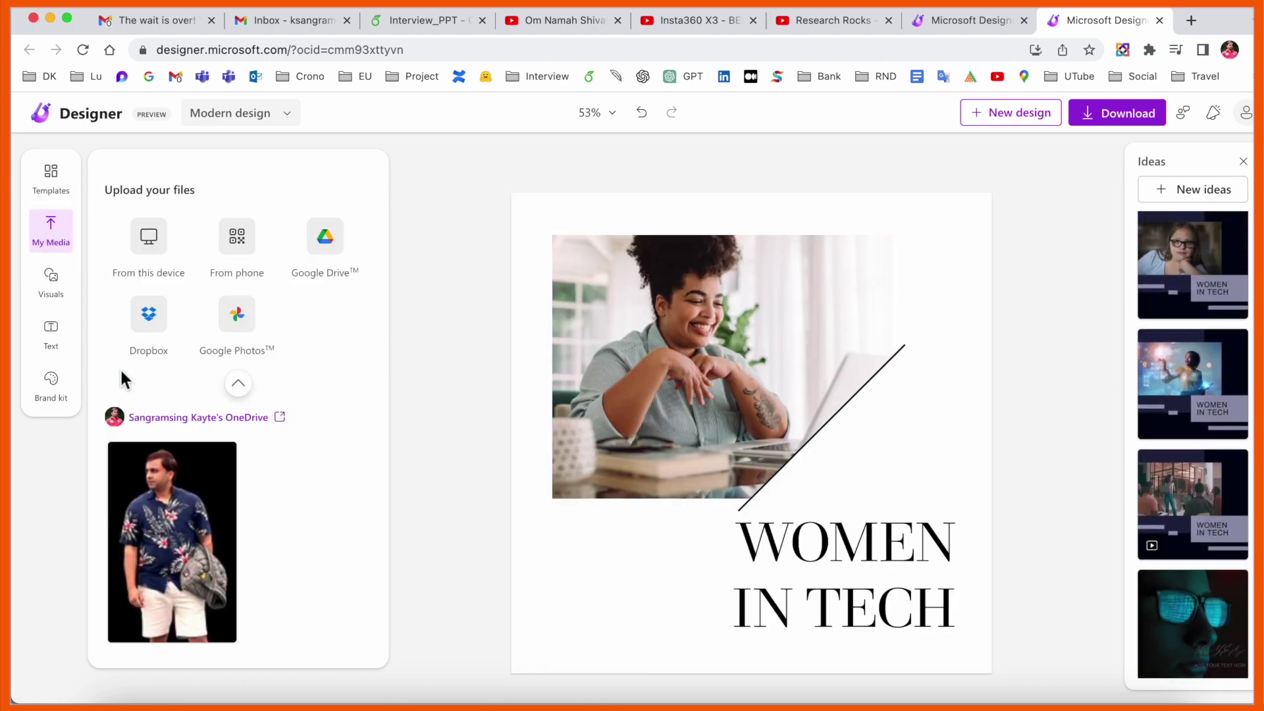
Replace the woman's photo with the uploaded man's photo and retitle the poster MEN IN TECH.
click(178, 502)
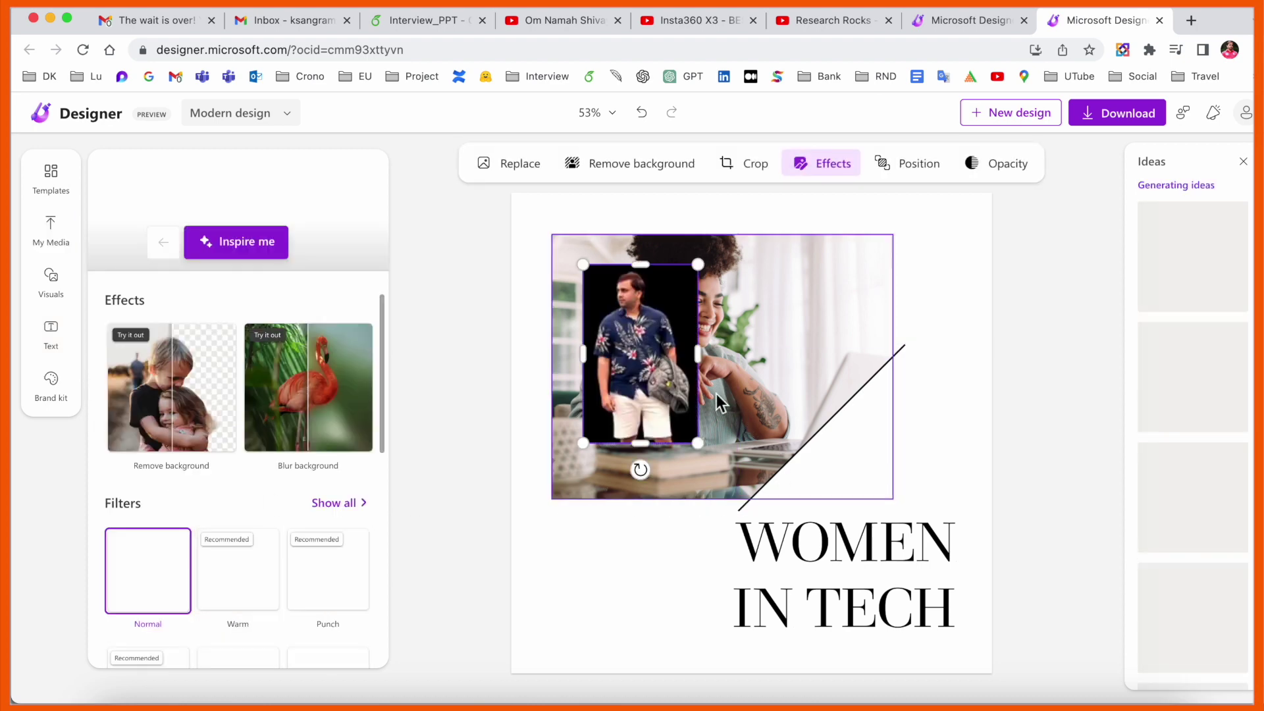
click(829, 579)
key(BackSpace)
key(BackSpace)
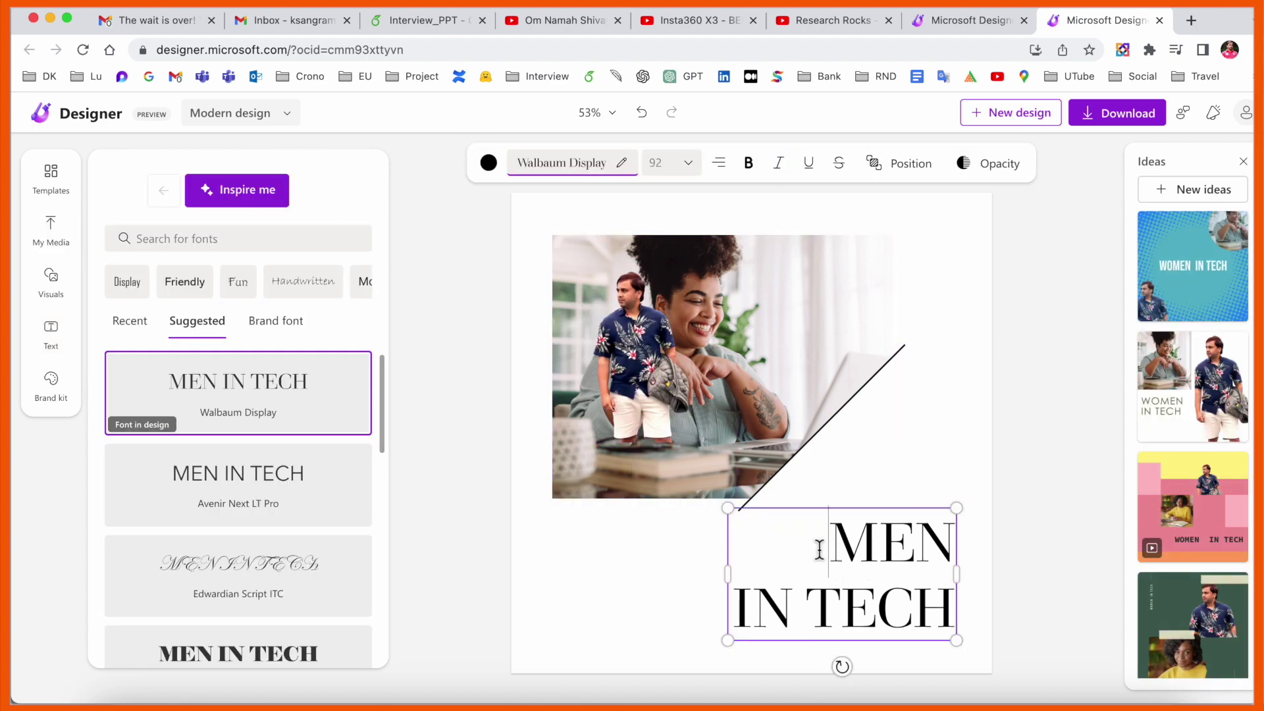
click(844, 291)
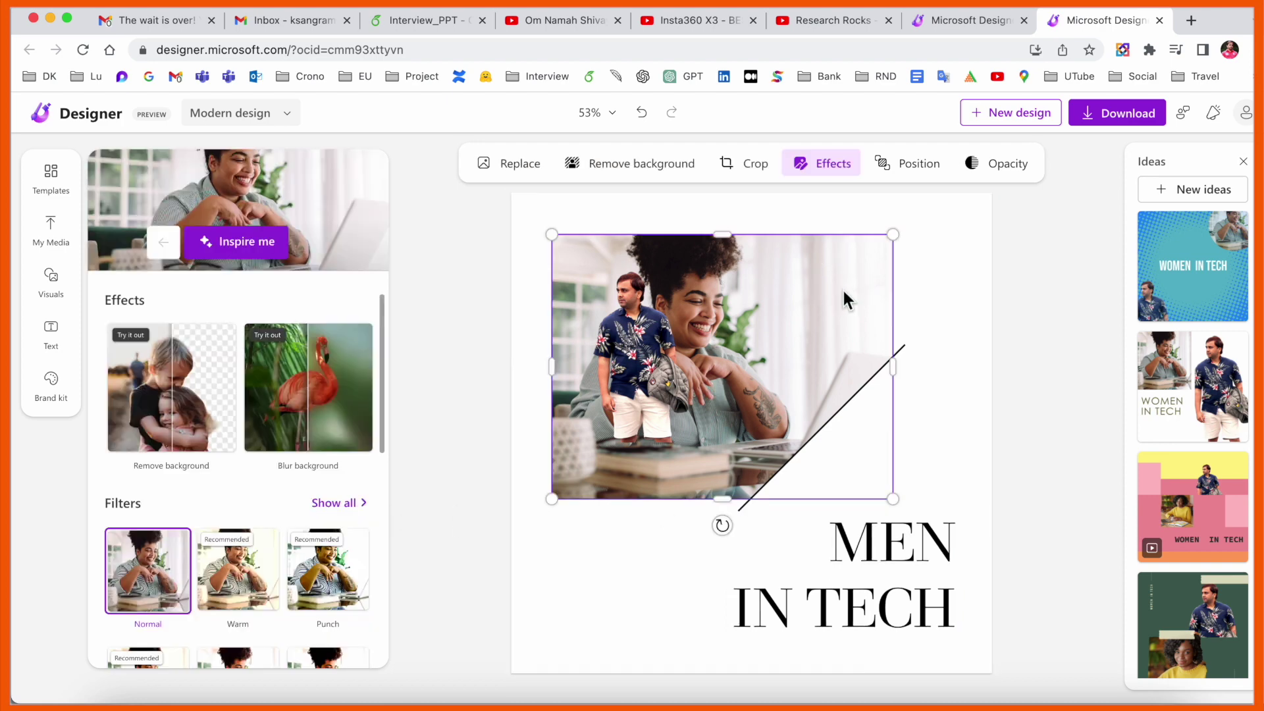
key(Delete)
click(639, 362)
drag(696, 442, 623, 357)
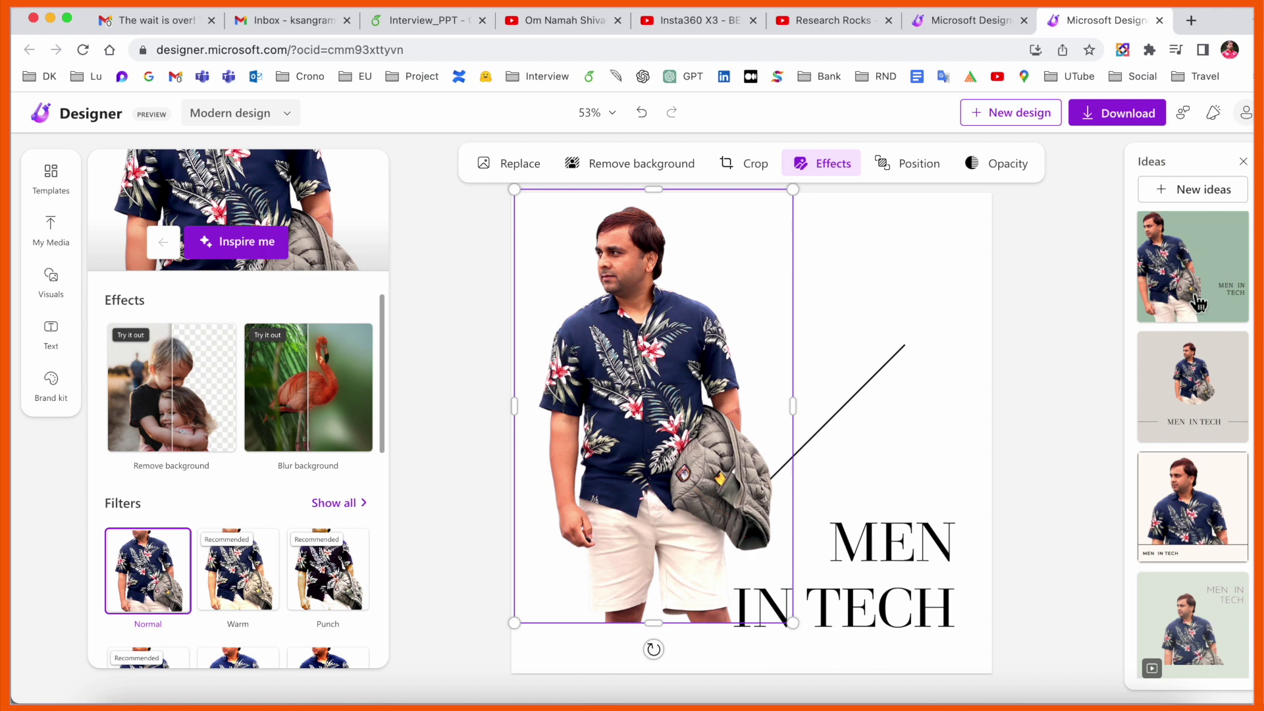
Cycle through Ideas designs and settle on the white layout with small MEN IN TECH text.
click(1198, 304)
click(1199, 386)
click(1188, 520)
scroll(1182, 580, down, 2)
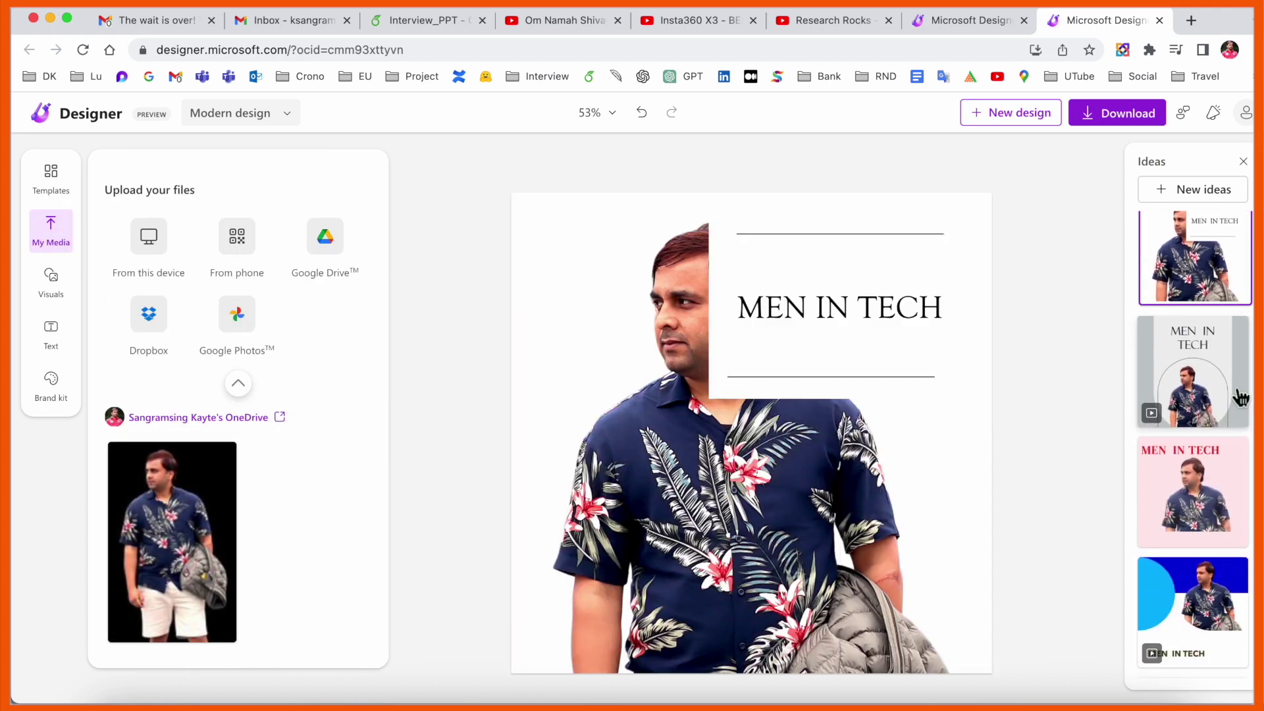
click(1236, 395)
click(1199, 479)
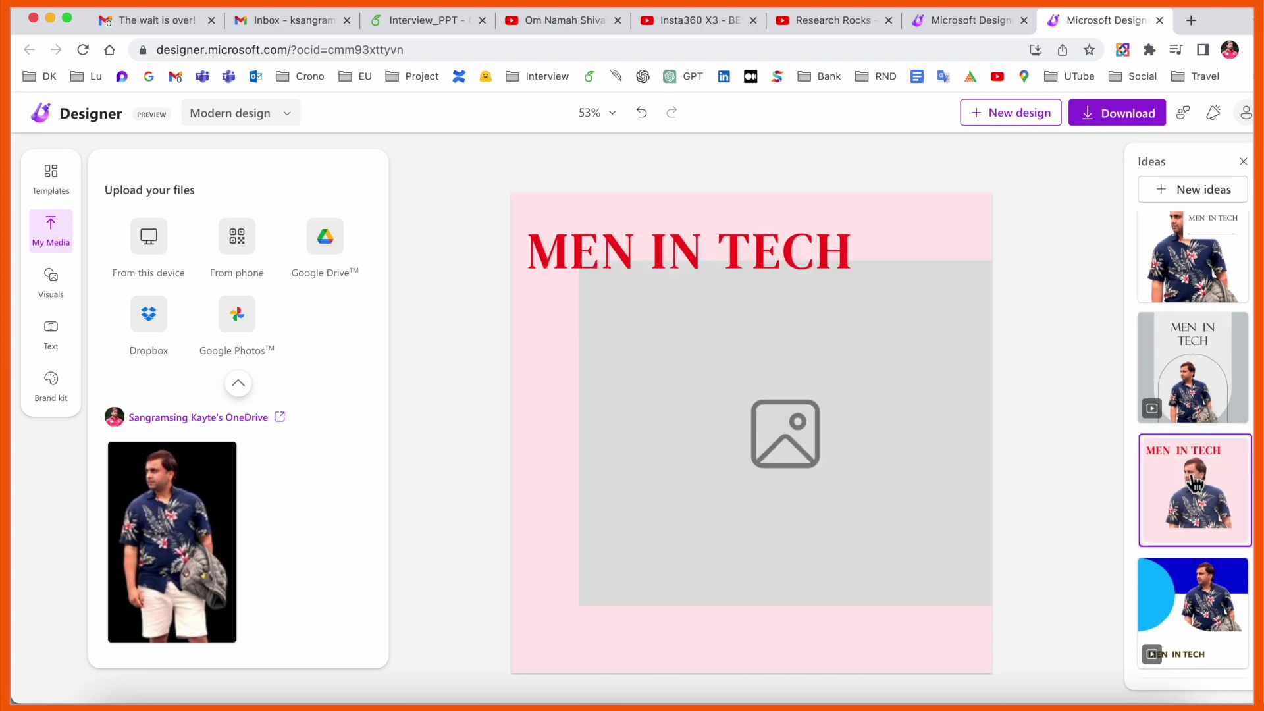
scroll(1198, 478, down, 3)
click(1199, 393)
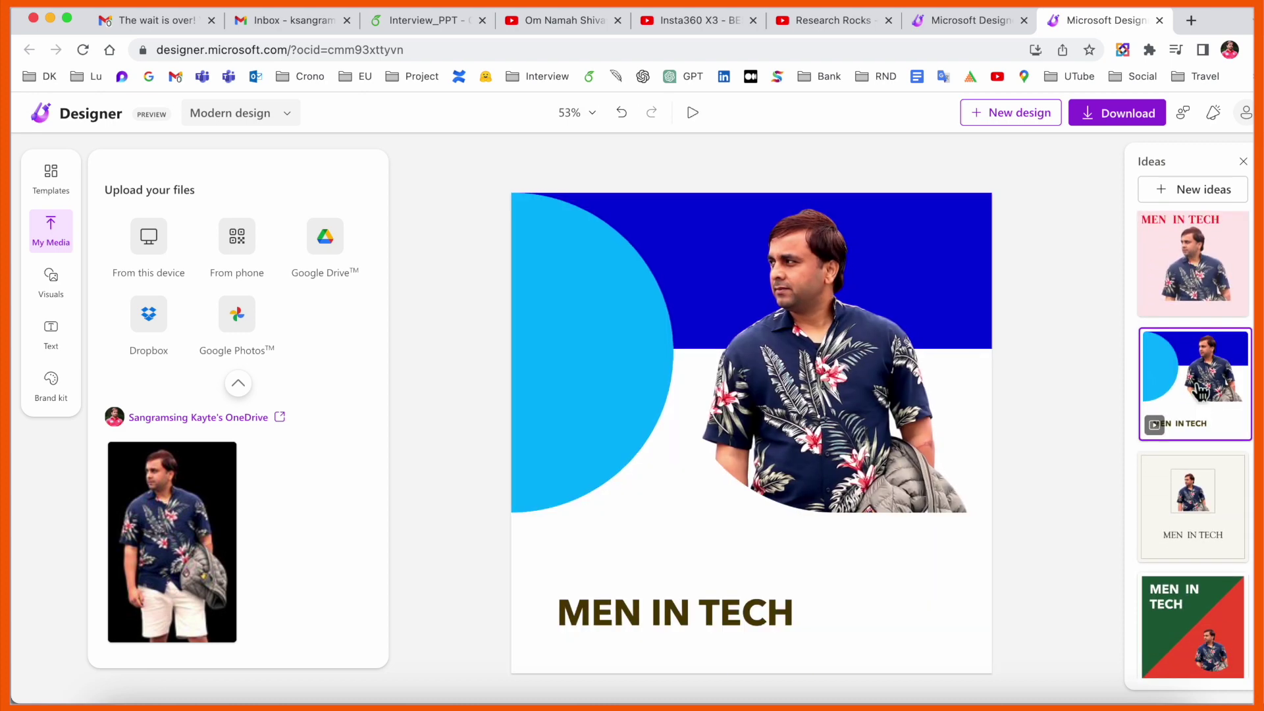
click(1215, 634)
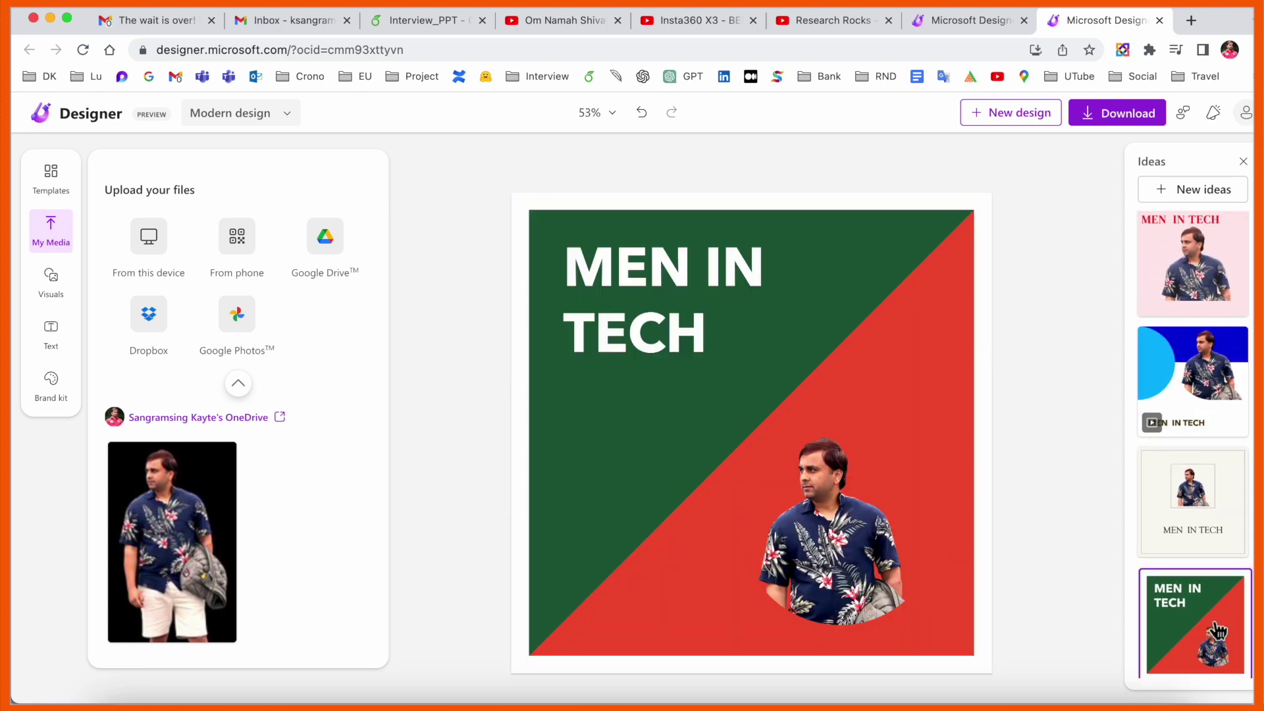
scroll(1214, 633, down, 3)
click(1182, 527)
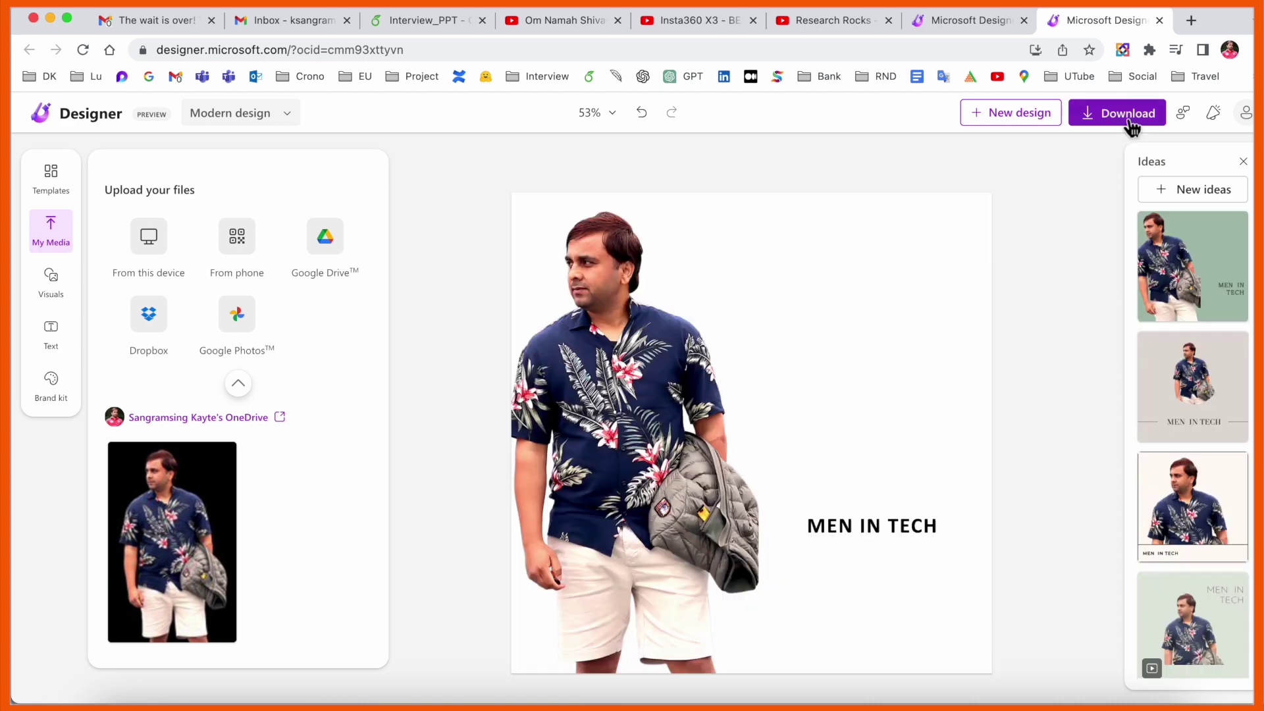
click(1004, 117)
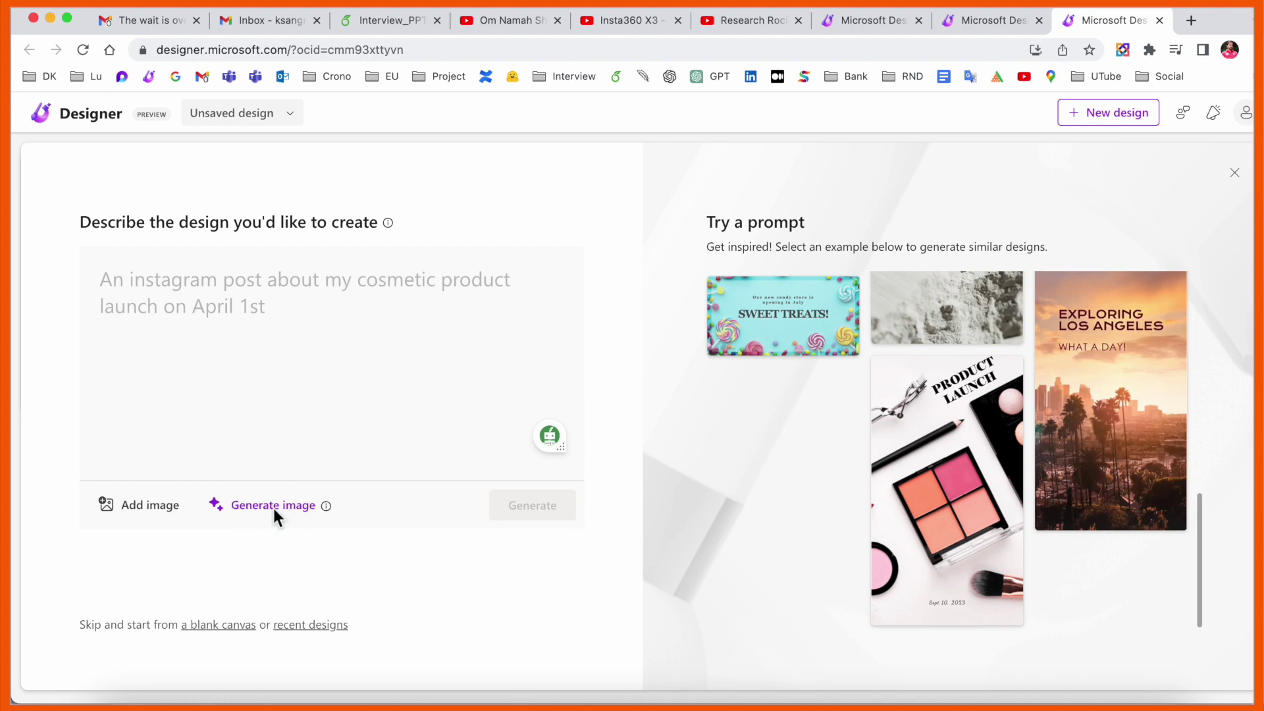
Paste a person's name into the prompt and generate designs.
click(271, 505)
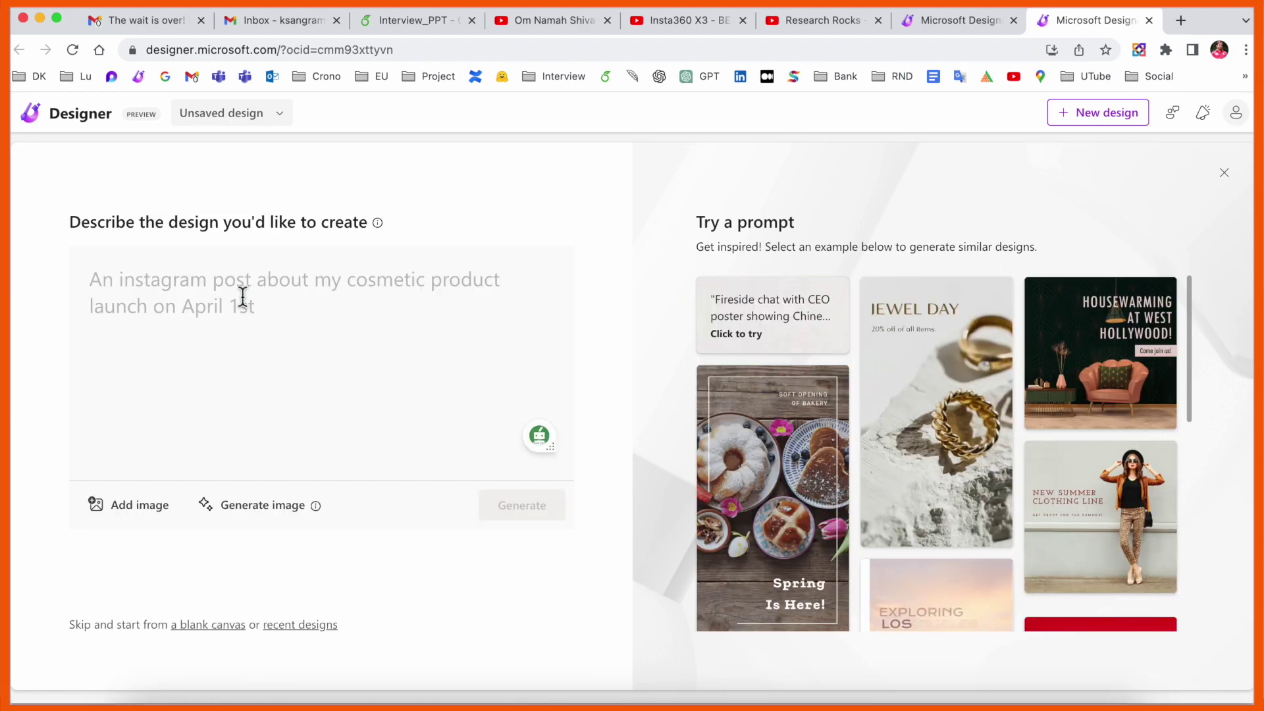
text(Shah Rukh Khan)
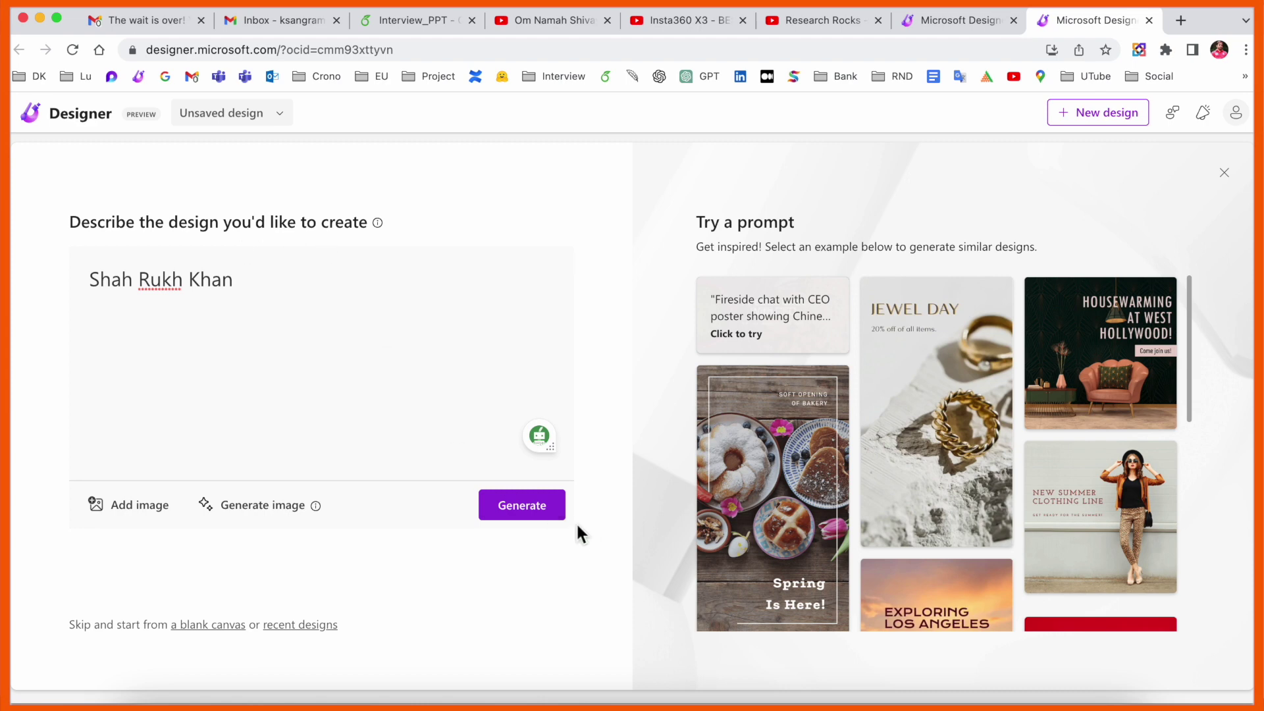
click(522, 511)
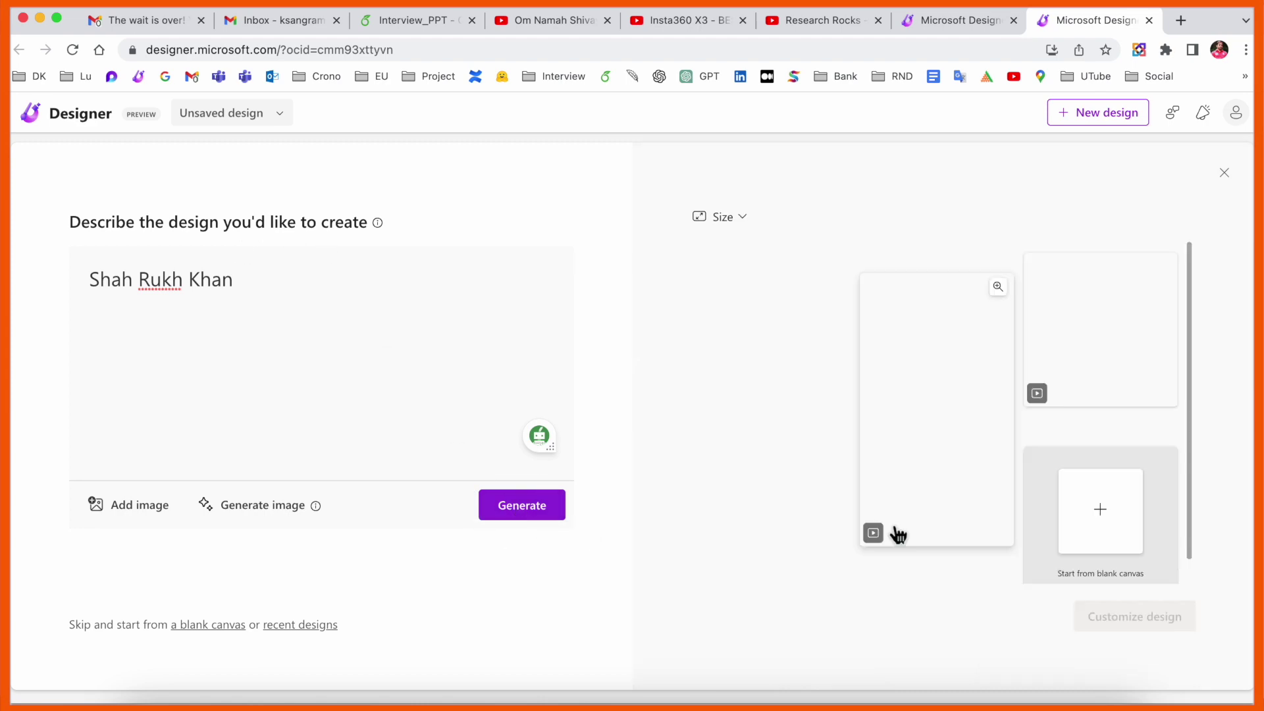
Choose the bunting-style King of Bollywood design and scroll through the results.
click(762, 371)
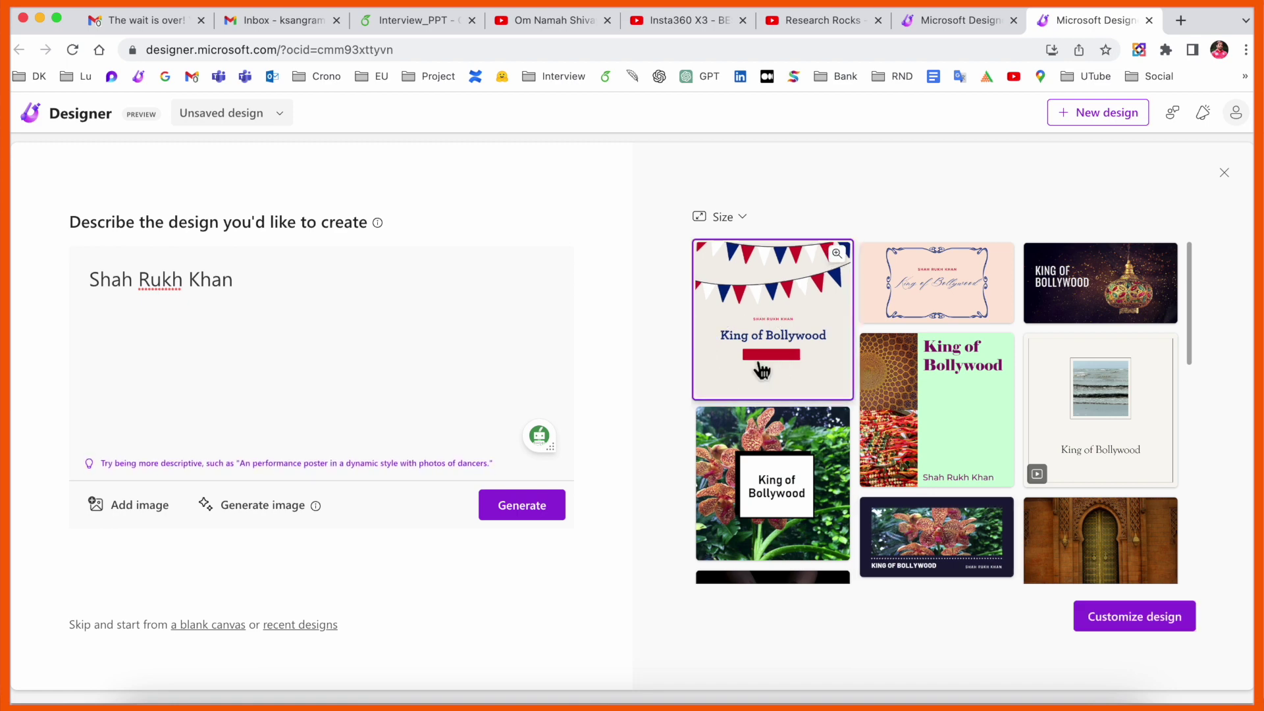
scroll(911, 408, down, 5)
scroll(981, 415, down, 8)
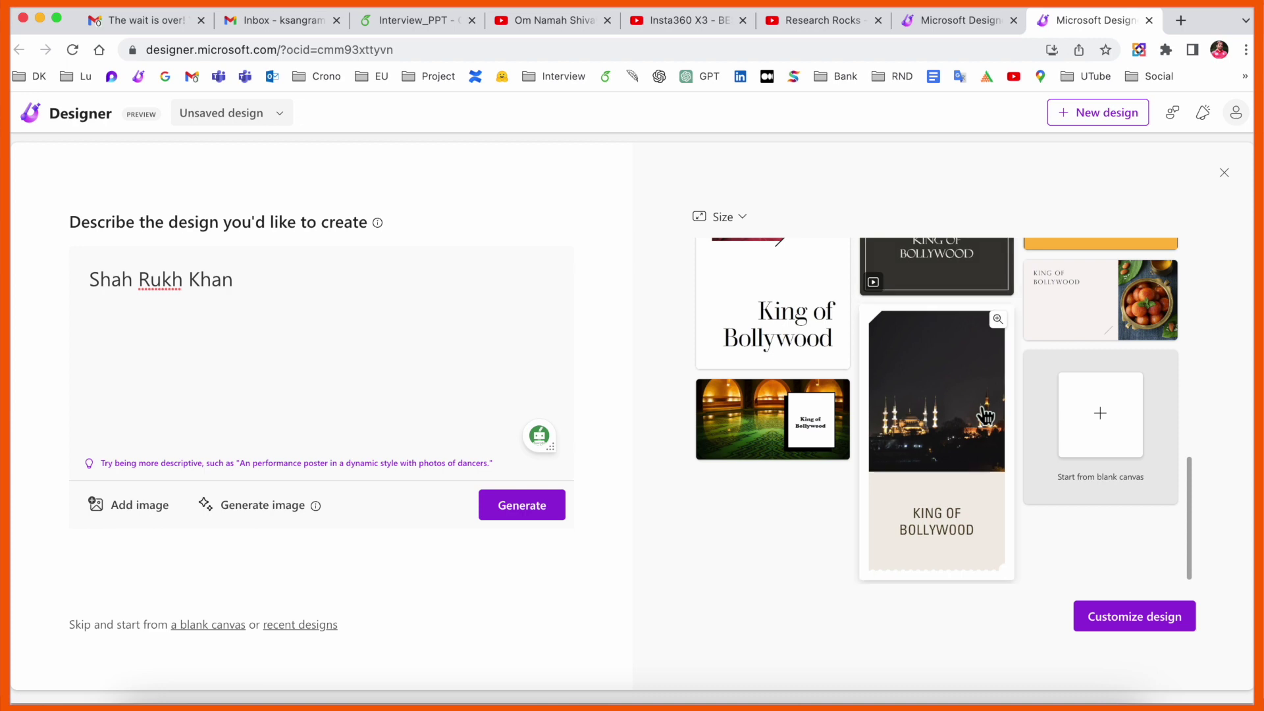
scroll(979, 471, up, 10)
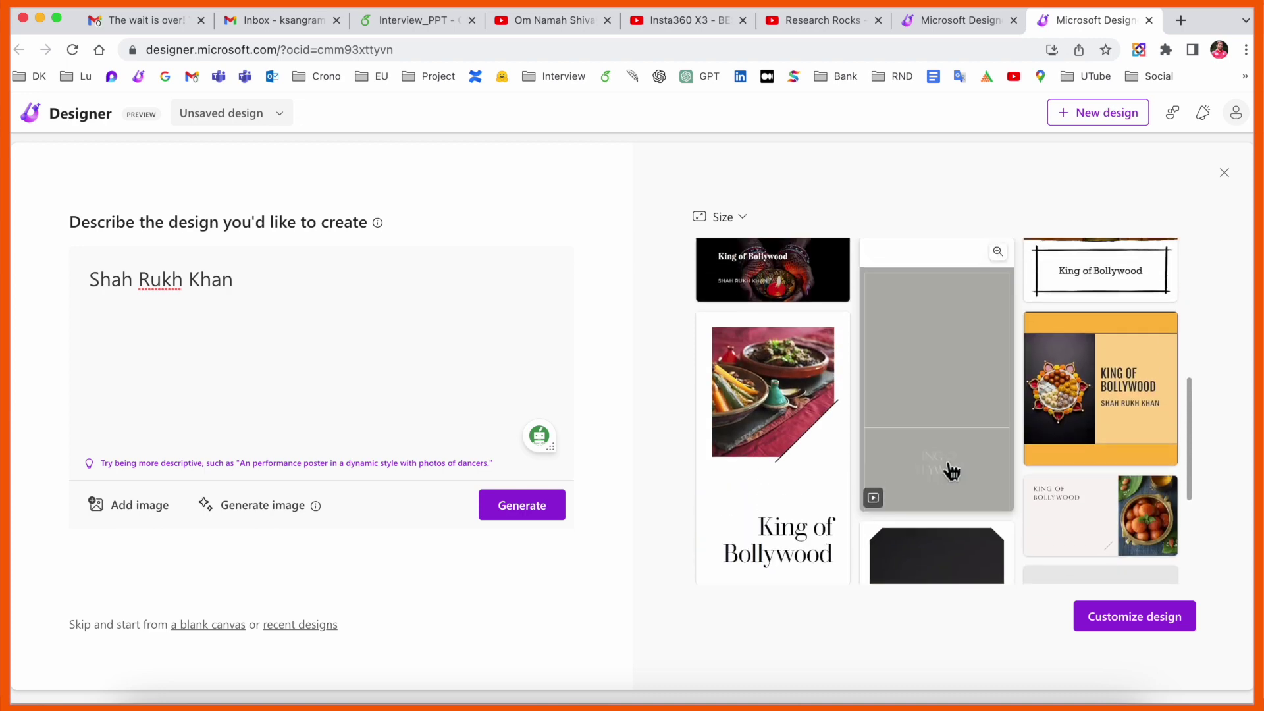
key(super+e)
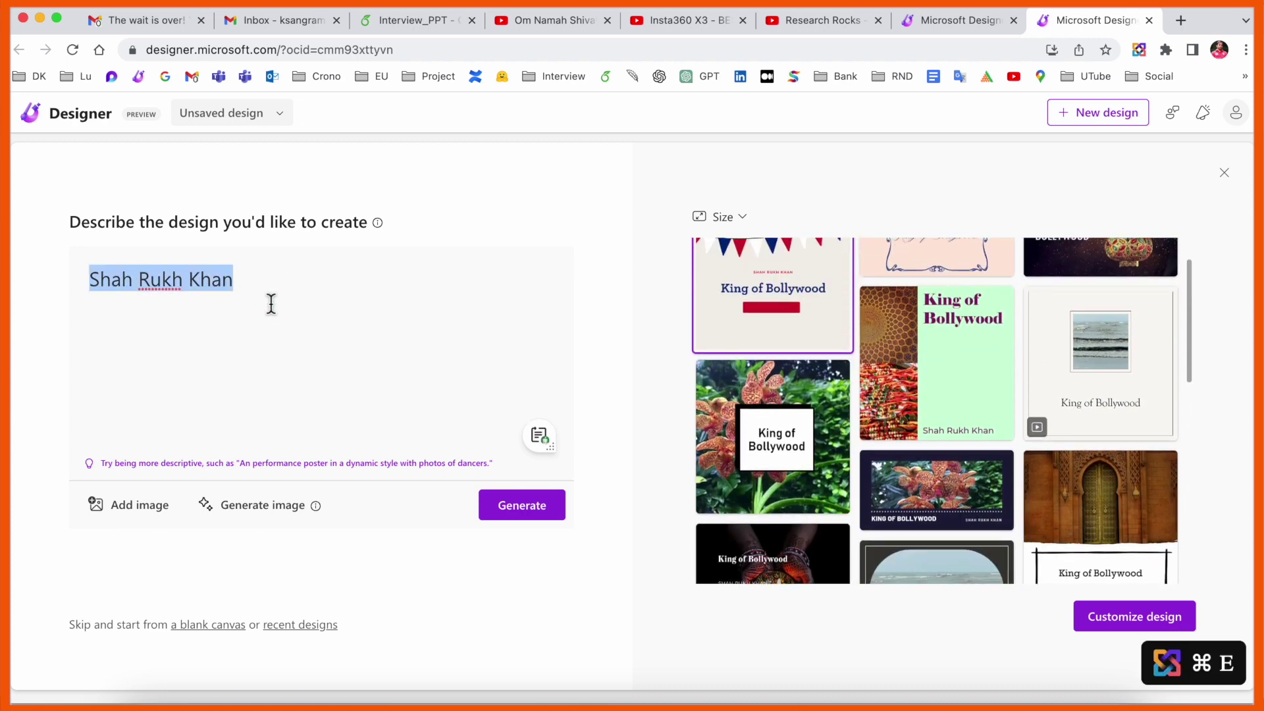
Replace the prompt with 'macbook pro', generate designs, and open the pink MacBook Pro template.
key(BackSpace)
text(macb)
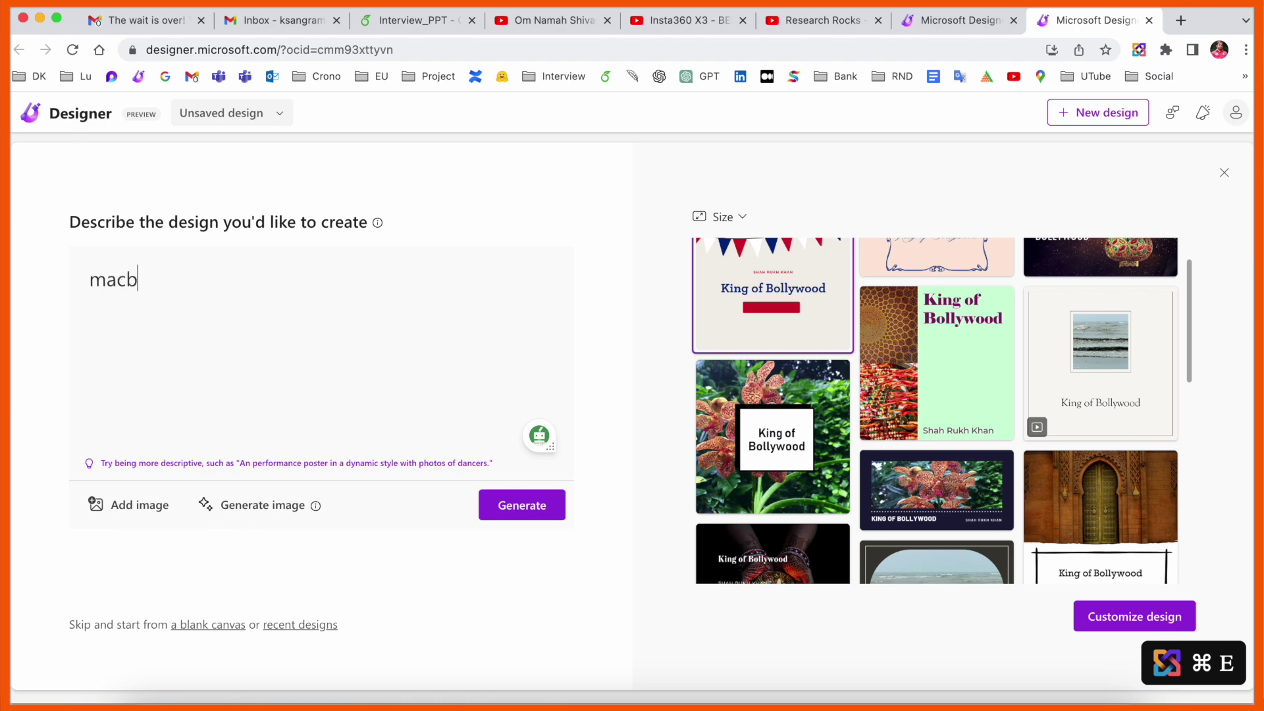
text(ook pro)
click(548, 515)
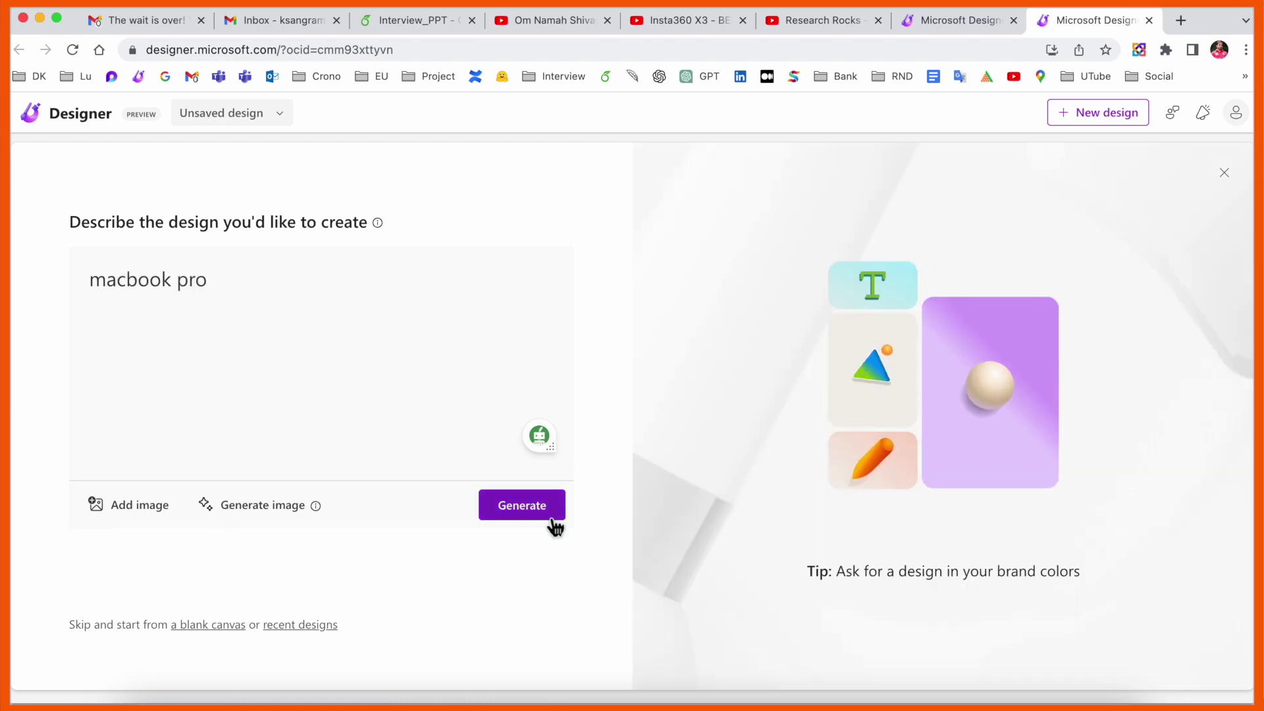
scroll(856, 504, down, 10)
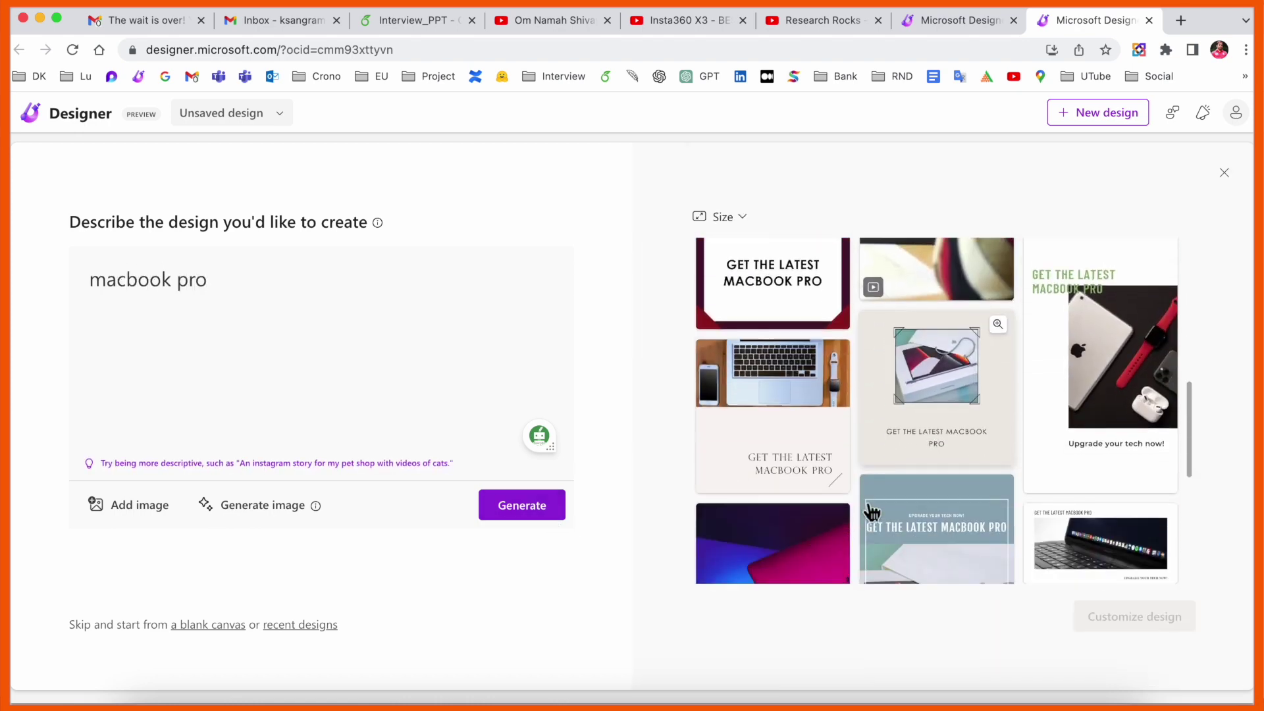
scroll(871, 516, down, 3)
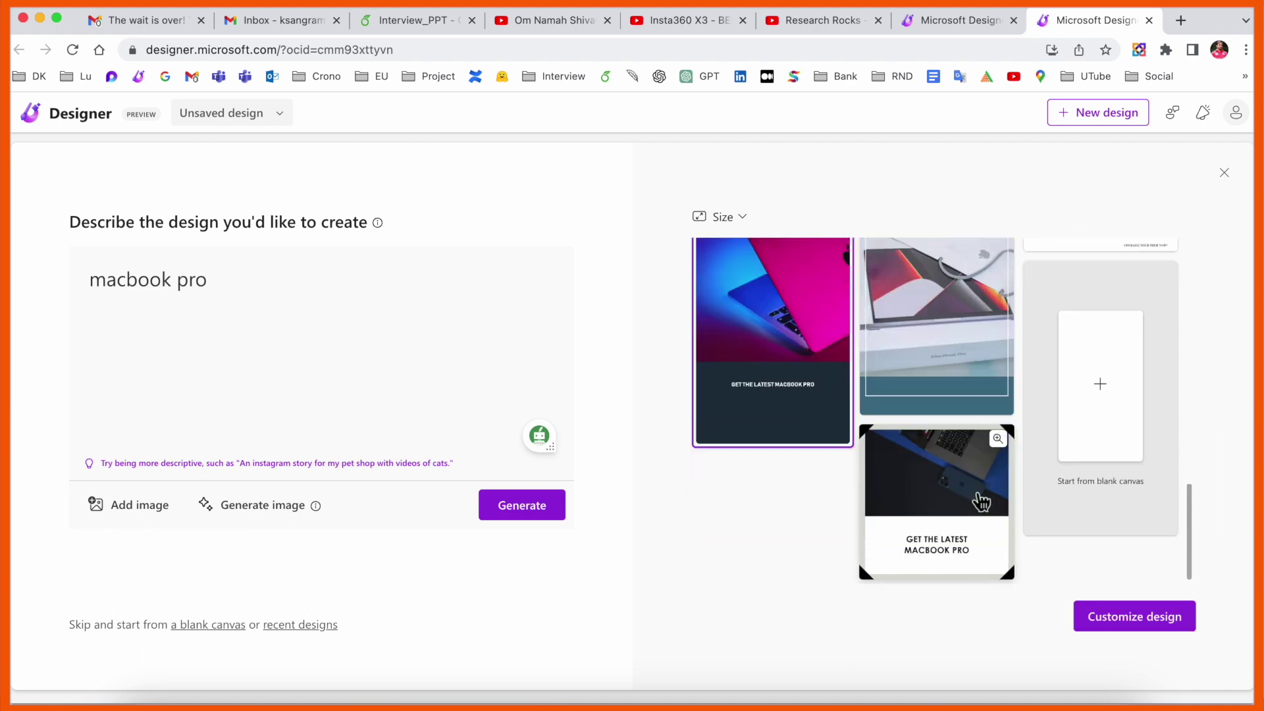
scroll(882, 461, up, 4)
scroll(882, 461, up, 2)
scroll(811, 488, down, 1)
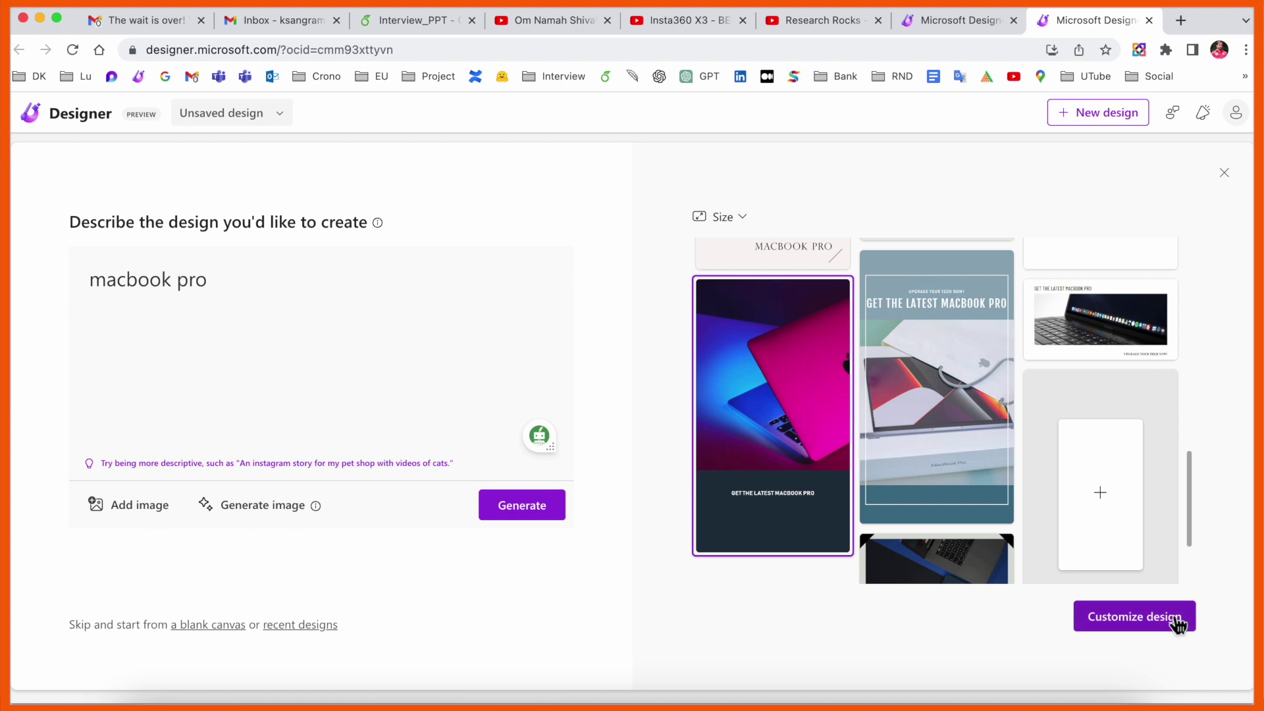
click(1163, 624)
Select the pink MacBook design's dark background panel and apply the silver MacBook layout idea.
click(727, 424)
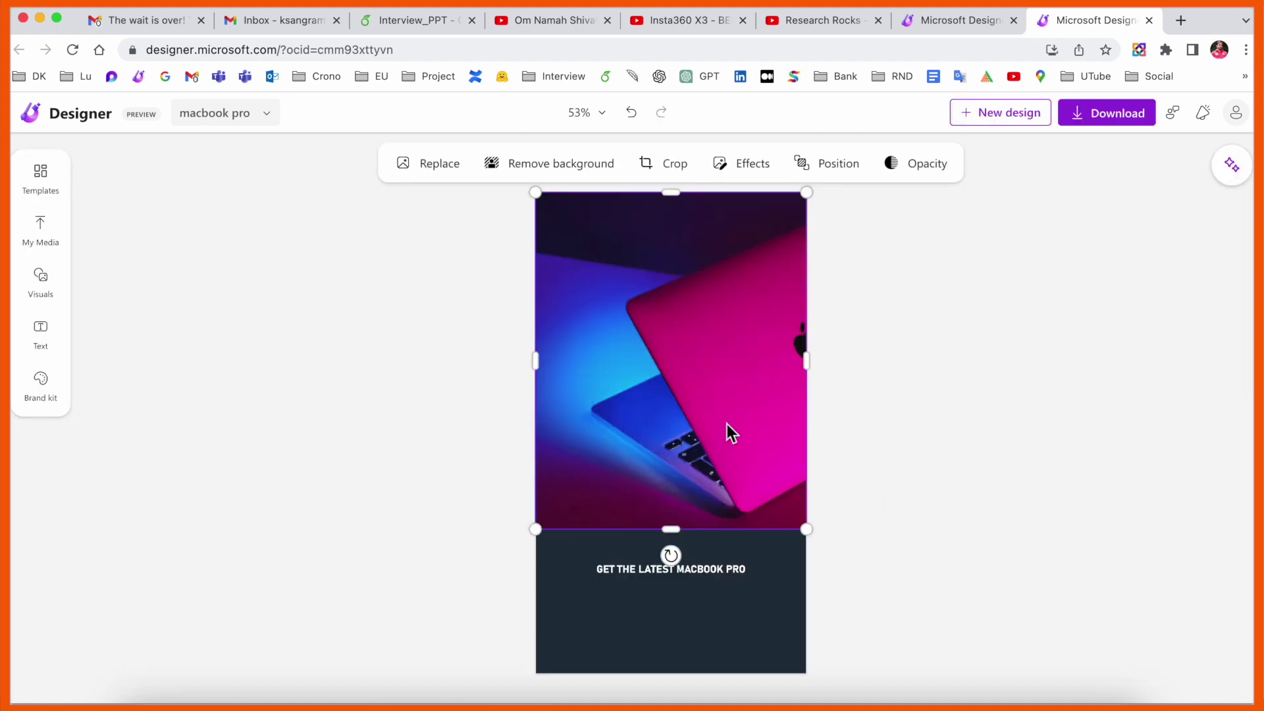
click(701, 619)
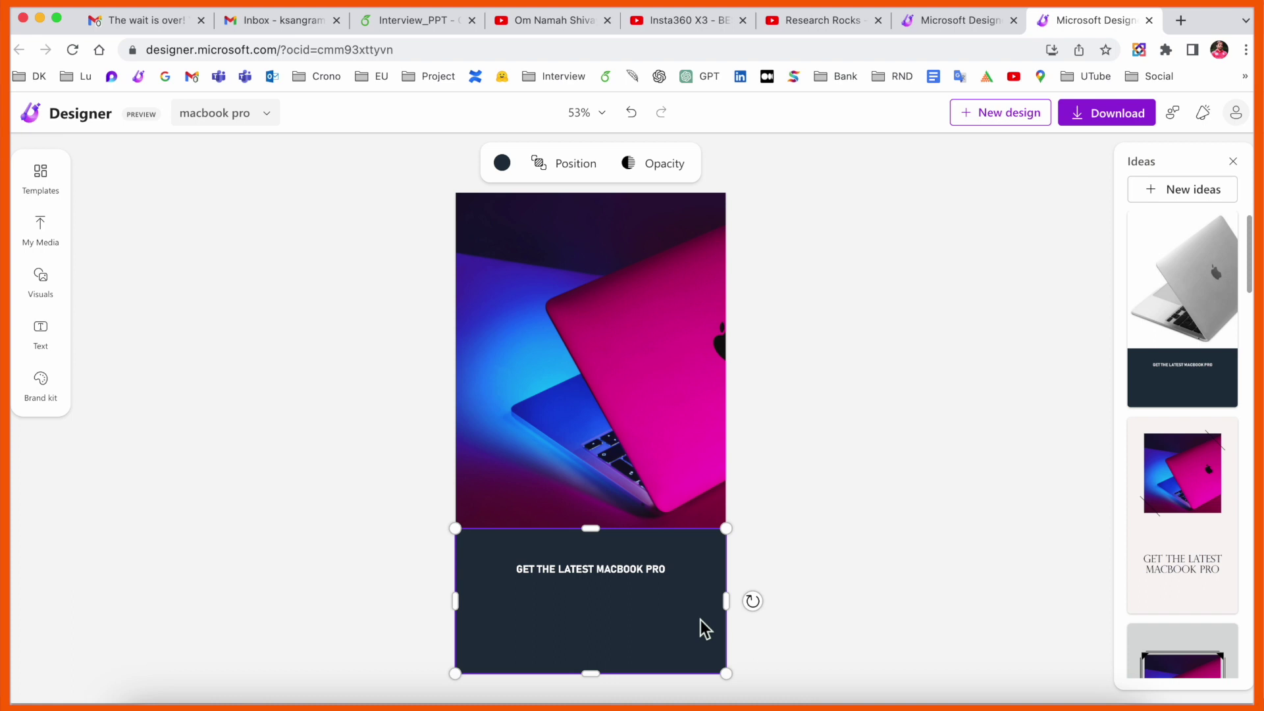
click(1210, 281)
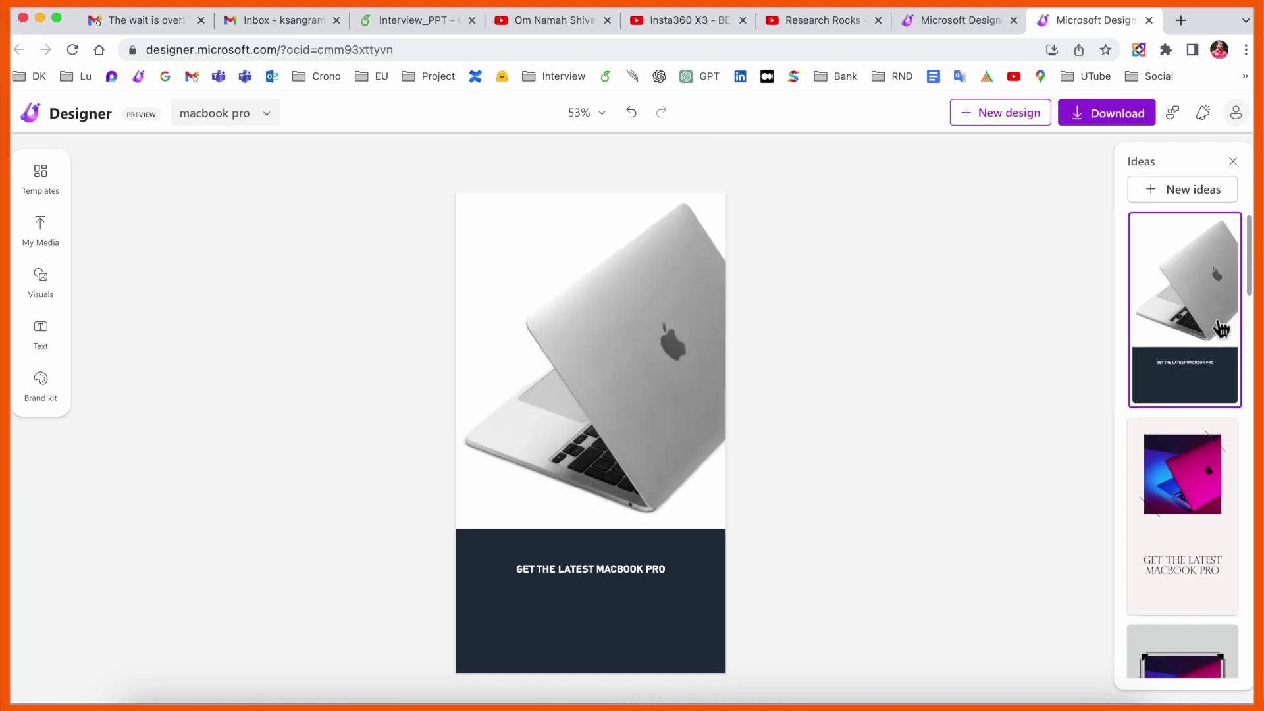
Try the framed pink, Macbook Pro card, pink and orange layouts, settling on the beach-ball pool.
scroll(1185, 408, down, 5)
click(1182, 403)
scroll(1183, 399, down, 5)
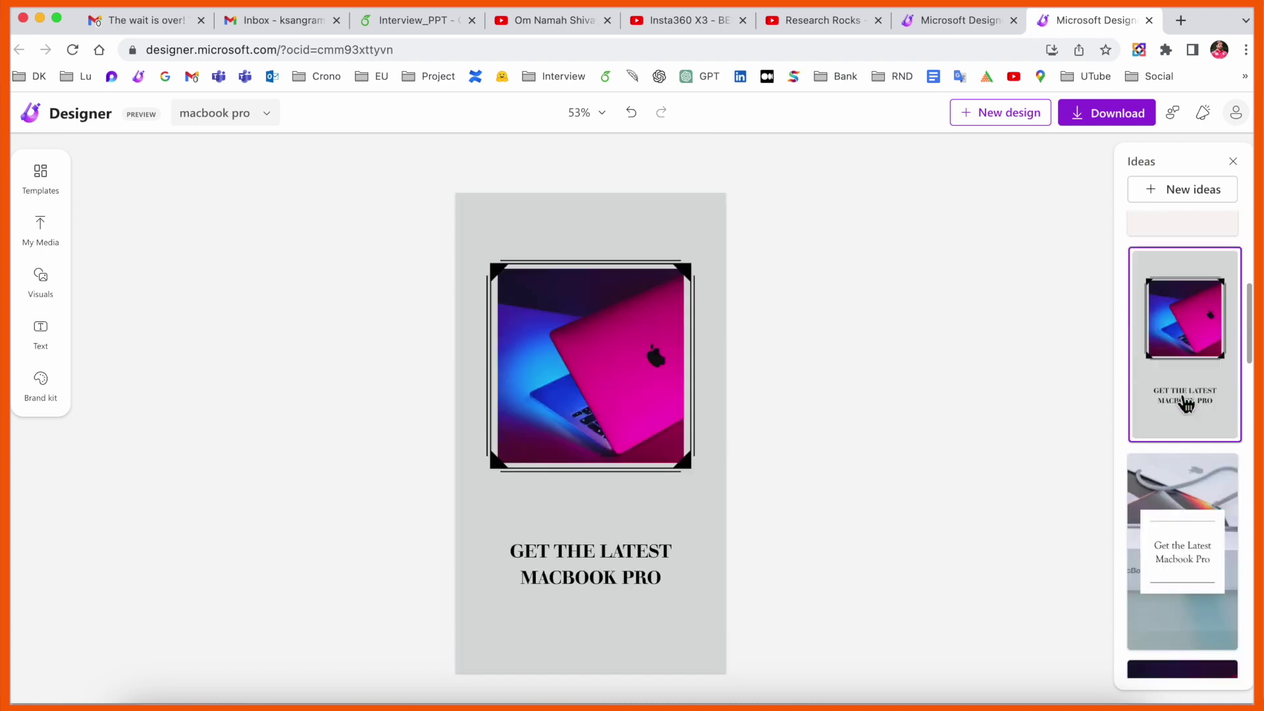
click(1186, 403)
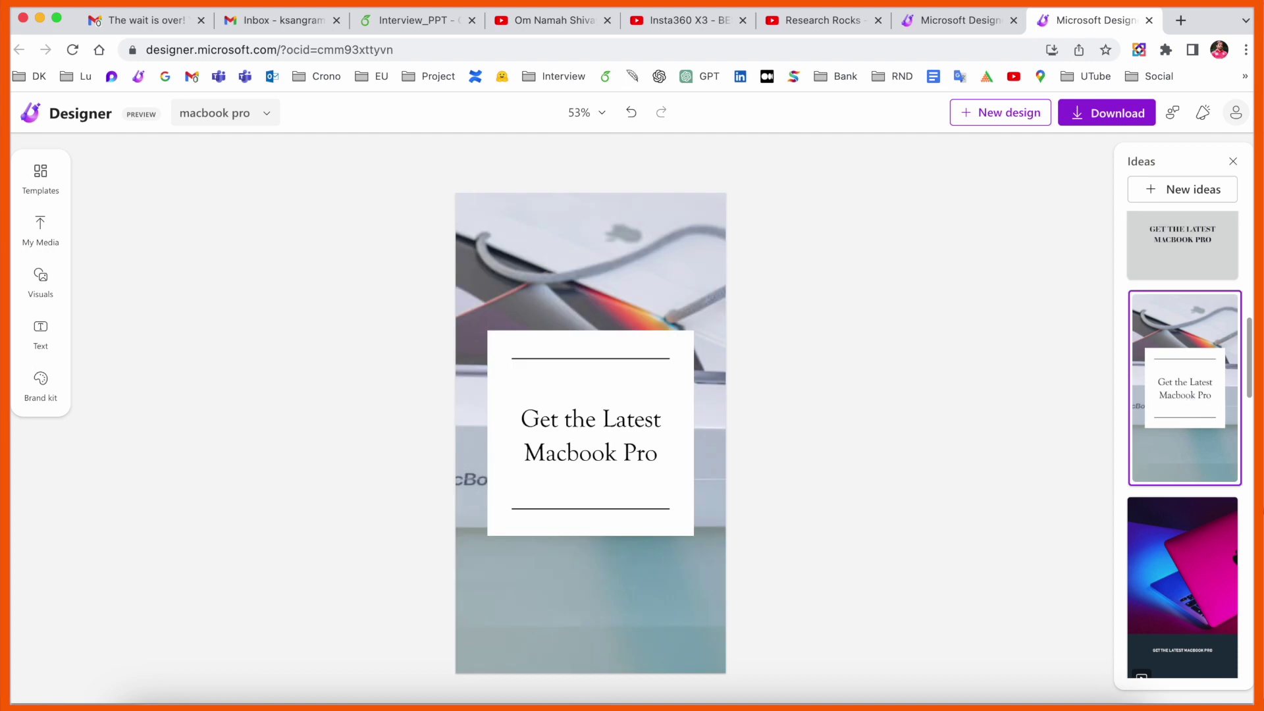
scroll(1186, 553, down, 1)
click(1185, 553)
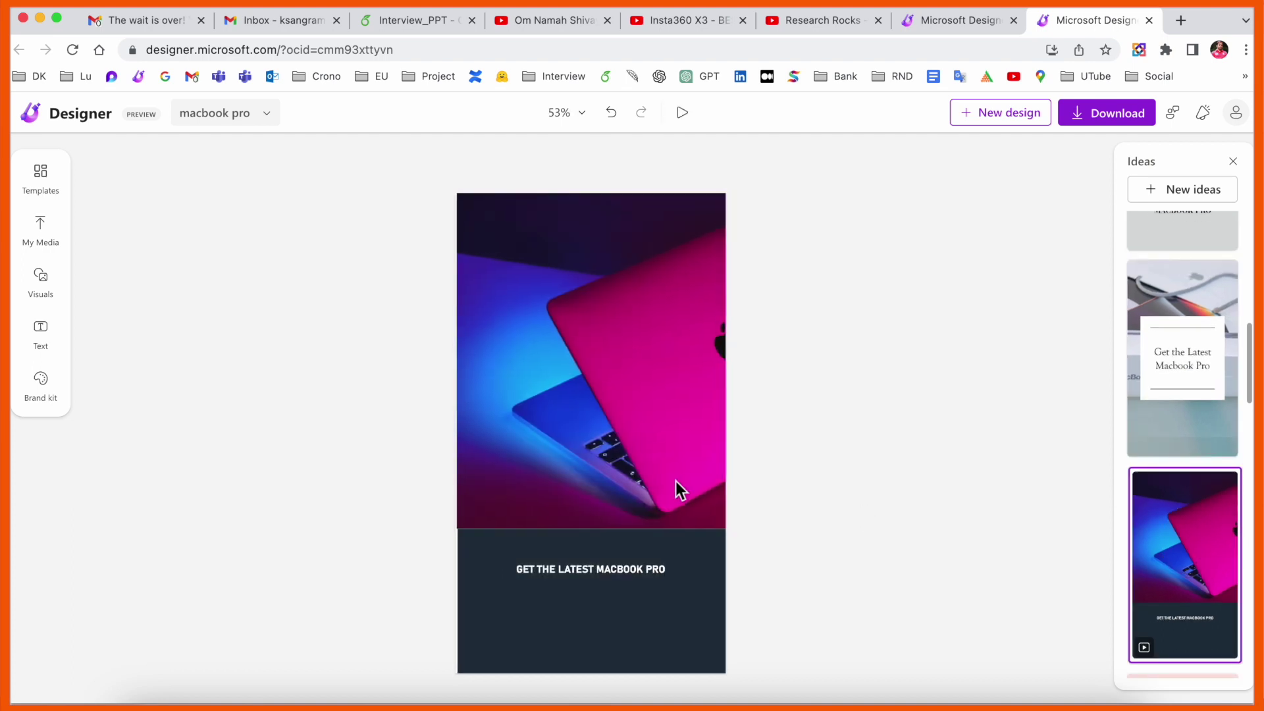
scroll(1199, 461, down, 4)
click(1200, 461)
click(1182, 617)
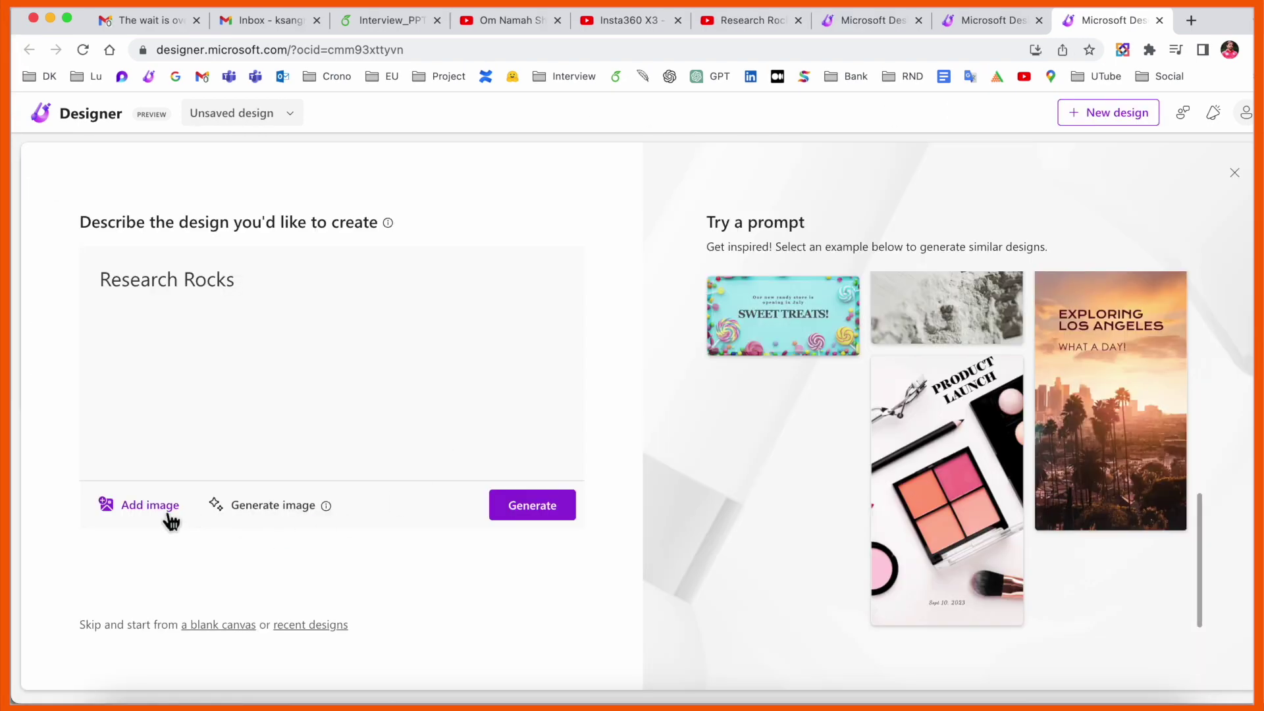
Upload IMG_2578.png from this device as the image for the Research Rocks prompt.
click(150, 505)
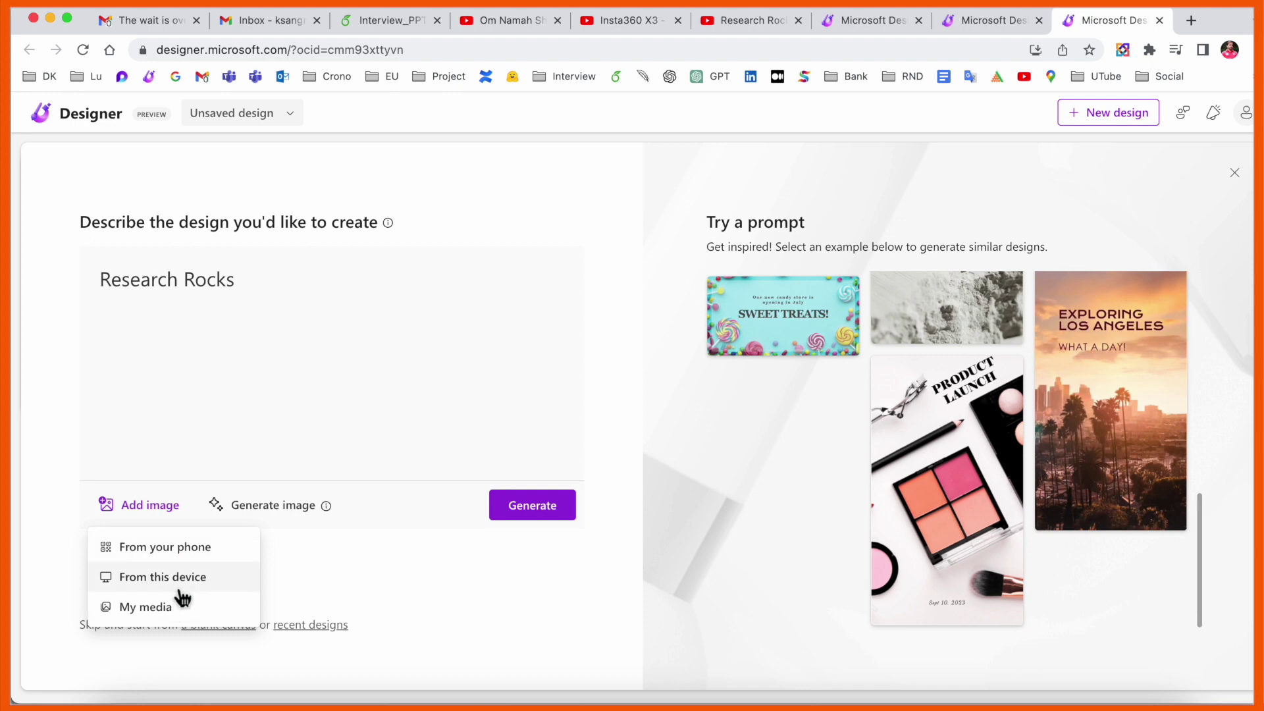
click(178, 577)
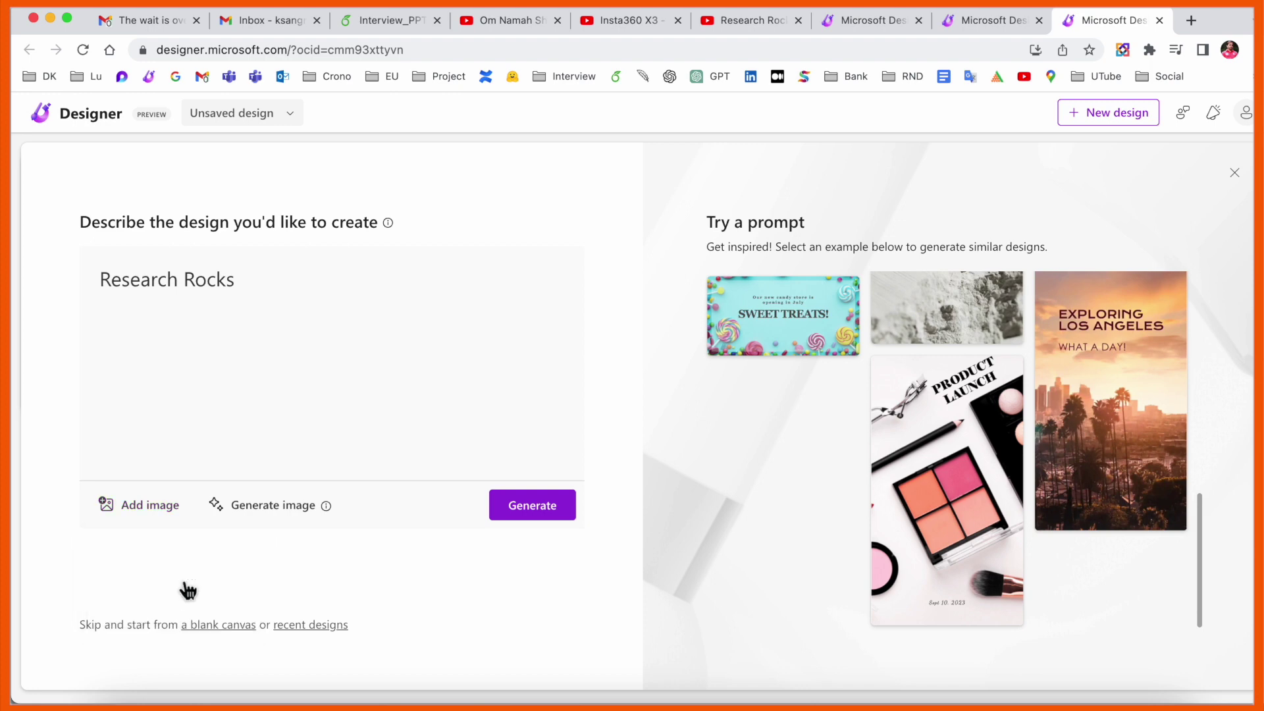
scroll(749, 389, down, 5)
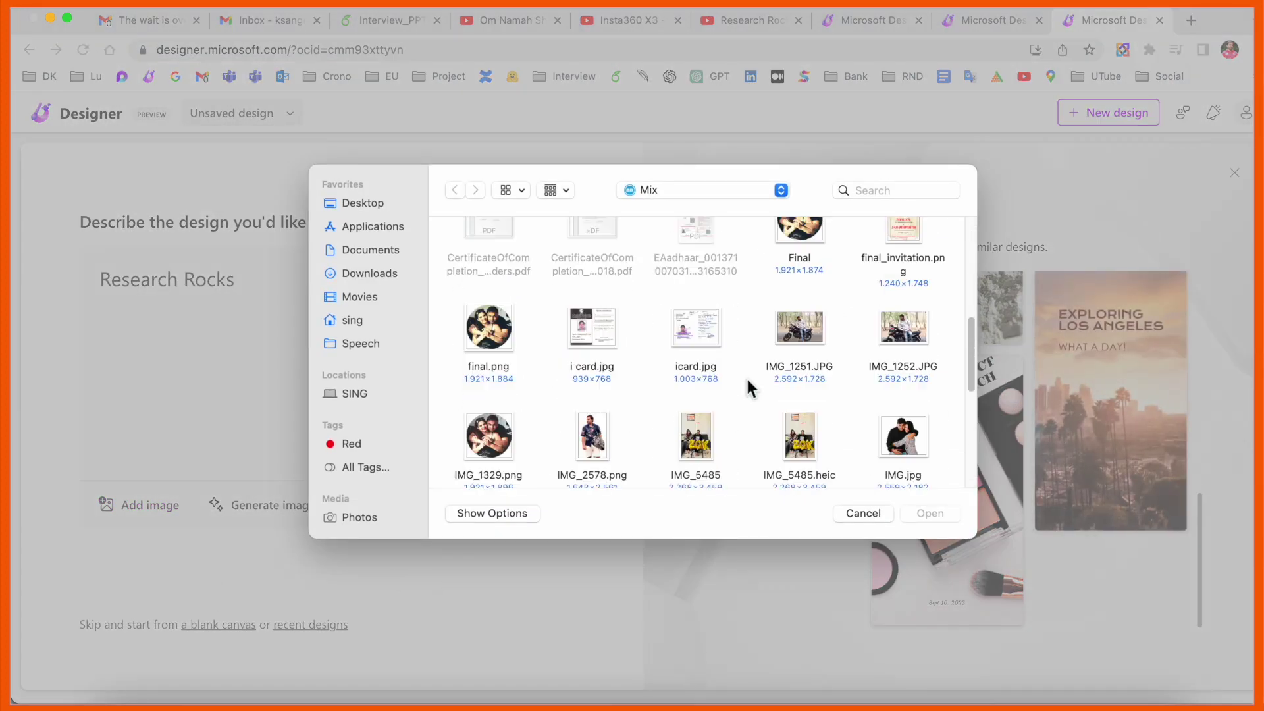
click(591, 373)
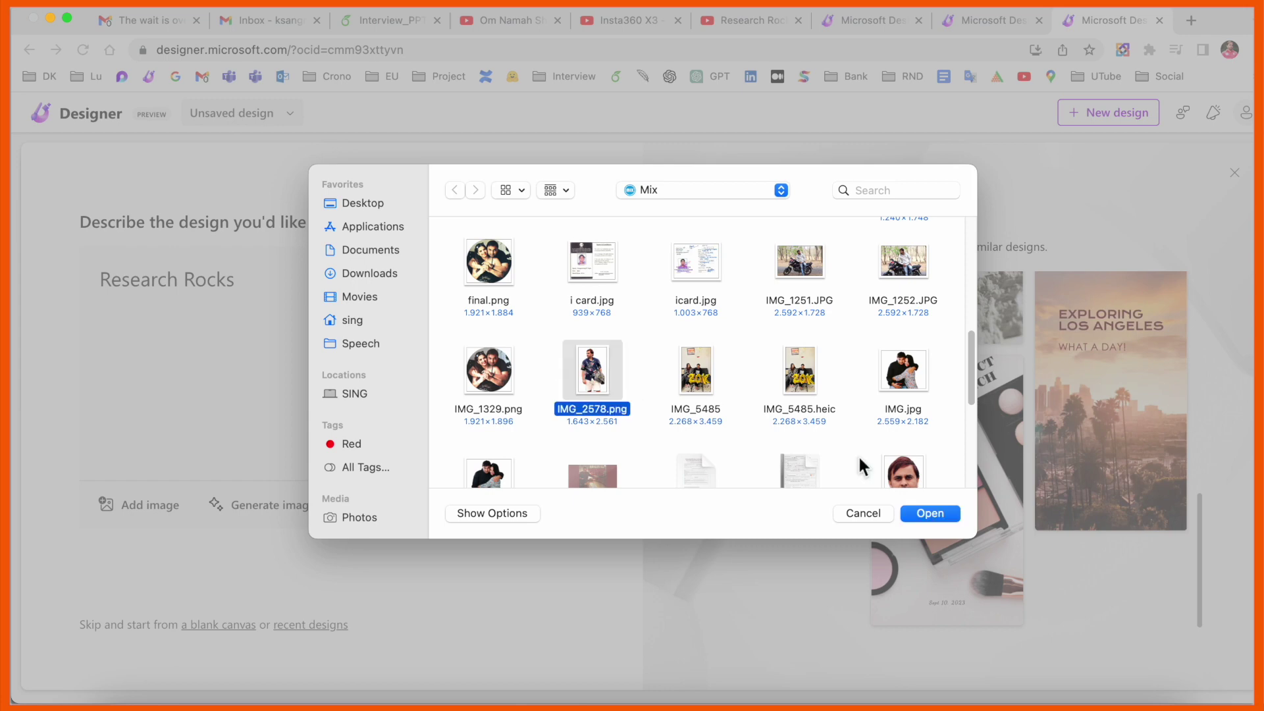
click(930, 514)
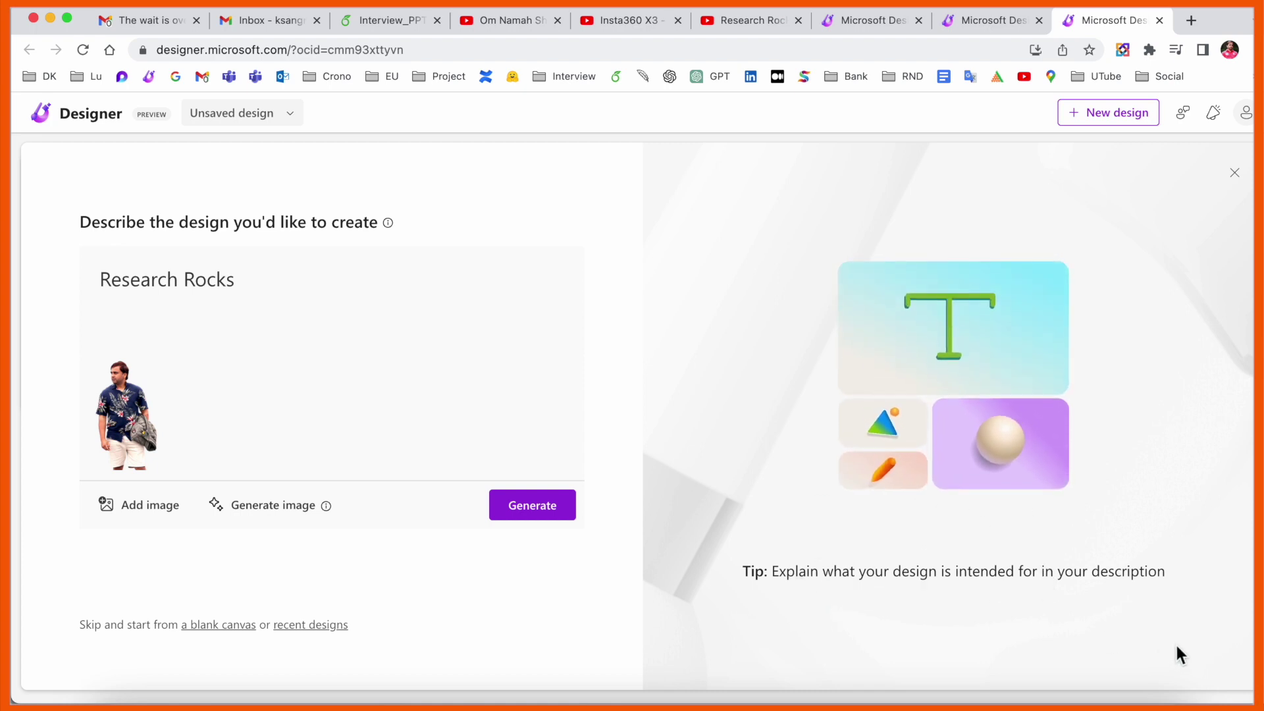
Browse the generated banners and pick the lined Research Rocks! design.
mouse_move(142, 412)
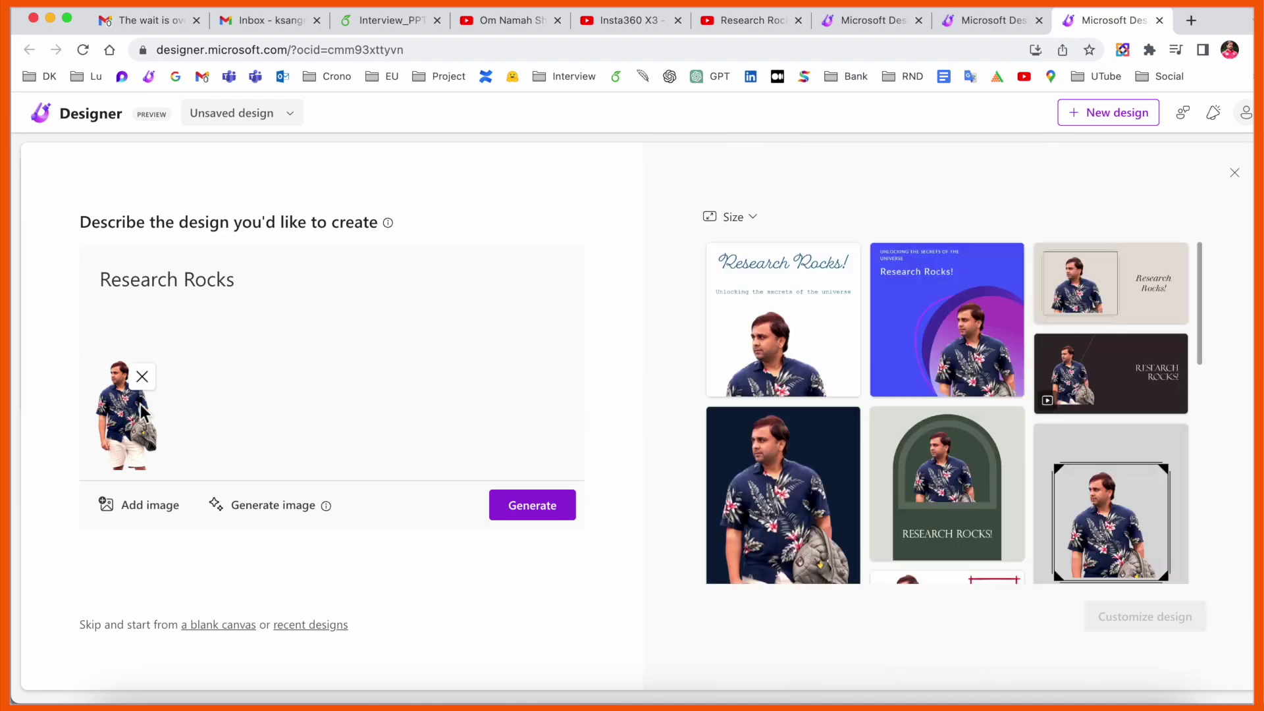
scroll(1014, 487, down, 5)
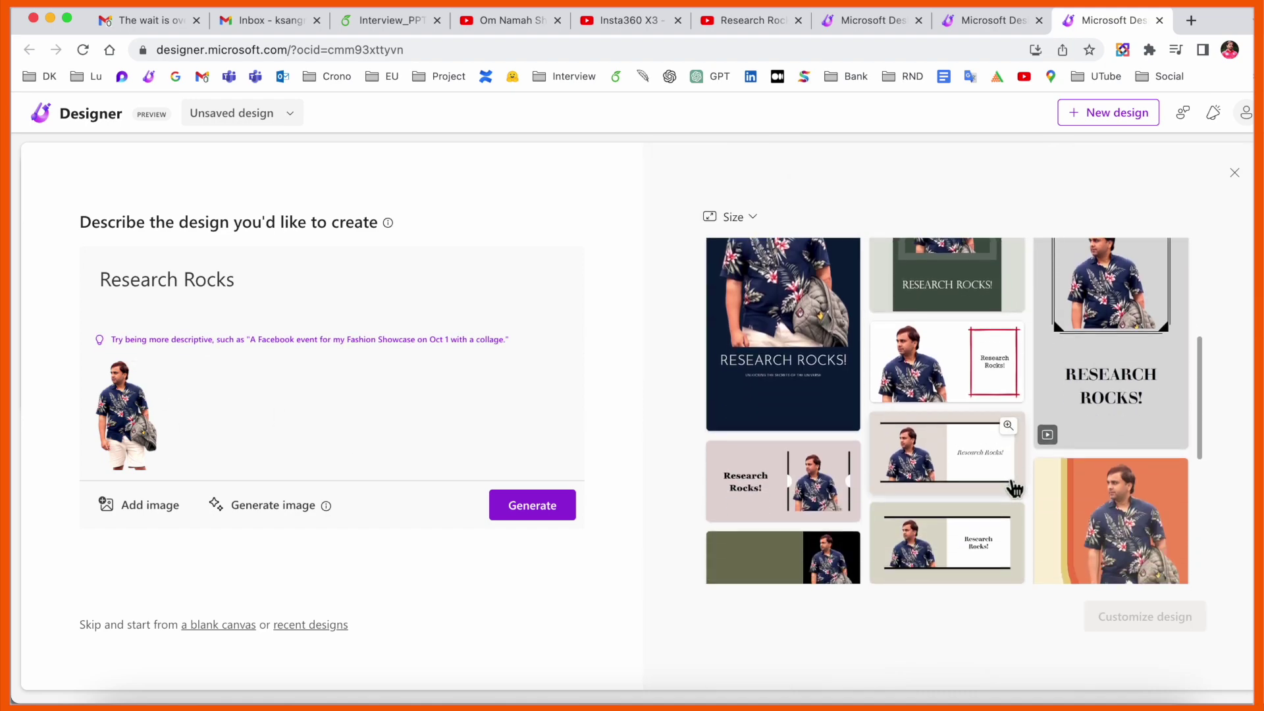
scroll(1014, 487, down, 1)
click(957, 401)
Switch to the olive RESEARCH ROCKS! banner and open it for customising.
scroll(957, 402, down, 5)
scroll(957, 402, up, 4)
click(817, 488)
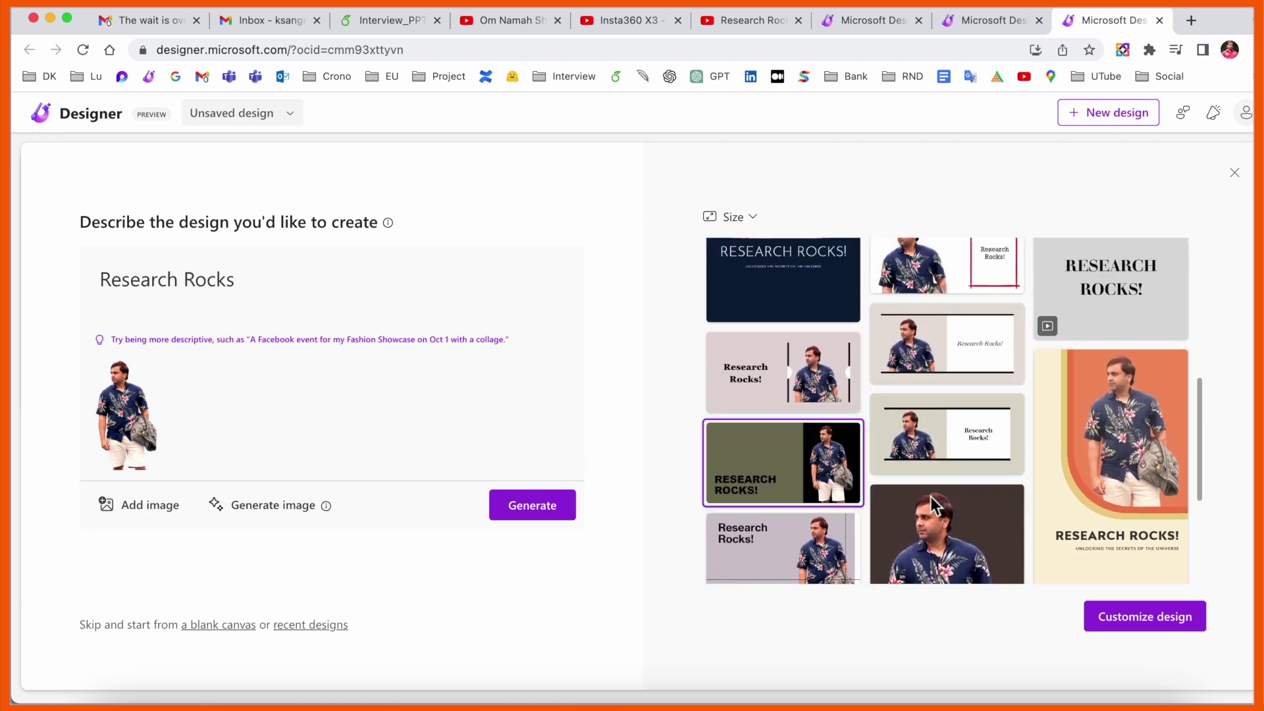
click(1145, 617)
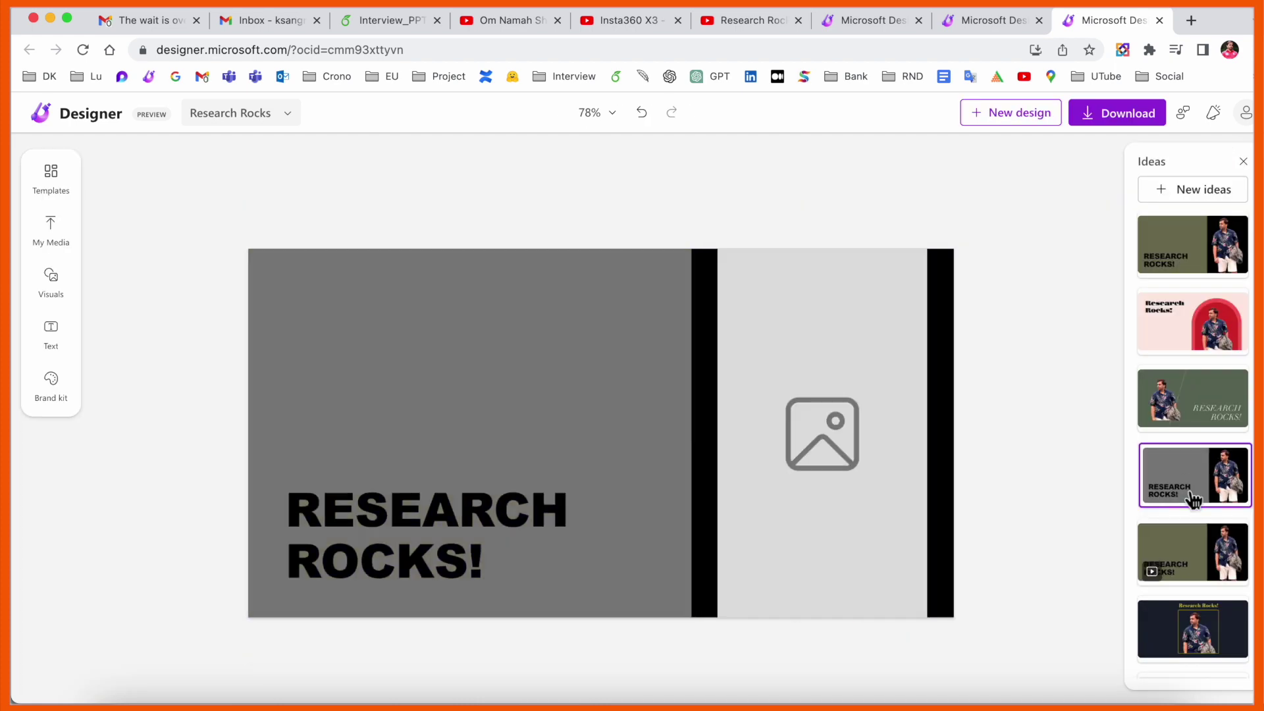
Apply the fourth idea: a beige layout with the photo in a circular cutout.
scroll(1197, 395, down, 3)
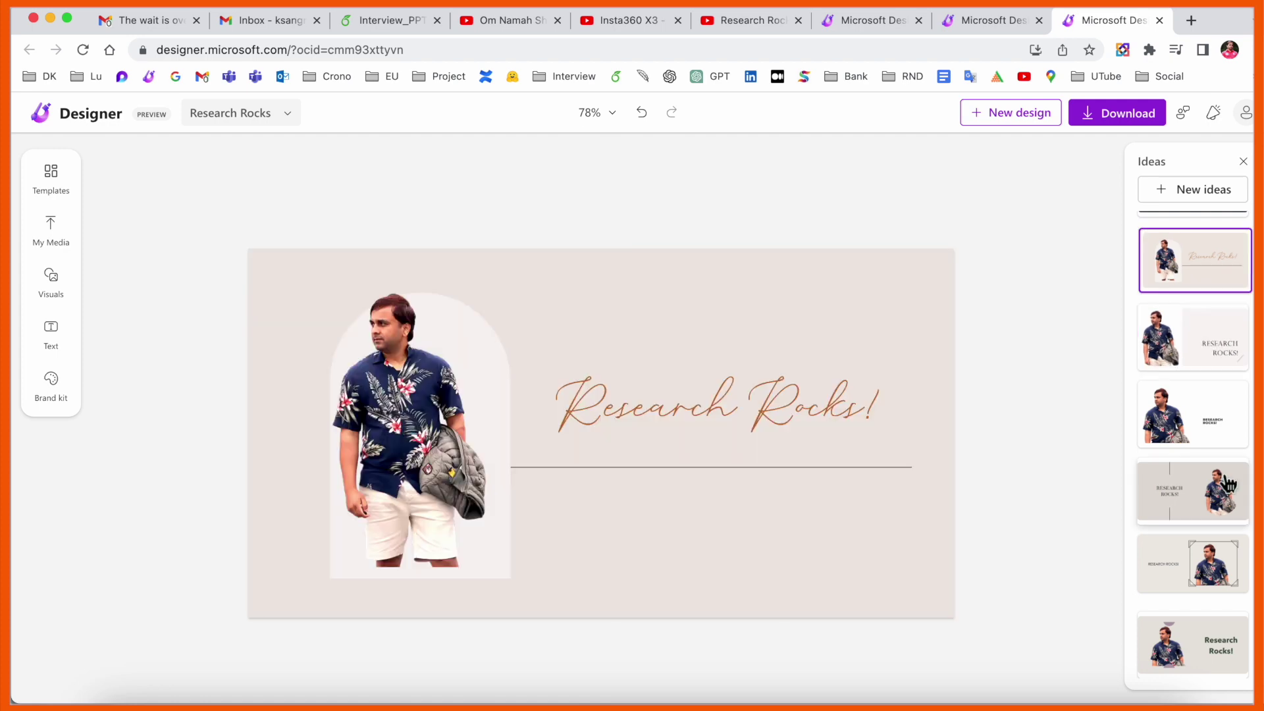
click(1223, 496)
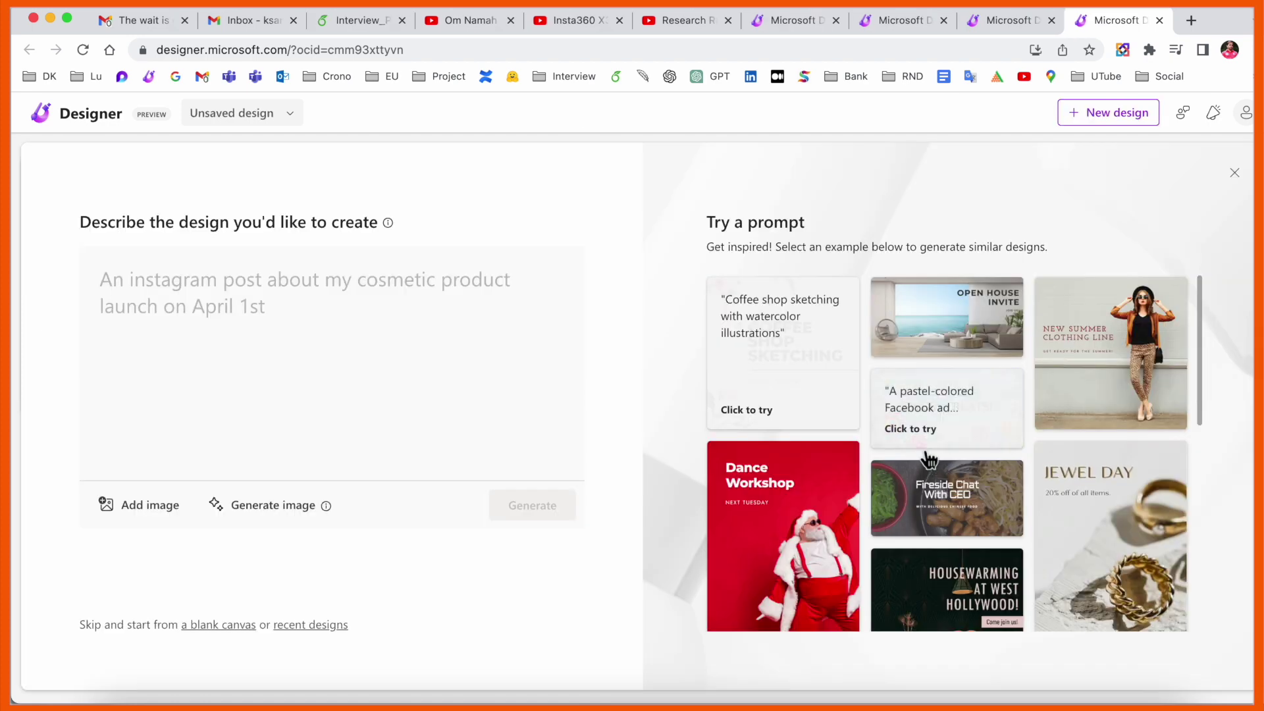
scroll(928, 461, down, 5)
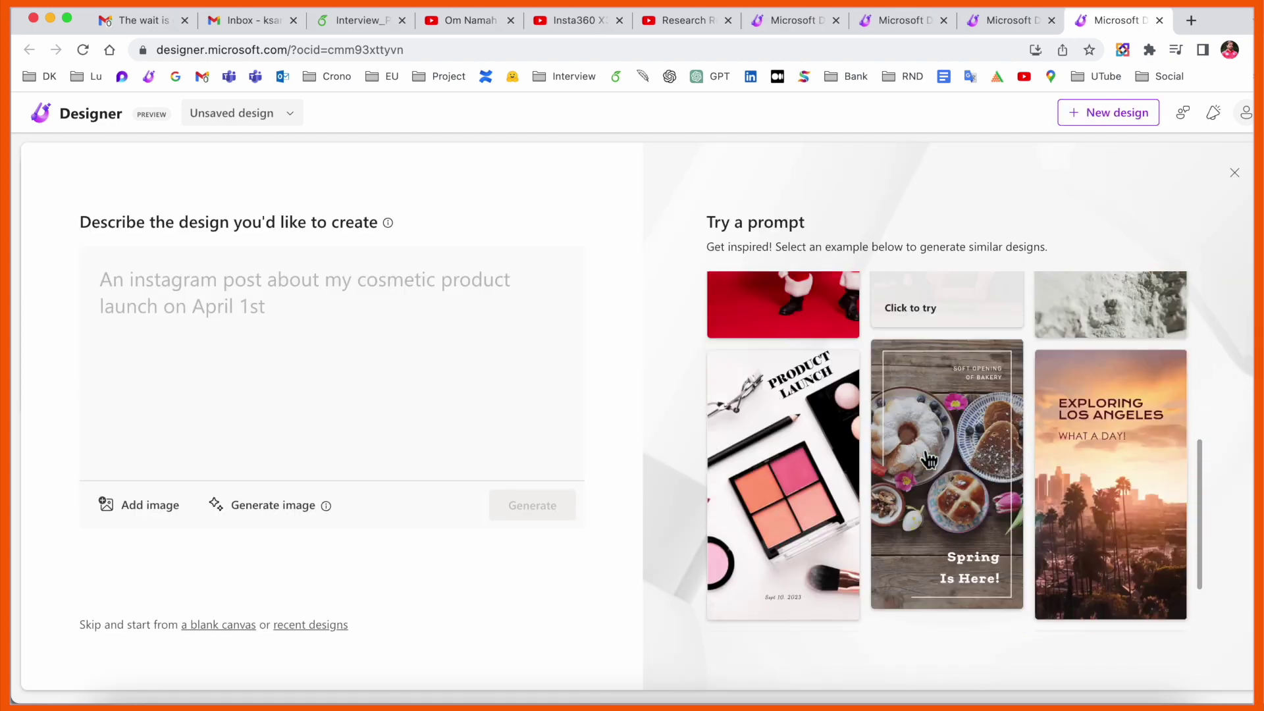
scroll(928, 461, down, 3)
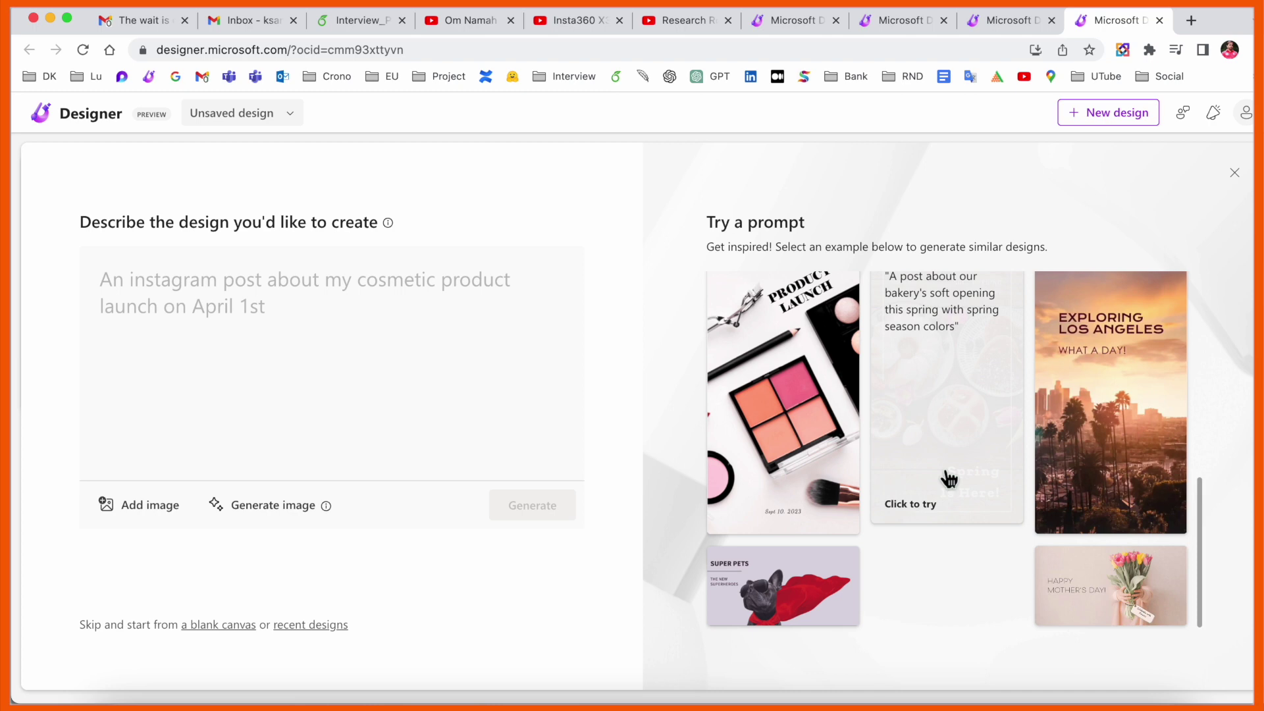
scroll(948, 478, up, 5)
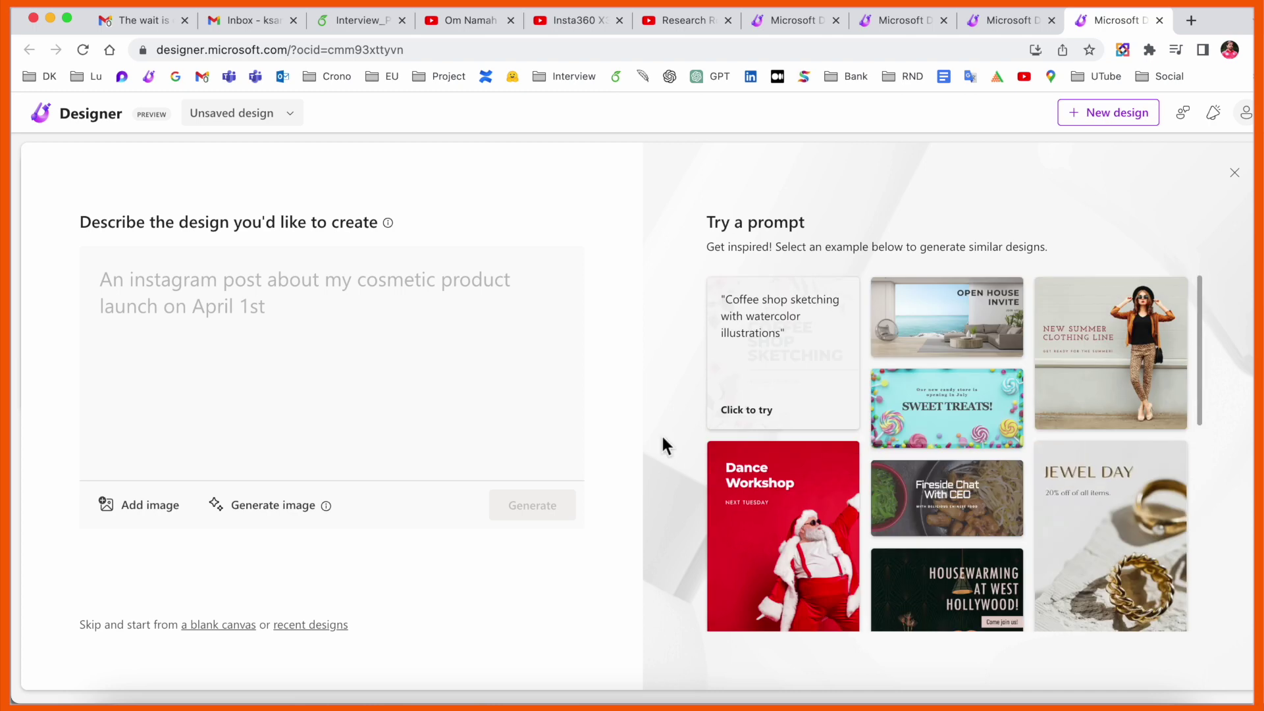